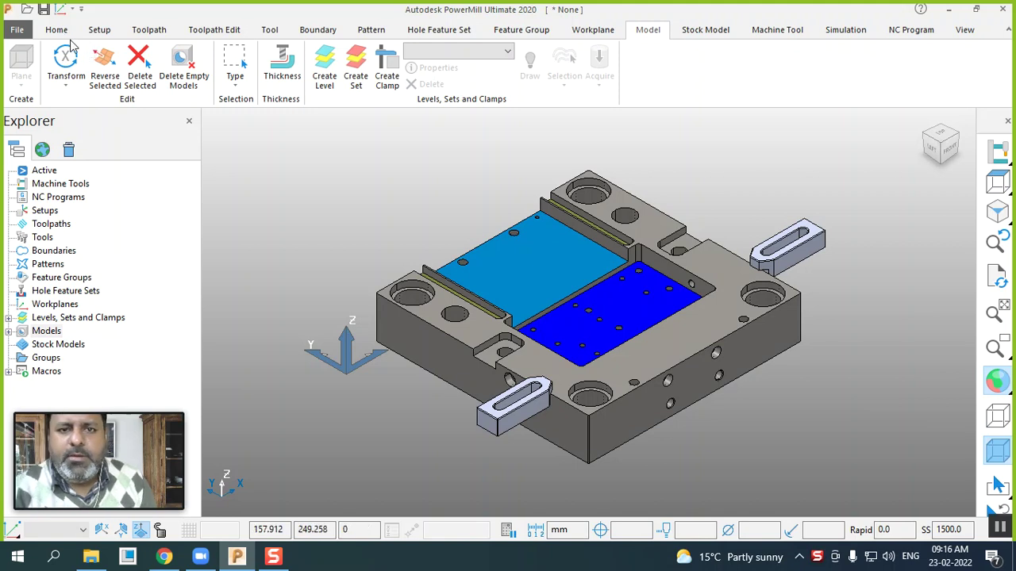
# - Clear the session by deleting the loaded base plate and clamp models along with their levels
pyautogui.click(62, 31)
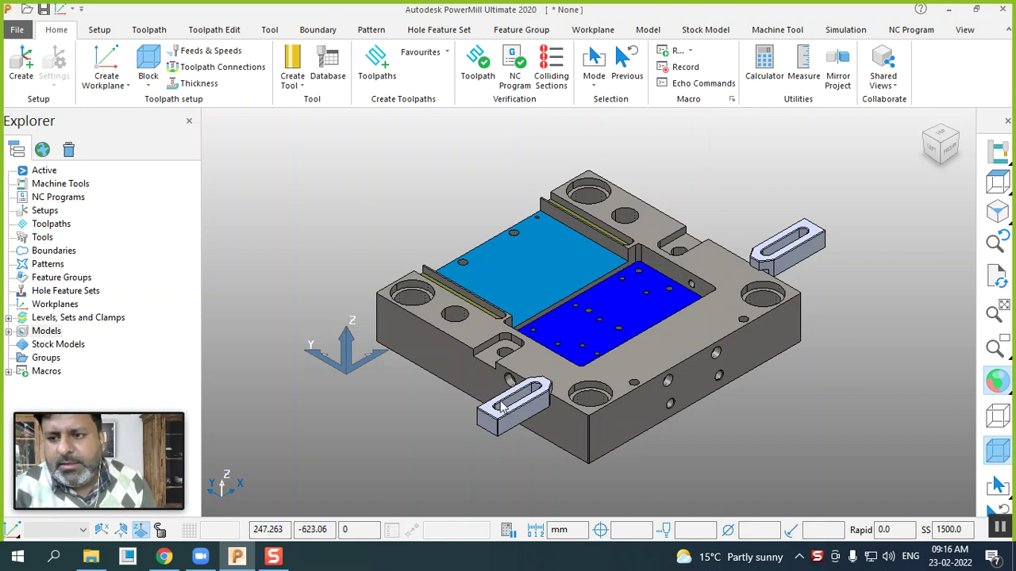
pyautogui.click(1006, 534)
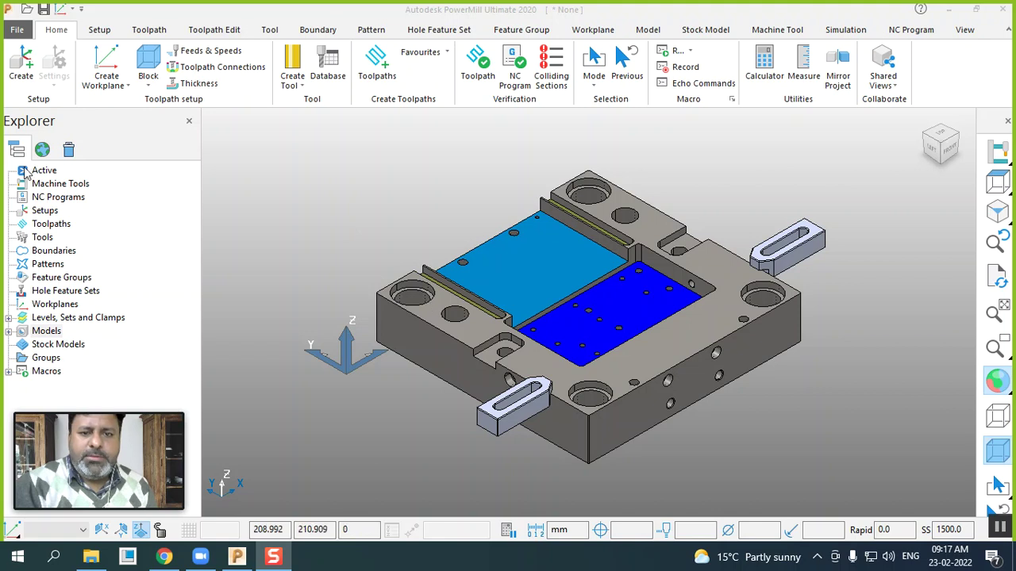
pyautogui.click(26, 32)
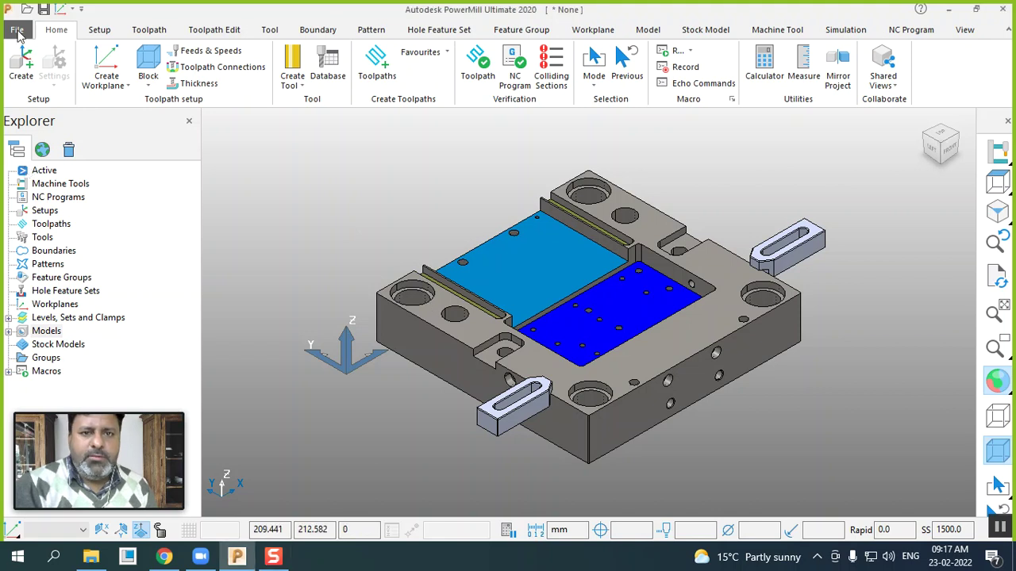
pyautogui.click(19, 33)
pyautogui.click(36, 283)
pyautogui.click(116, 320)
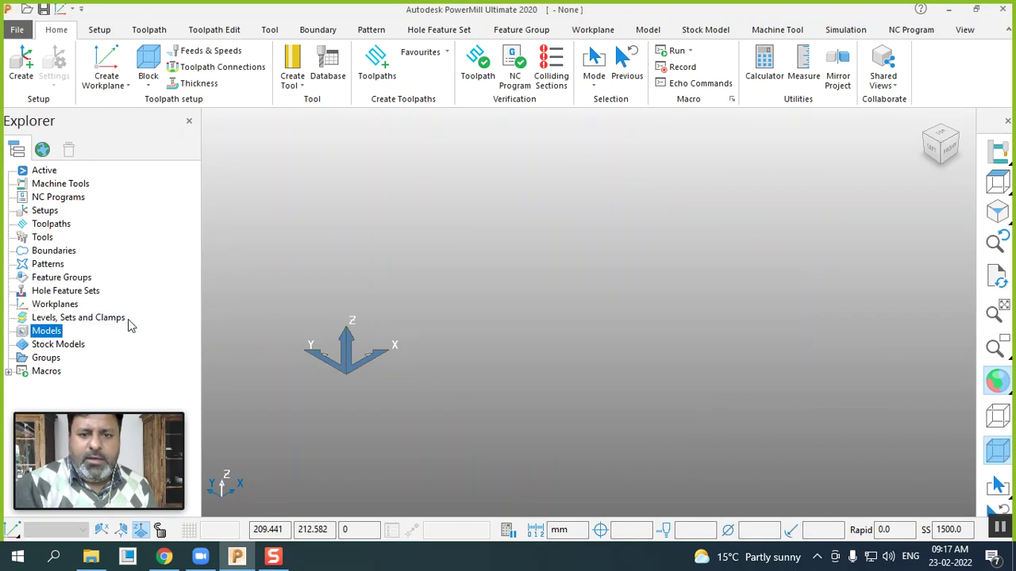
# - Import the model Base-MM.SLDPRT from the Downloads folder and dismiss the translation report
pyautogui.rightClick(55, 340)
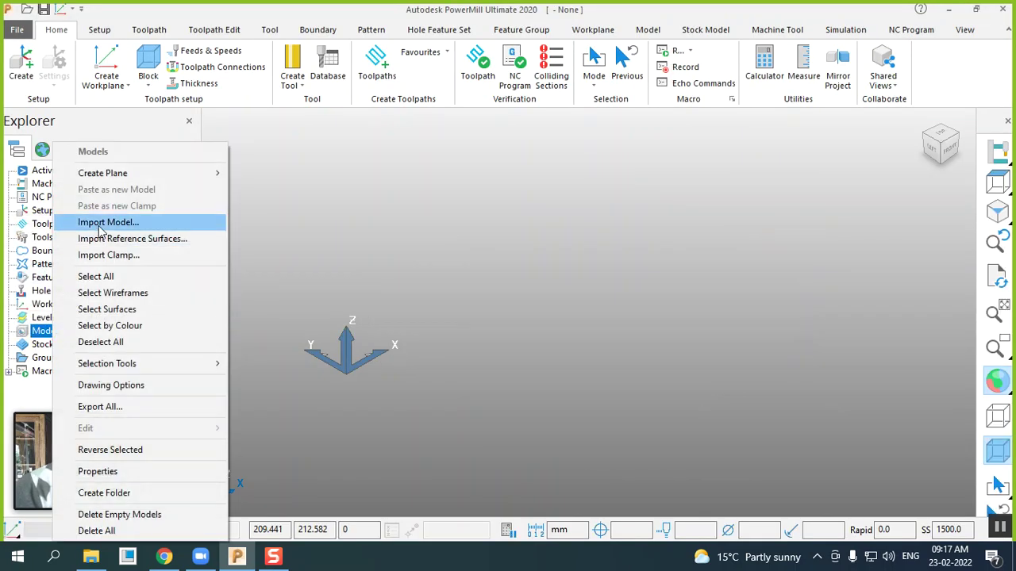
pyautogui.click(100, 225)
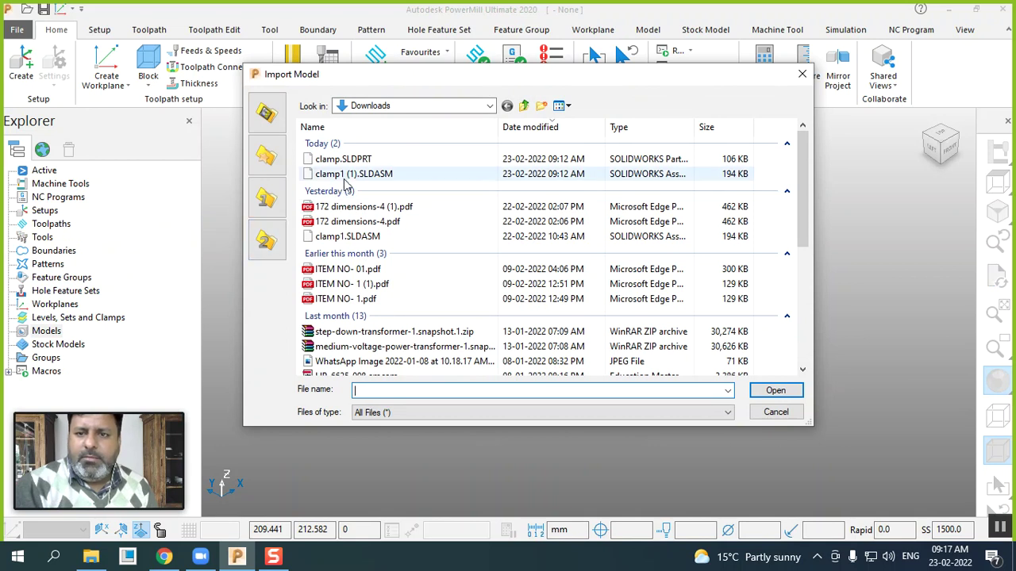
pyautogui.click(344, 160)
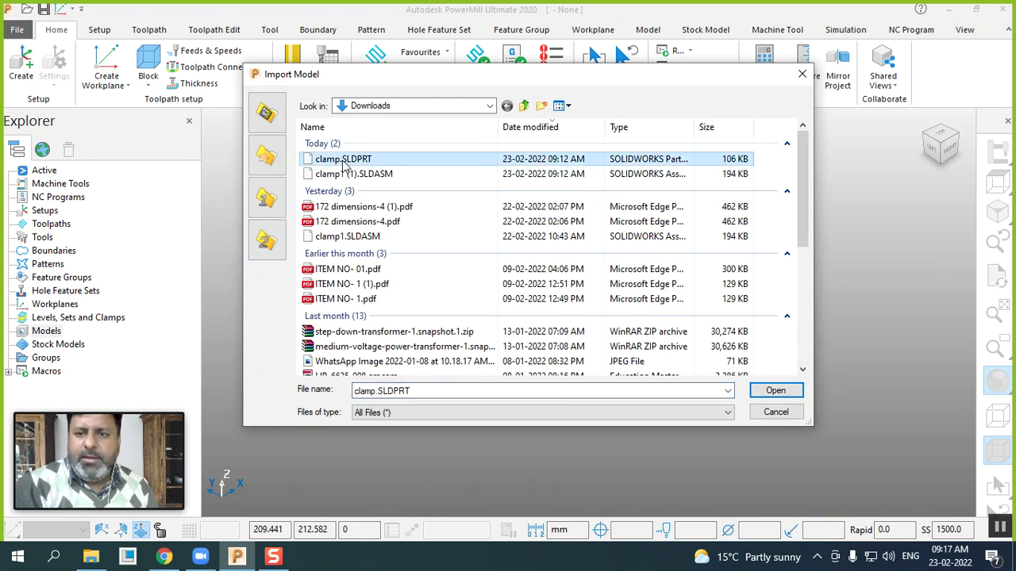
pyautogui.click(345, 237)
pyautogui.press('b')
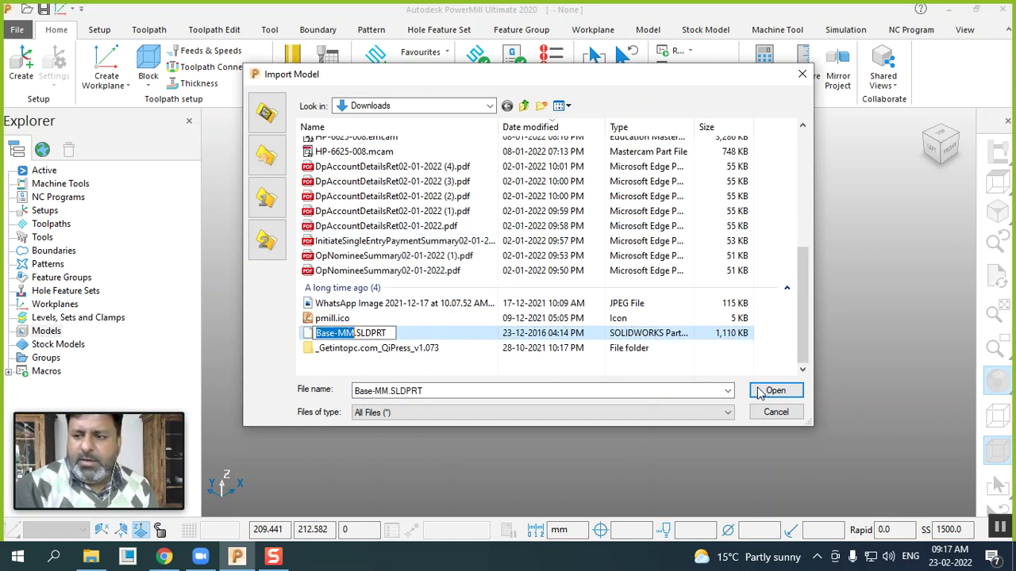
pyautogui.click(474, 350)
pyautogui.click(390, 337)
pyautogui.click(786, 392)
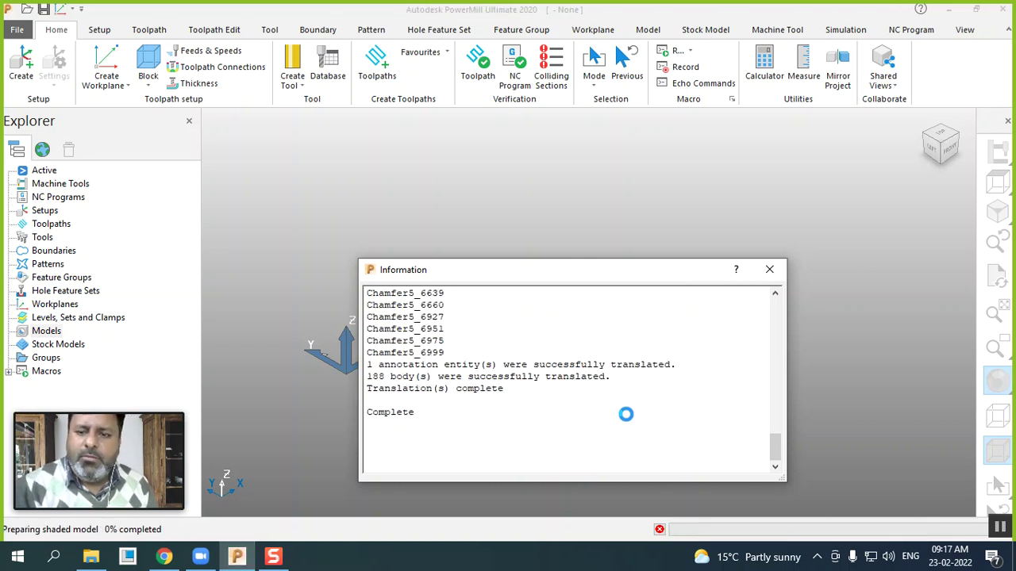
pyautogui.click(769, 270)
# - Examine the imported base plate from several isometric views and the back view to check its orientation
pyautogui.scroll(-1, 629, 214)
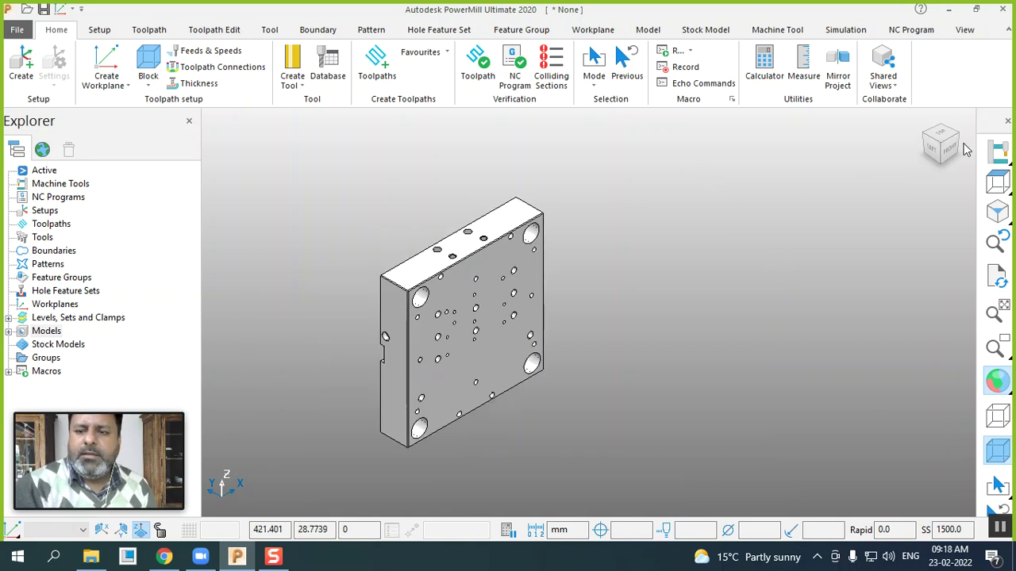
pyautogui.moveTo(397, 260); pyautogui.dragTo(254, 310, button='middle')
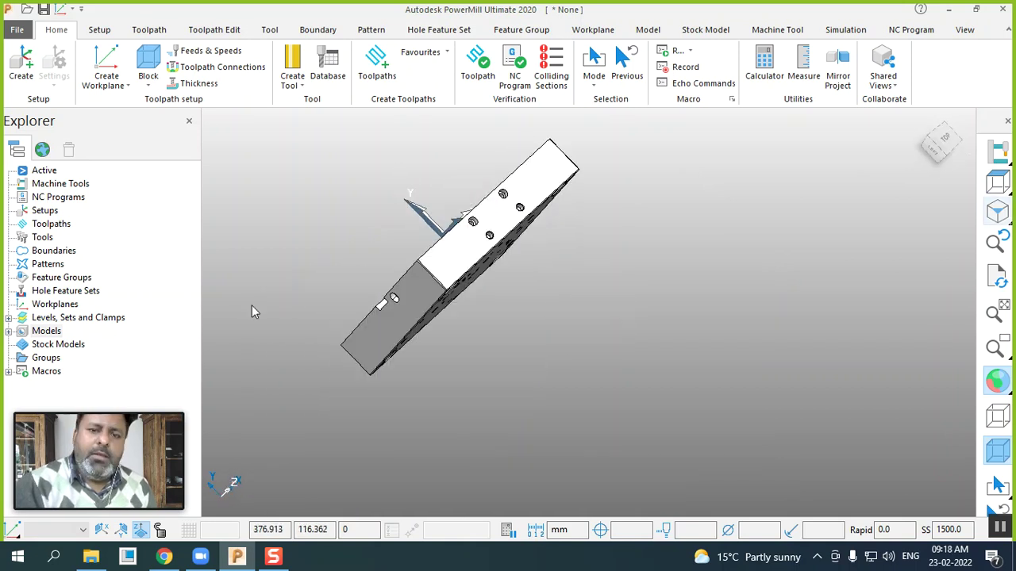
pyautogui.click(997, 211)
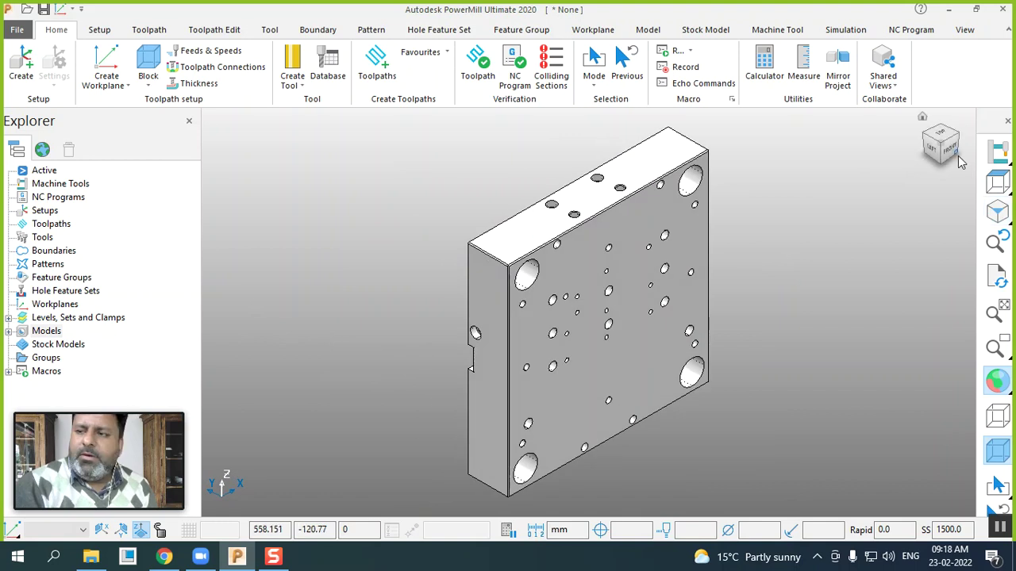
pyautogui.click(959, 158)
pyautogui.click(958, 158)
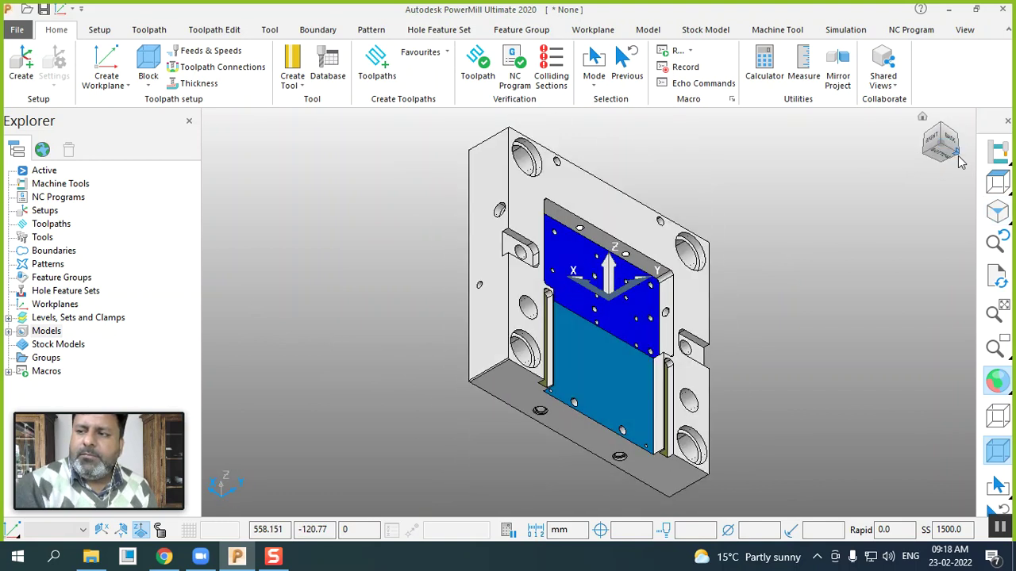
pyautogui.click(959, 159)
pyautogui.click(944, 141)
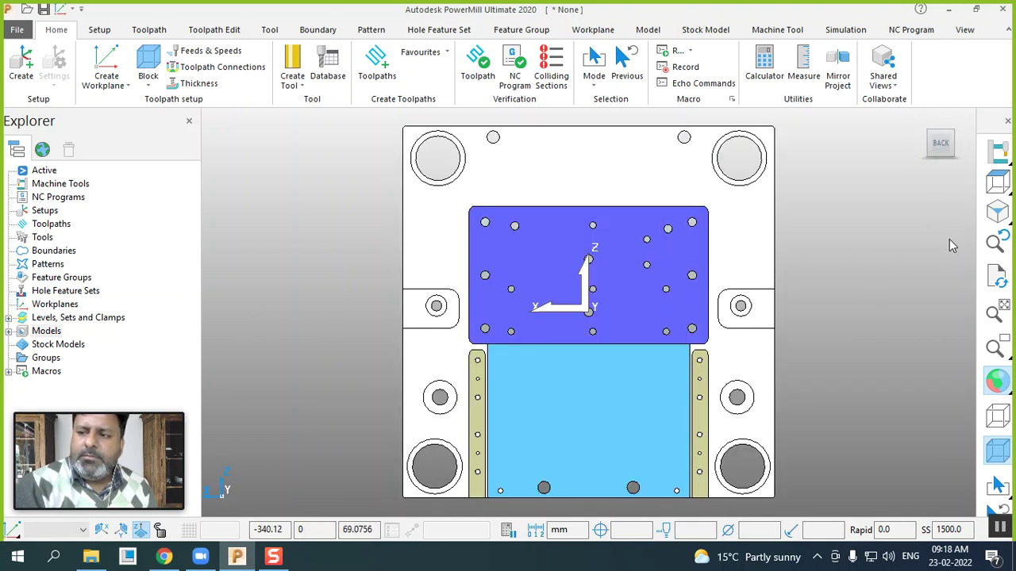
pyautogui.moveTo(998, 211)
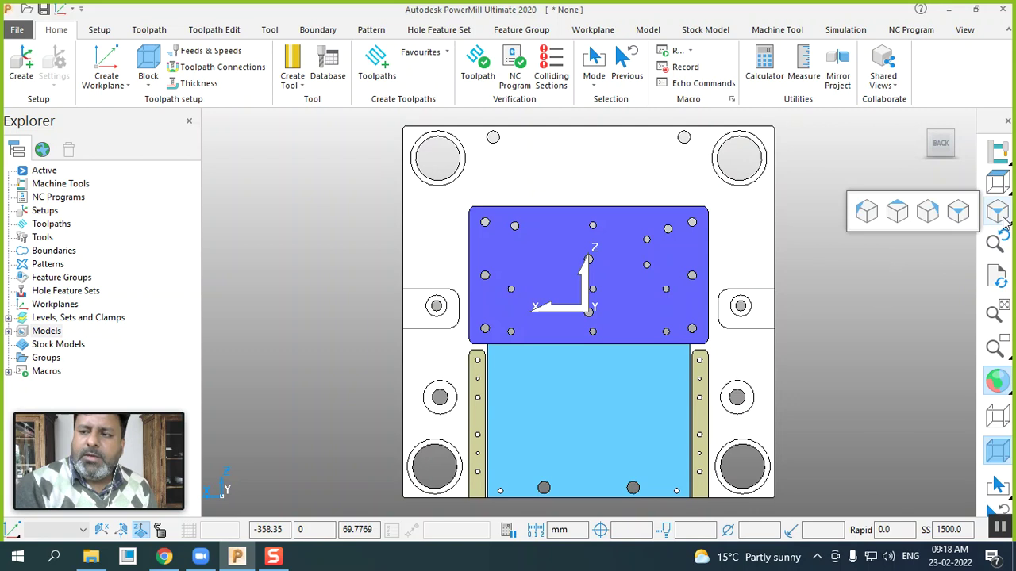
pyautogui.click(937, 219)
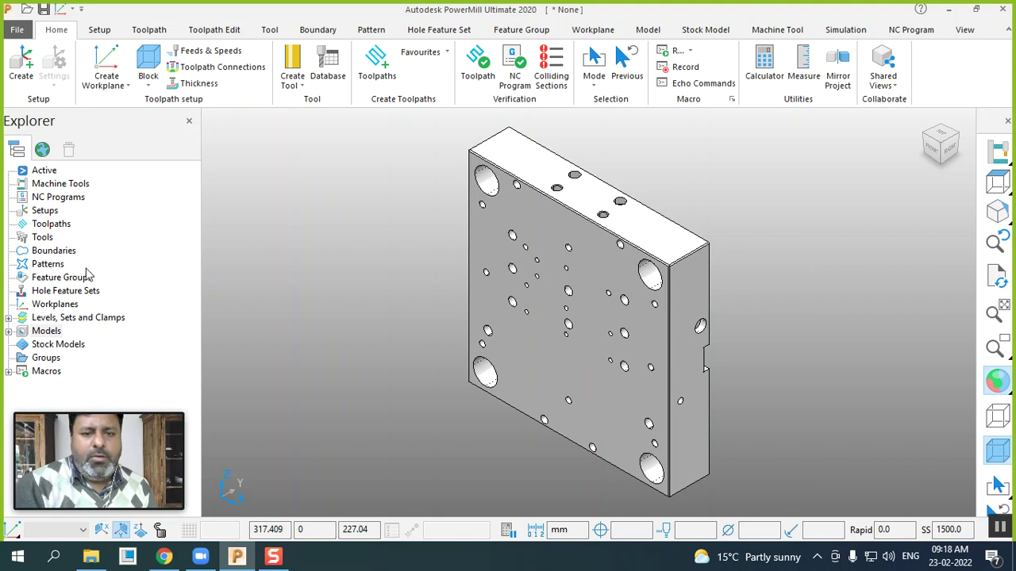
# - Rotate the base plate model 90 degrees about the X axis
pyautogui.rightClick(46, 331)
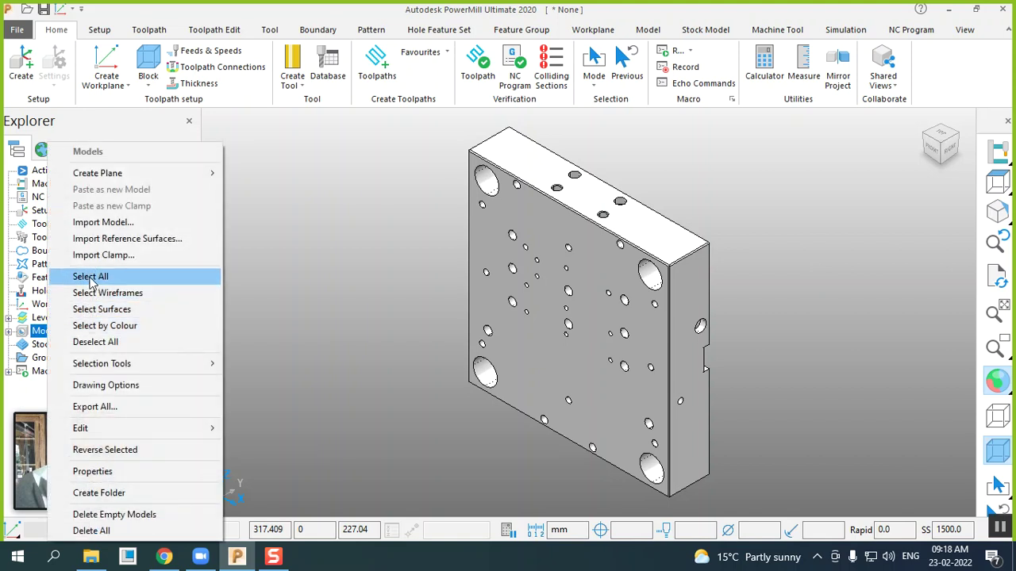
pyautogui.click(340, 221)
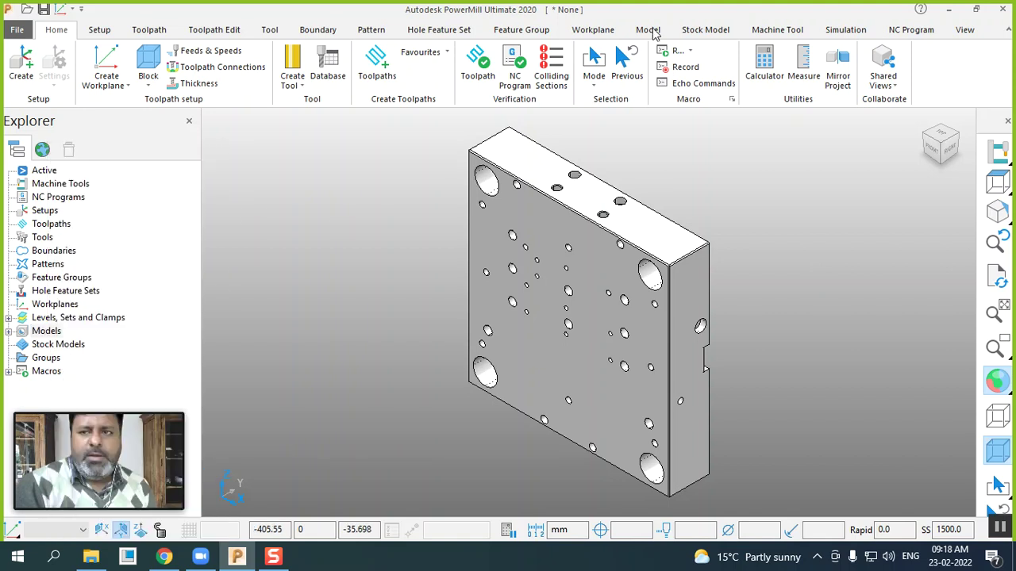
pyautogui.click(647, 29)
pyautogui.click(66, 79)
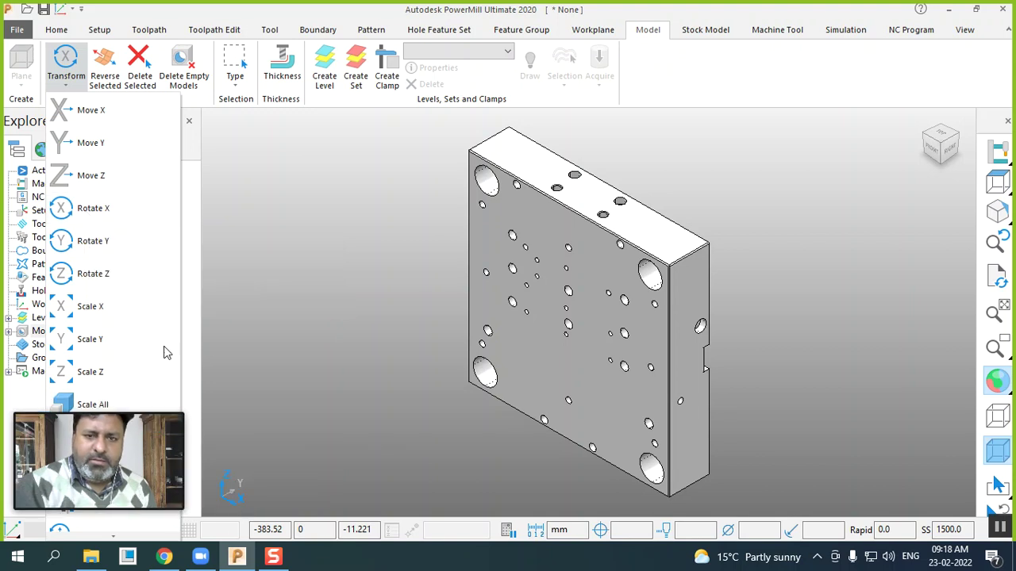
pyautogui.click(99, 210)
pyautogui.write('90')
pyautogui.press('Return')
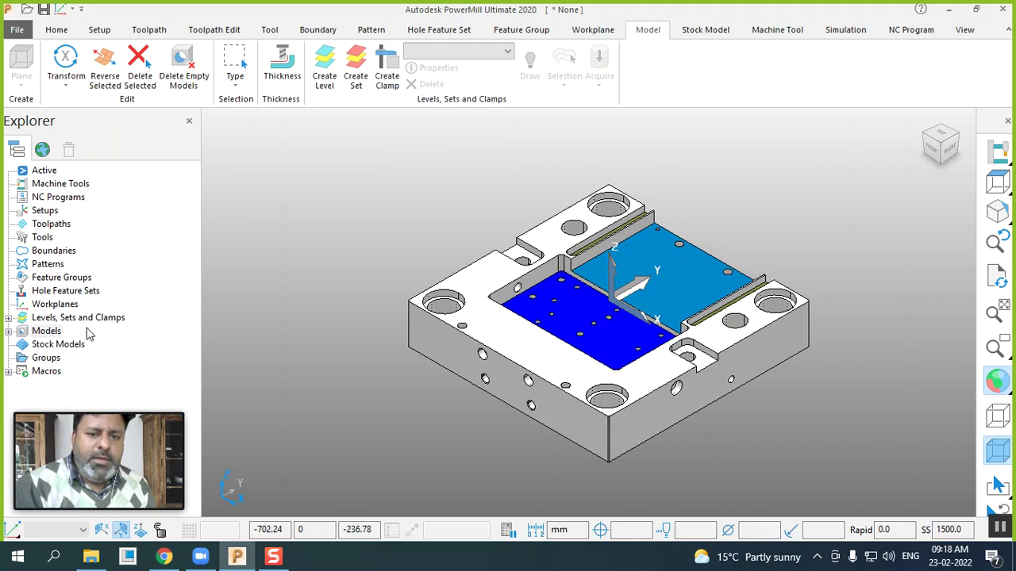
# - Expand the Models and Levels, Sets and Clamps branches, and import clamp.SLDPRT from the Downloads folder
pyautogui.click(8, 331)
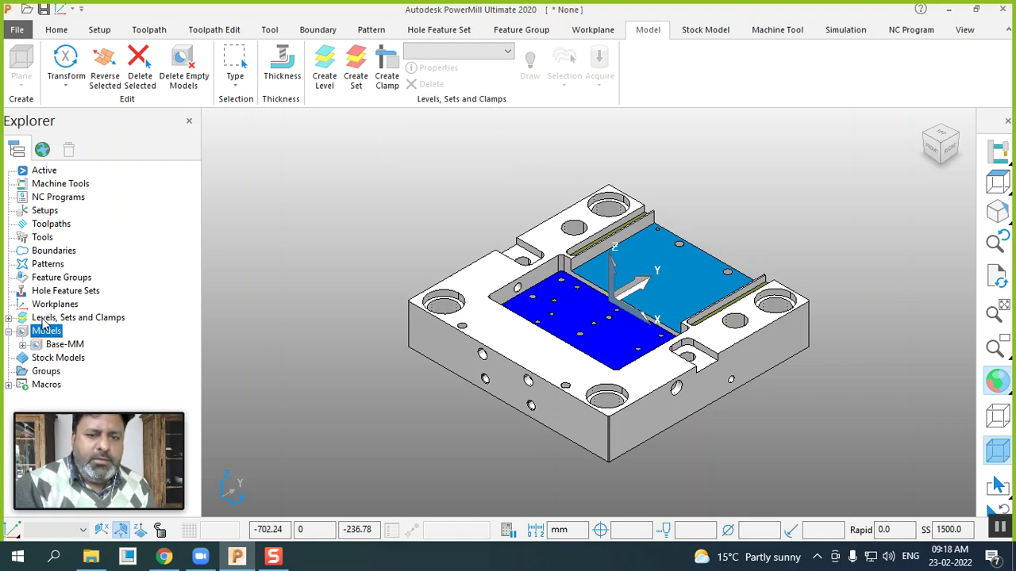
pyautogui.click(8, 317)
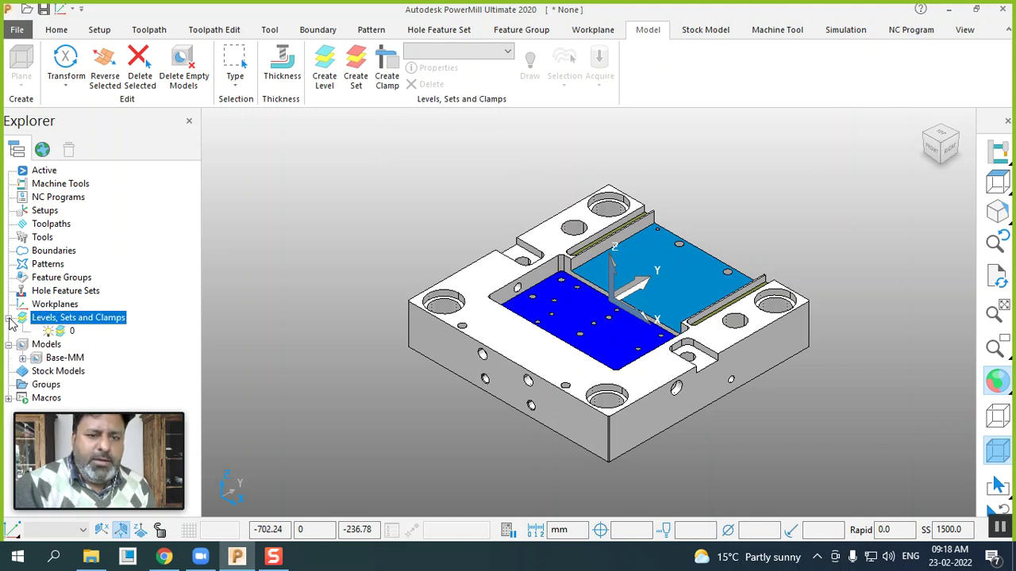
pyautogui.rightClick(111, 322)
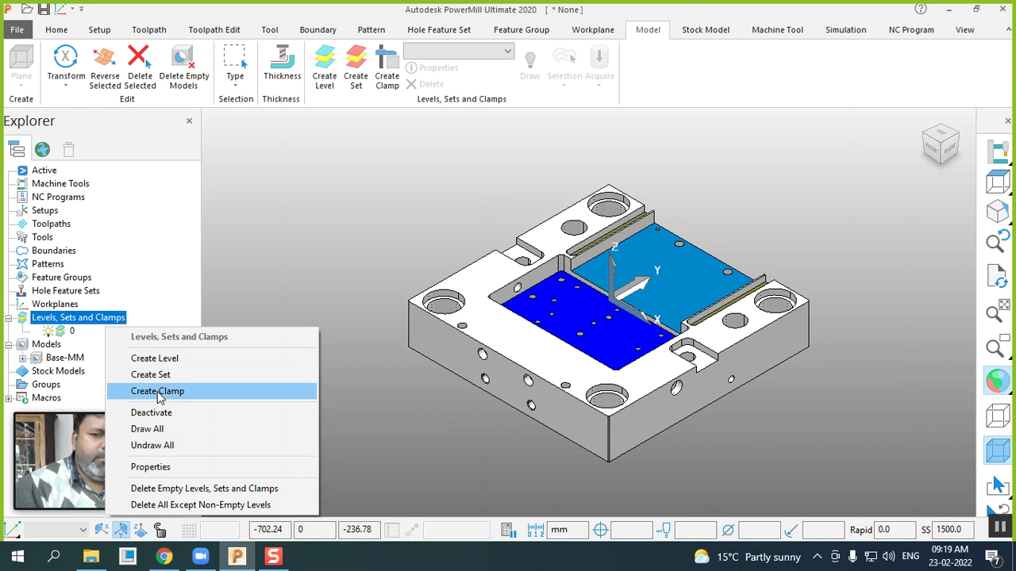
pyautogui.click(285, 266)
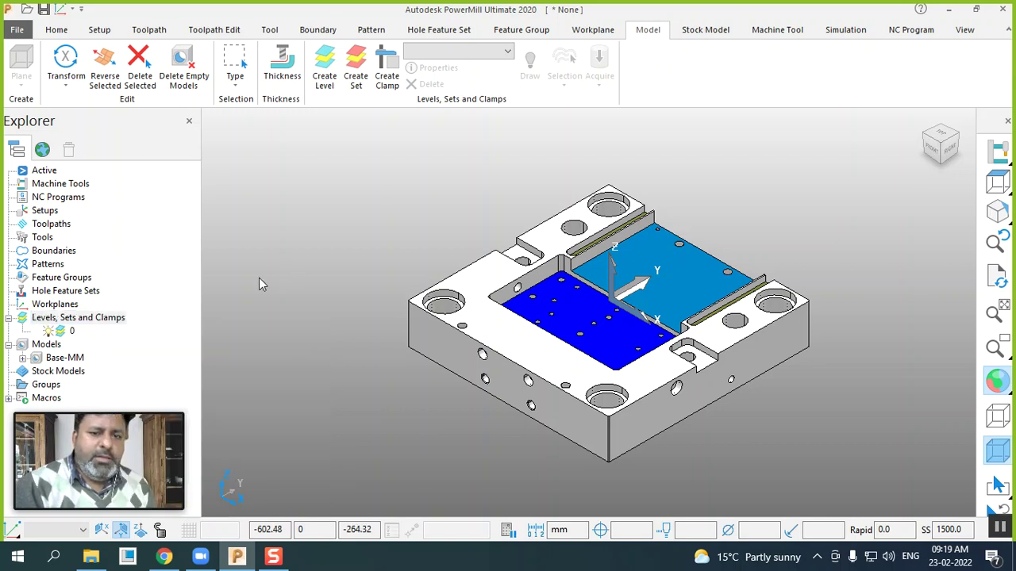
pyautogui.rightClick(46, 345)
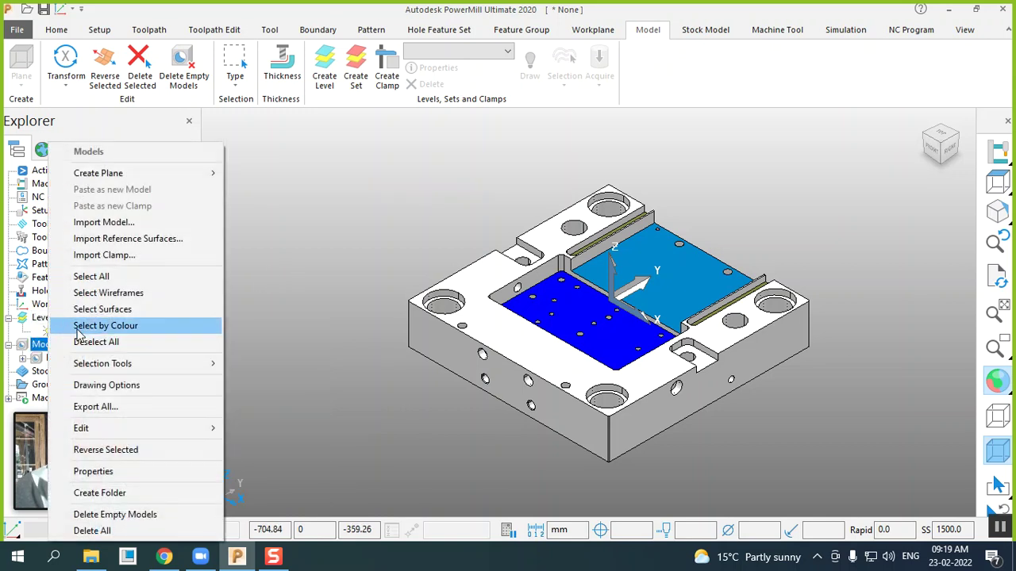
pyautogui.click(120, 223)
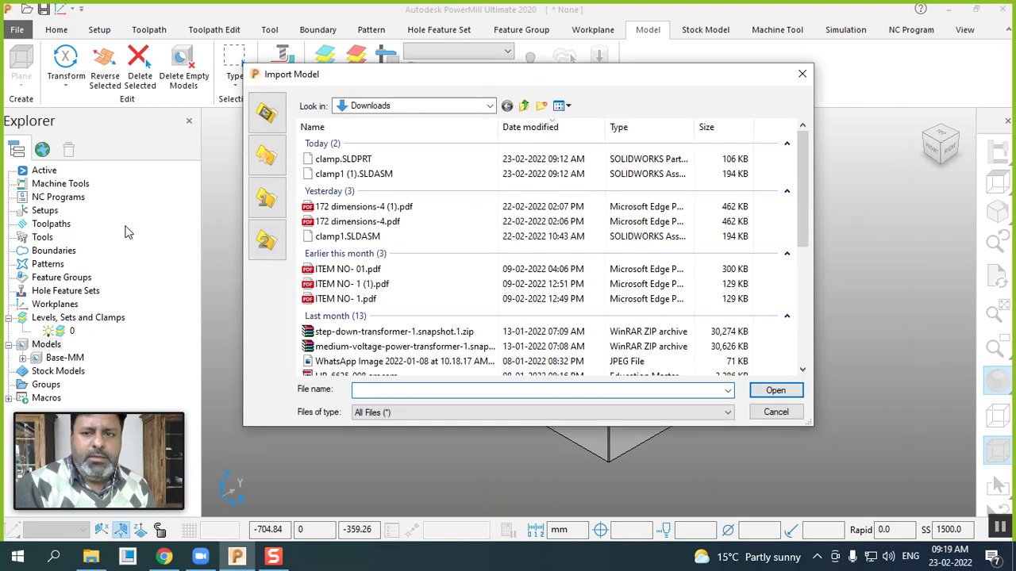
pyautogui.click(342, 161)
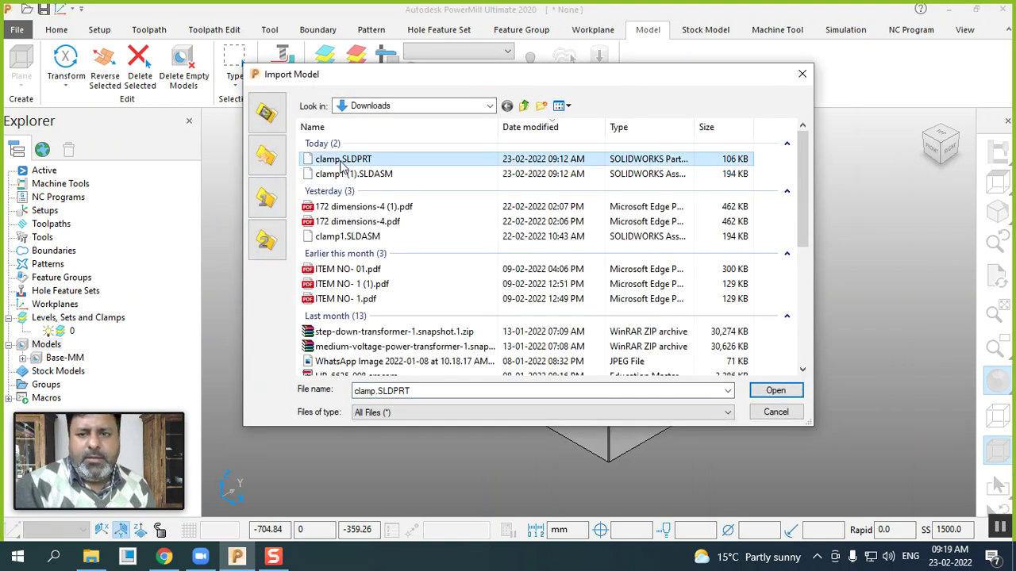
pyautogui.click(776, 390)
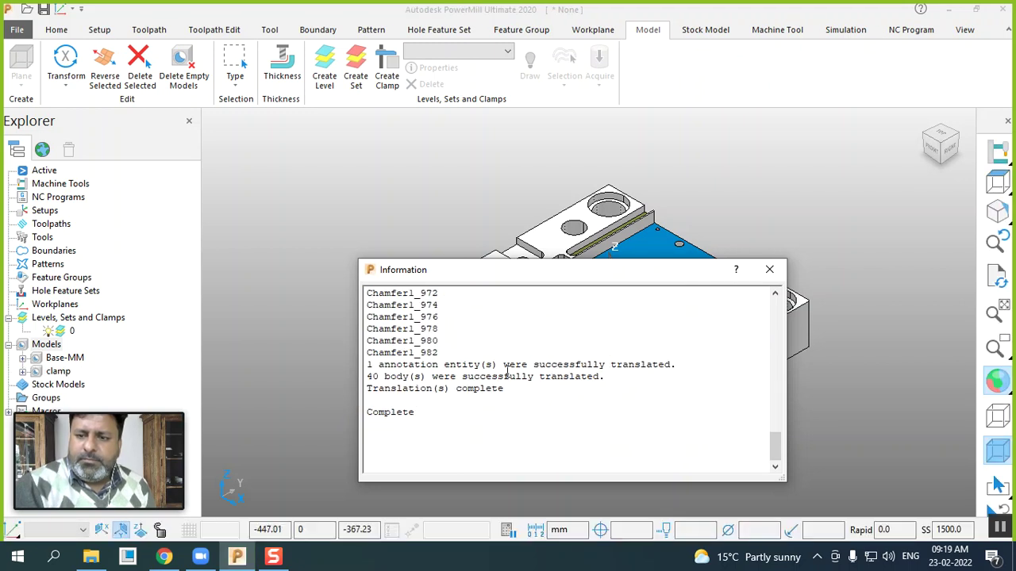
pyautogui.click(768, 274)
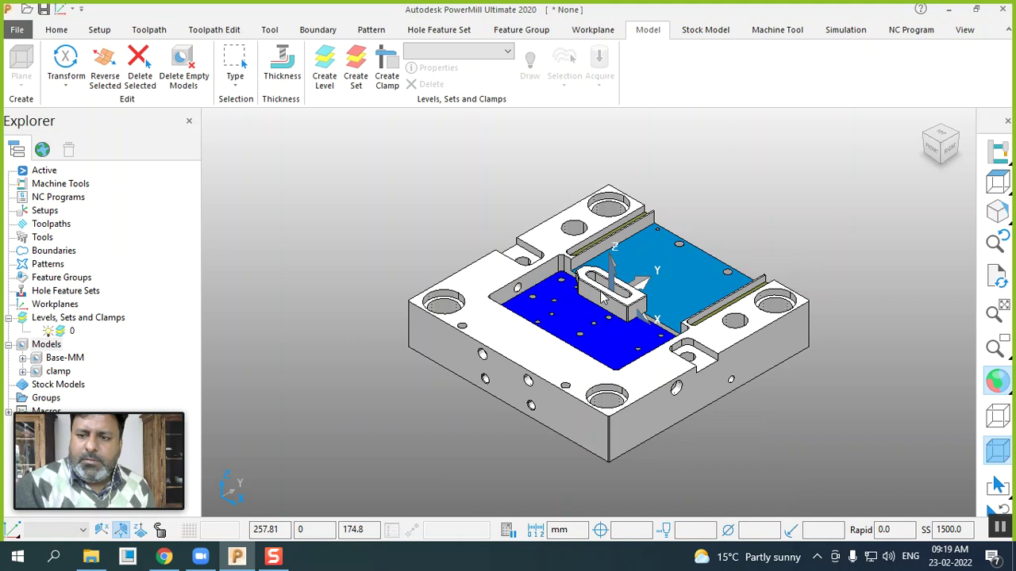
# - Move the clamp model along positive X in repeated 10 mm increments until its tip reaches the recess at the base plate's edge
pyautogui.click(58, 371)
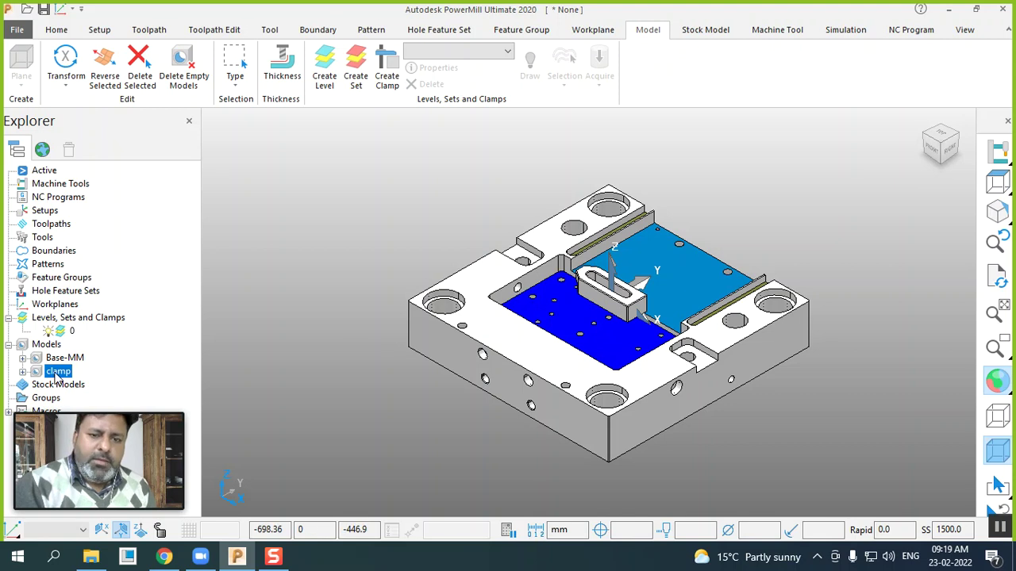
pyautogui.rightClick(57, 380)
pyautogui.moveTo(149, 494)
pyautogui.click(246, 495)
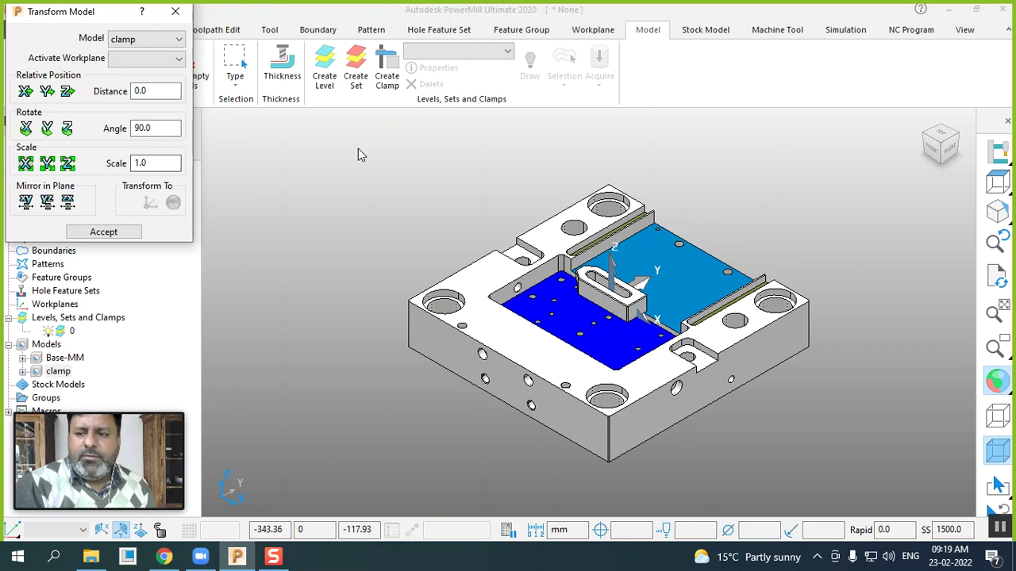
pyautogui.click(147, 91)
pyautogui.write('10')
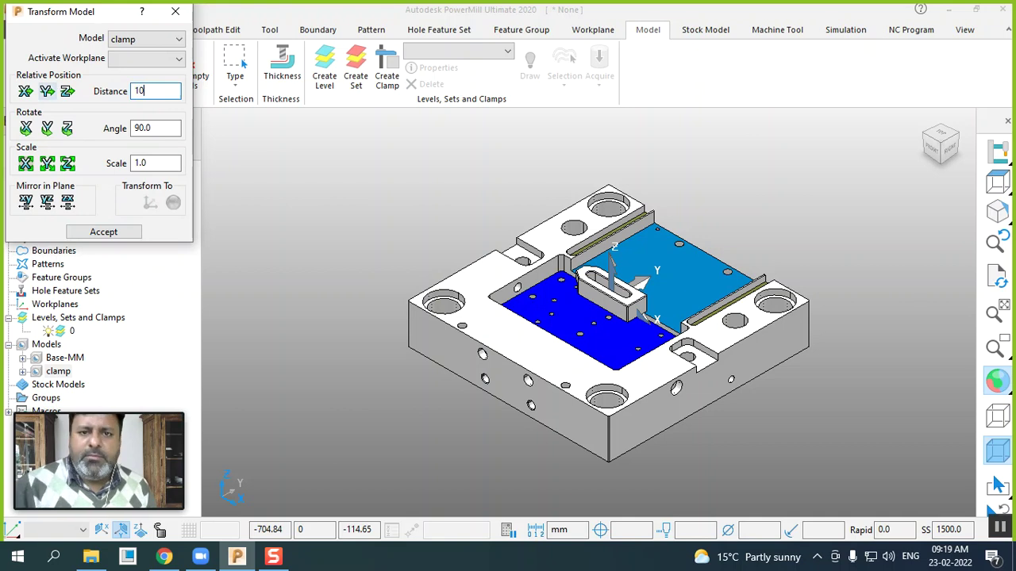
pyautogui.click(25, 92)
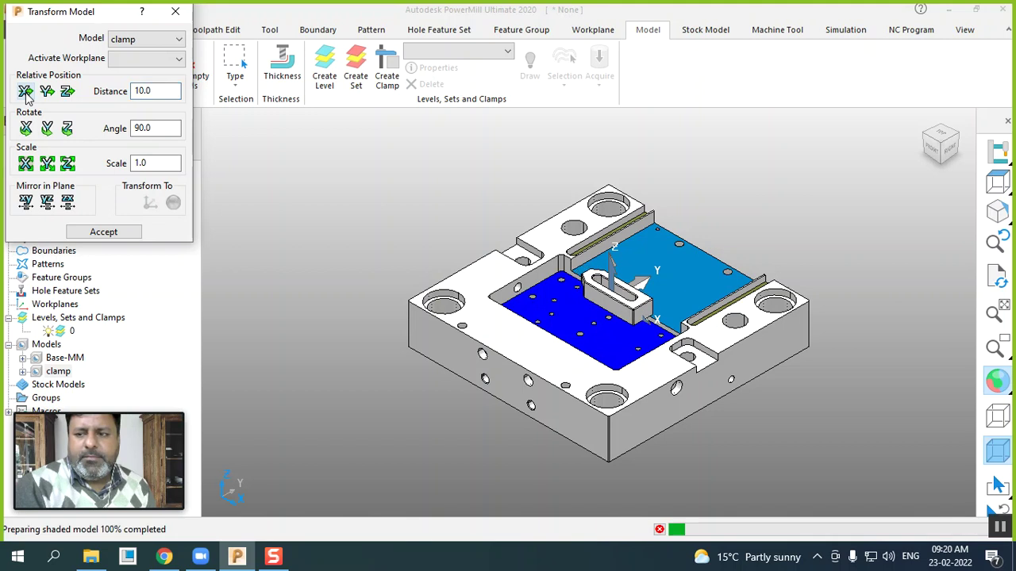
pyautogui.click(26, 95)
pyautogui.click(25, 95)
pyautogui.click(25, 95)
pyautogui.click(25, 95)
pyautogui.click(25, 93)
pyautogui.click(25, 93)
pyautogui.click(25, 93)
pyautogui.click(26, 93)
pyautogui.click(26, 93)
pyautogui.click(25, 92)
pyautogui.click(26, 93)
pyautogui.click(25, 93)
pyautogui.click(25, 93)
pyautogui.click(25, 93)
pyautogui.click(26, 93)
pyautogui.click(26, 93)
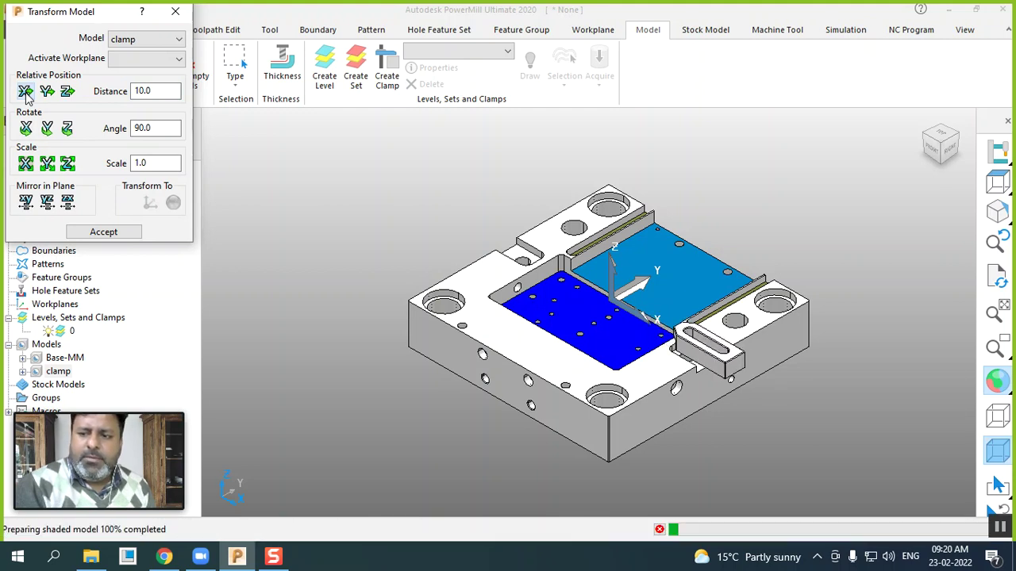
pyautogui.click(25, 93)
pyautogui.click(26, 93)
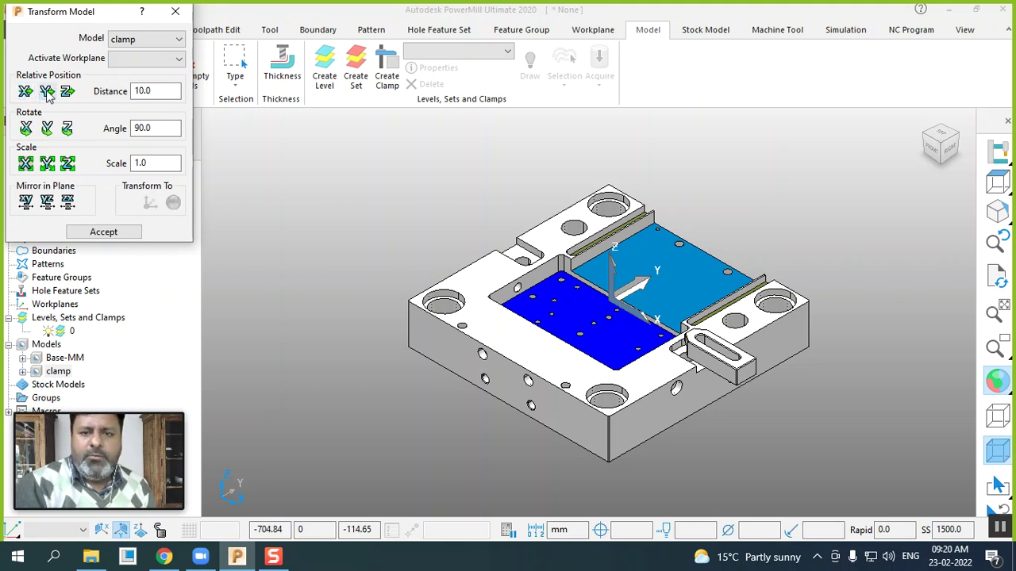
# - Move the clamp model along negative Y in repeated -10 mm increments until it clears the recess in the plate's edge
pyautogui.click(133, 90)
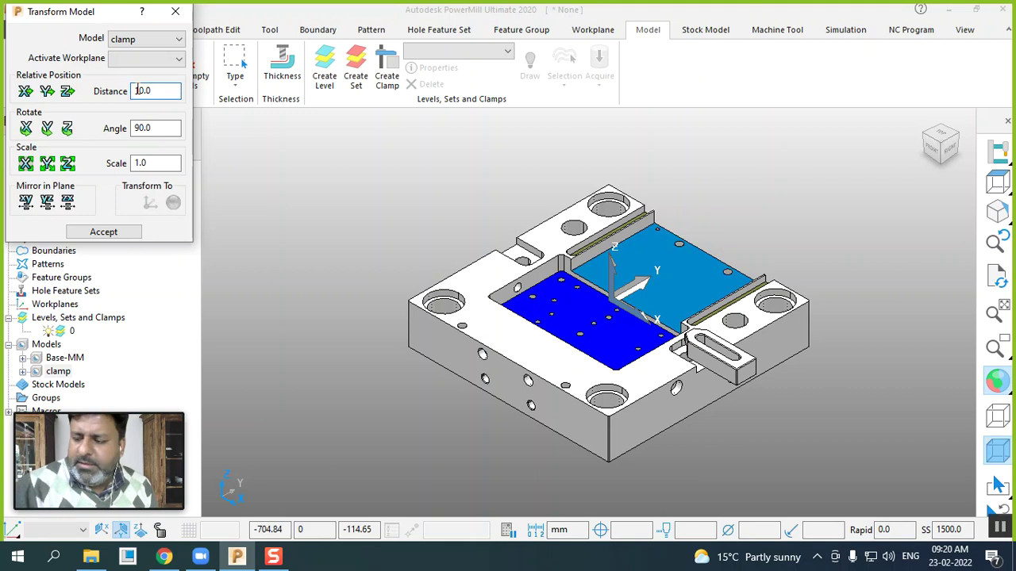
pyautogui.write('-')
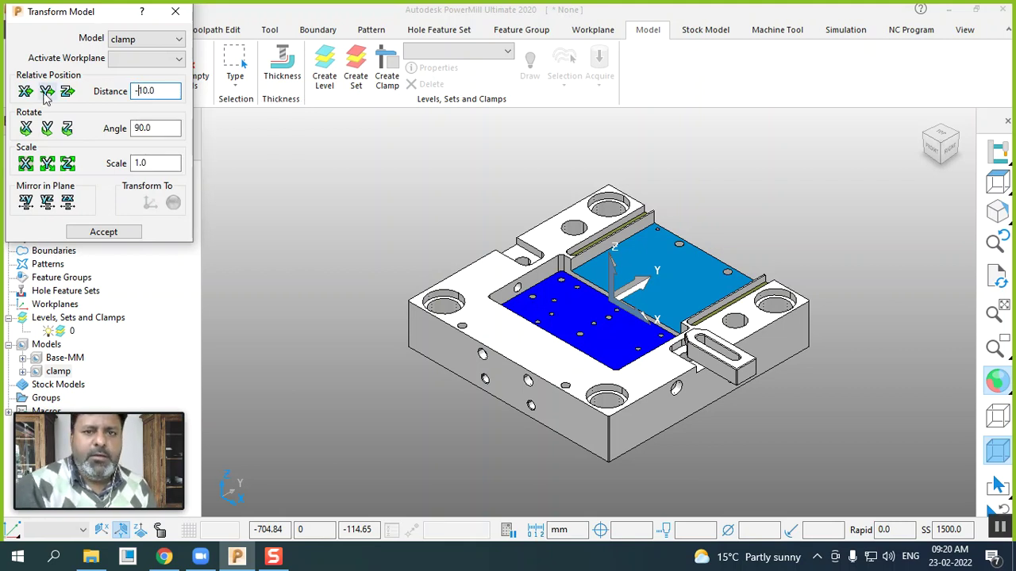
pyautogui.click(46, 91)
pyautogui.click(46, 96)
pyautogui.click(46, 96)
pyautogui.click(46, 96)
pyautogui.click(47, 97)
pyautogui.click(46, 94)
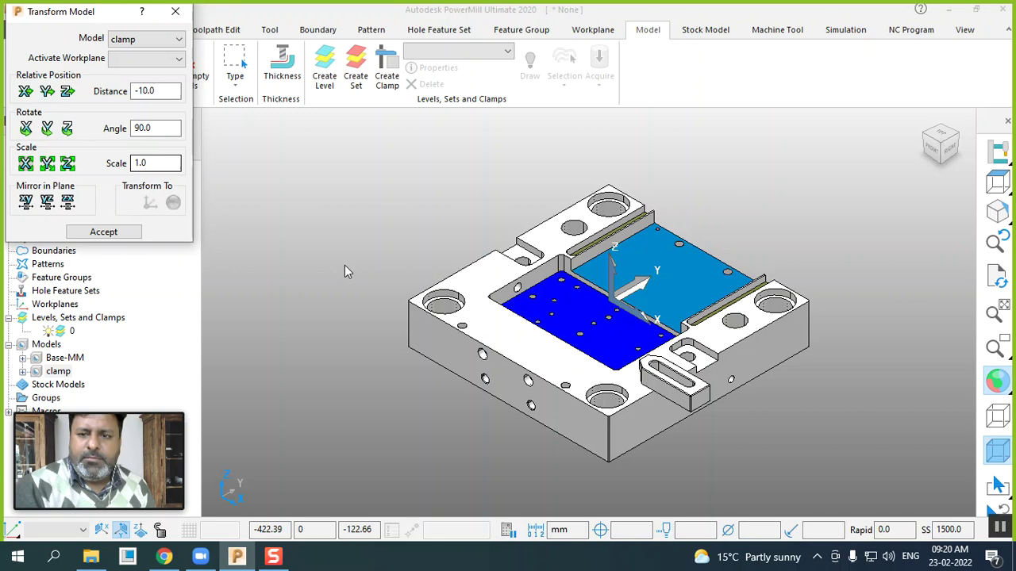
# - Mirror the clamp model in the YZ plane to place it at the opposite edge of the base plate
pyautogui.click(26, 204)
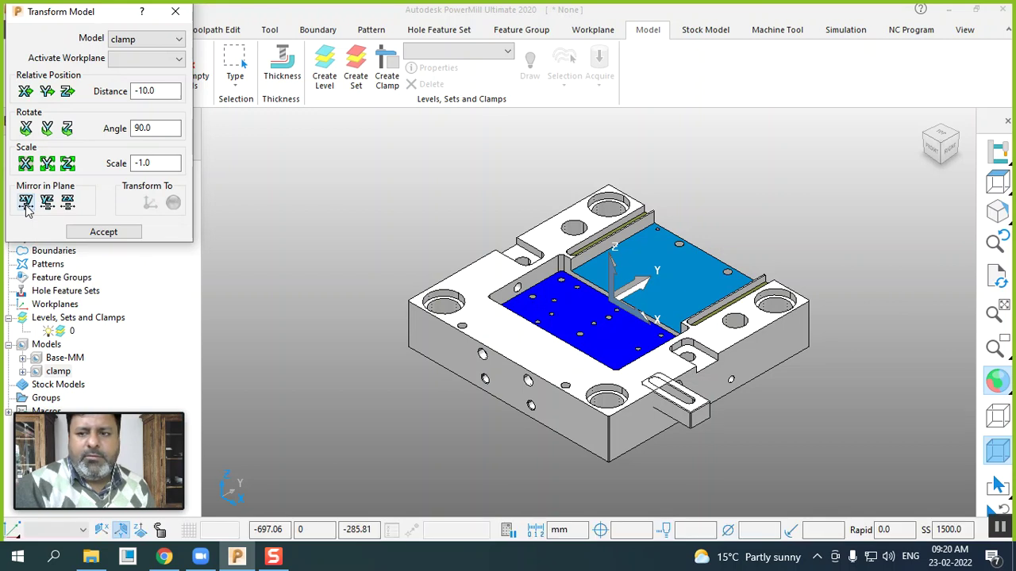
pyautogui.click(26, 203)
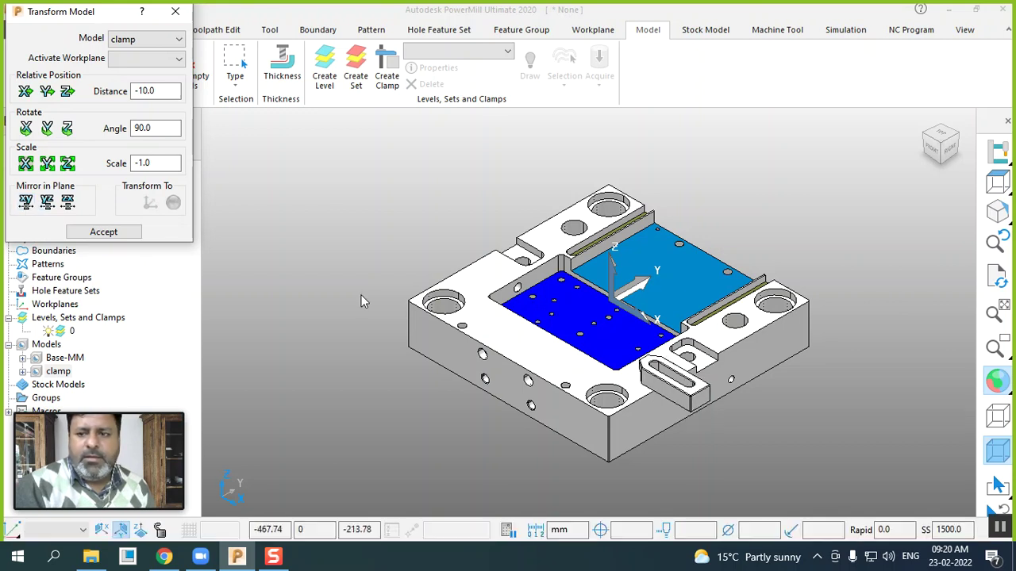
pyautogui.click(45, 208)
pyautogui.click(45, 208)
pyautogui.click(46, 208)
pyautogui.click(45, 208)
pyautogui.click(46, 207)
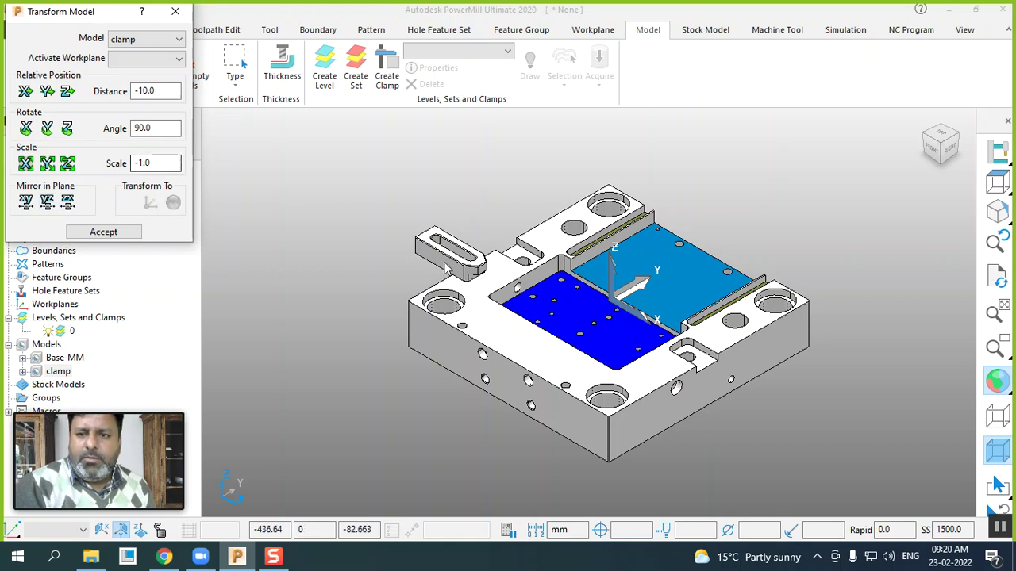
# - Shift the clamp outward along negative X in -10 mm increments and accept the transformation
pyautogui.click(26, 92)
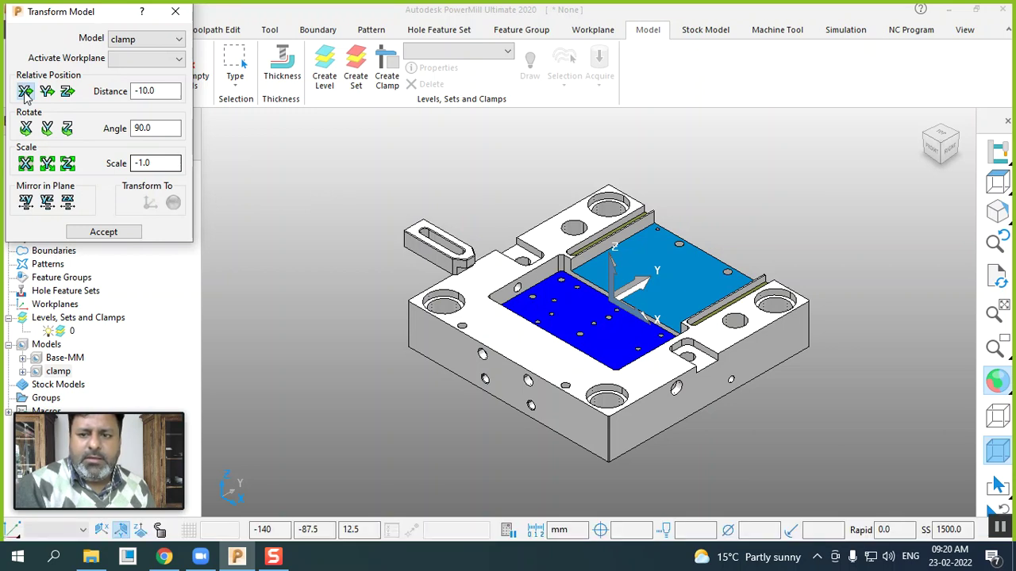
pyautogui.click(25, 92)
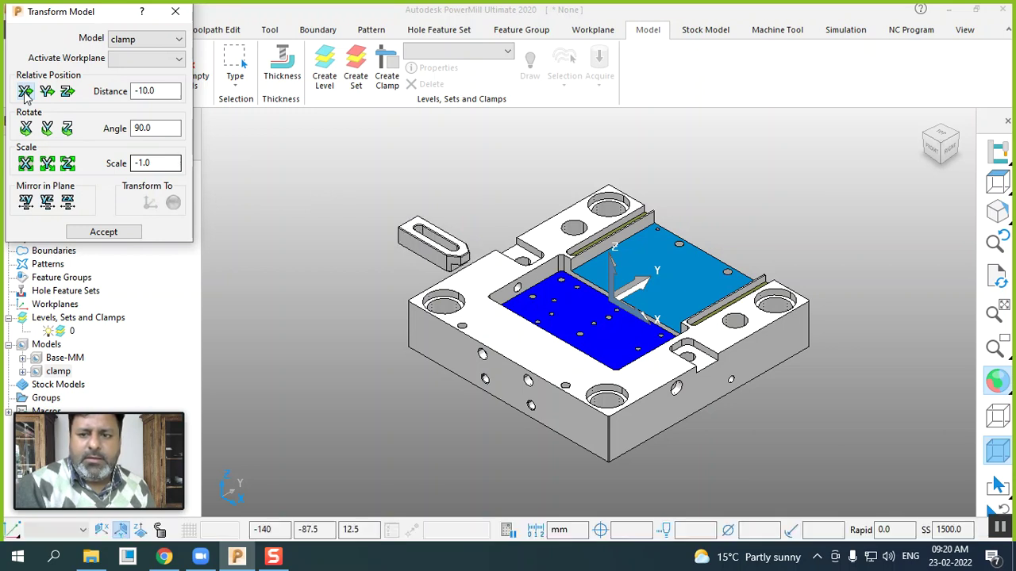
pyautogui.click(68, 92)
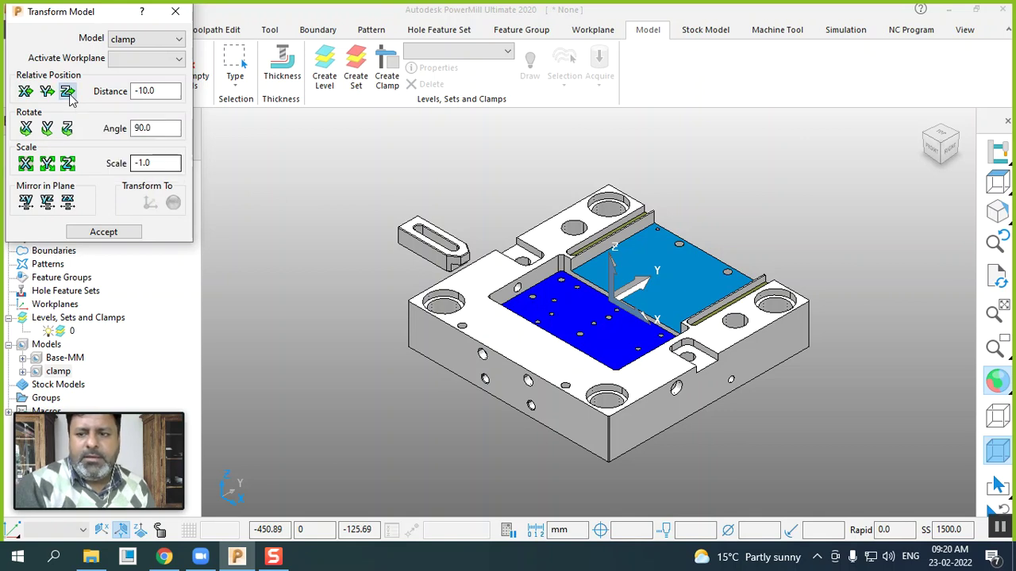
pyautogui.click(114, 244)
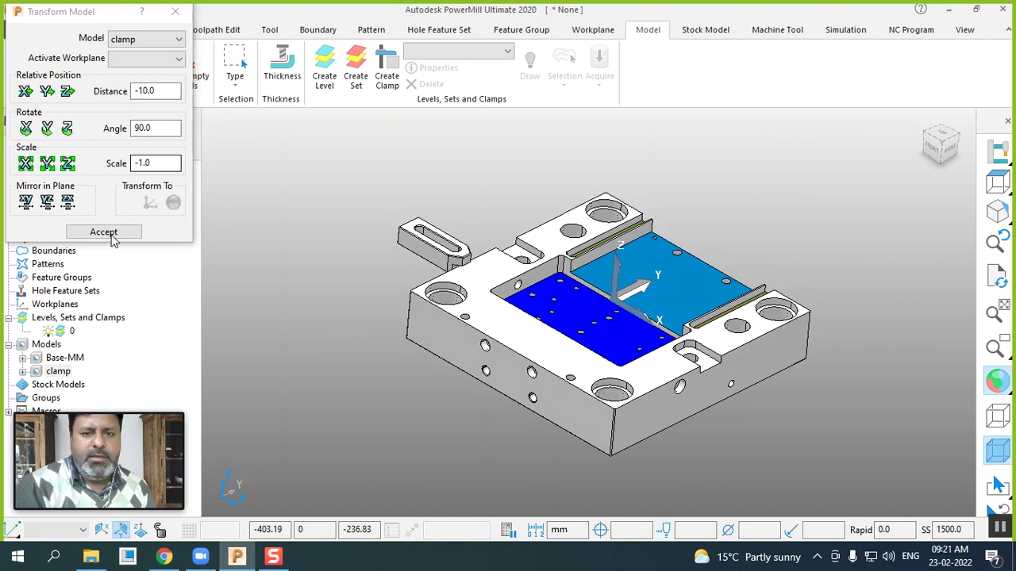
pyautogui.click(104, 232)
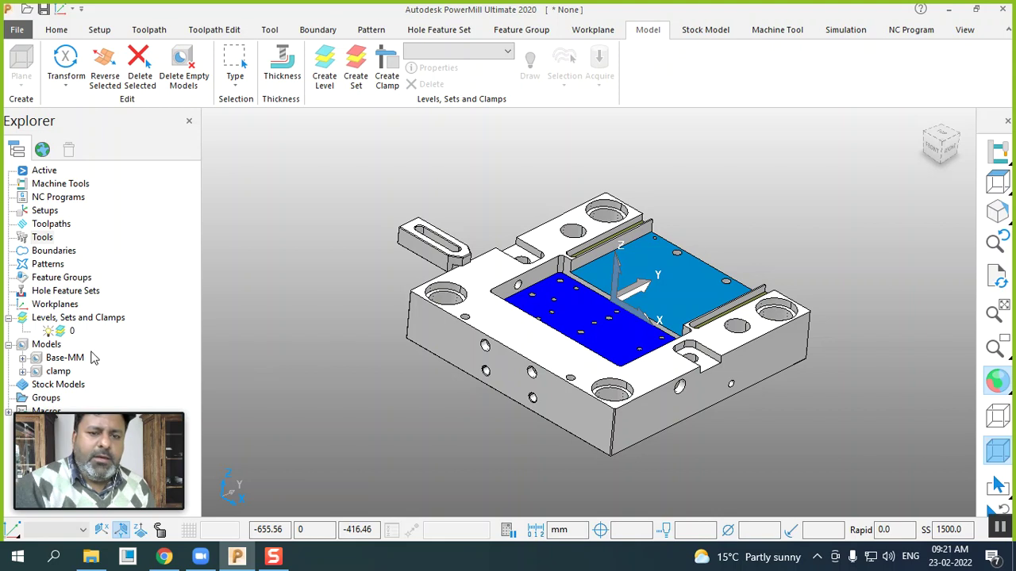
# - Create a new clamp entry under Levels, Sets and Clamps
pyautogui.click(60, 373)
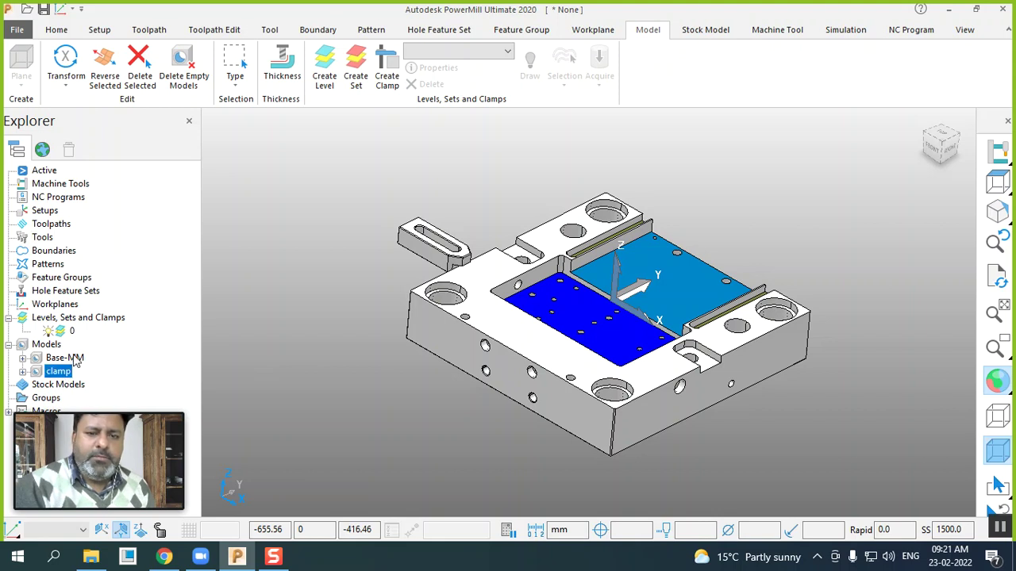
pyautogui.click(102, 321)
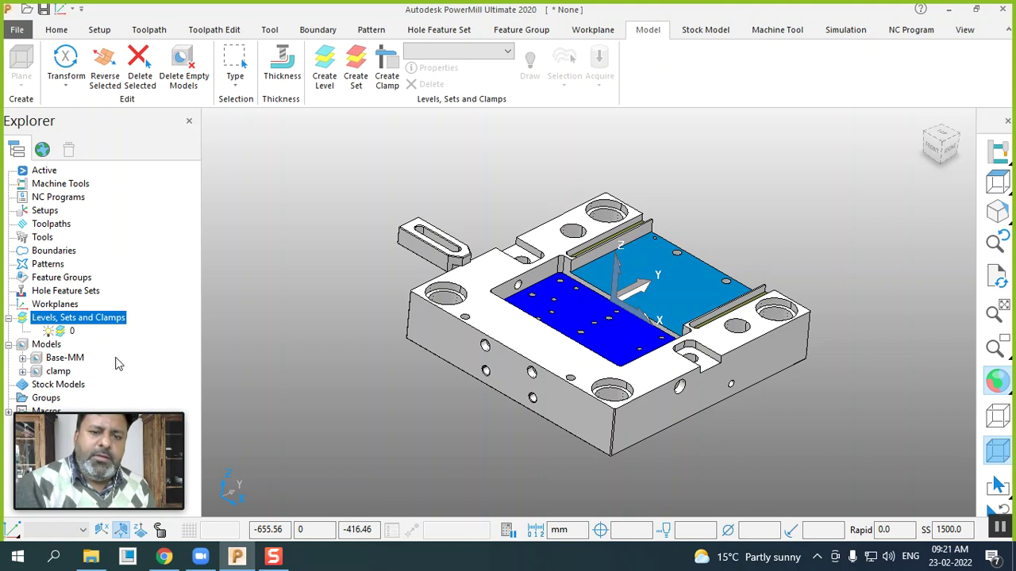
pyautogui.rightClick(92, 321)
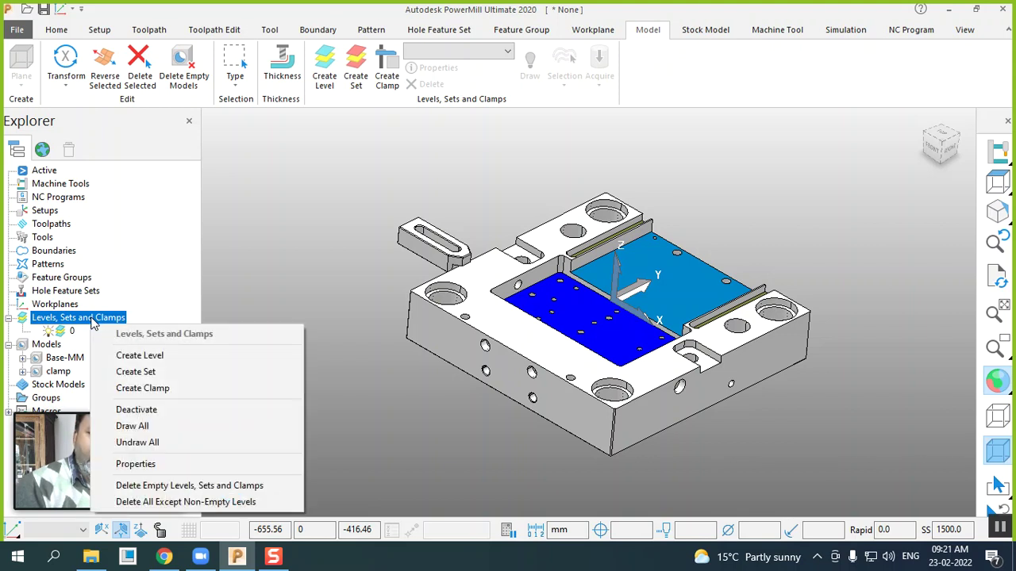
pyautogui.click(143, 388)
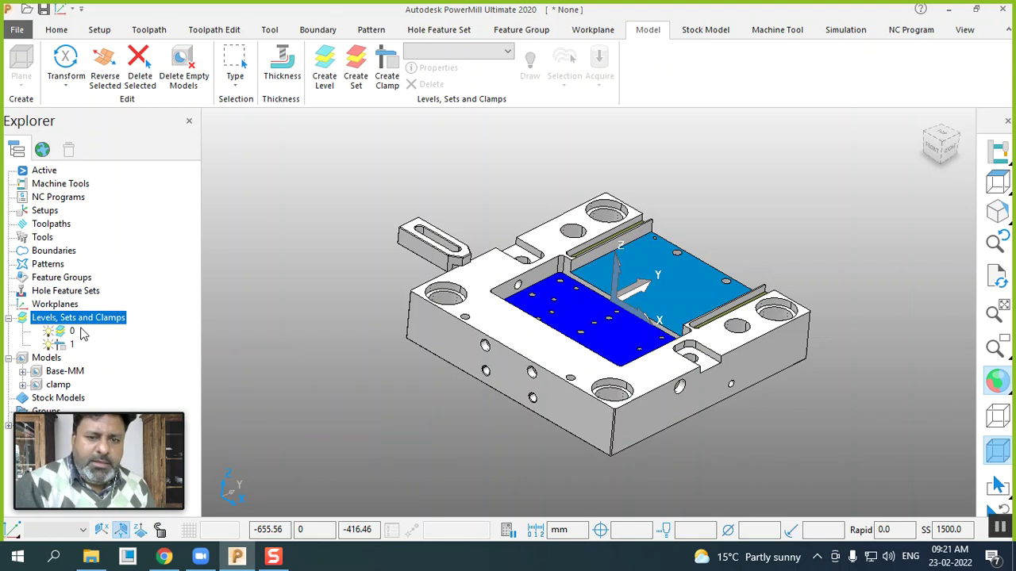
# - Toggle the display of level 0 off and on to check which geometry it holds
pyautogui.click(63, 346)
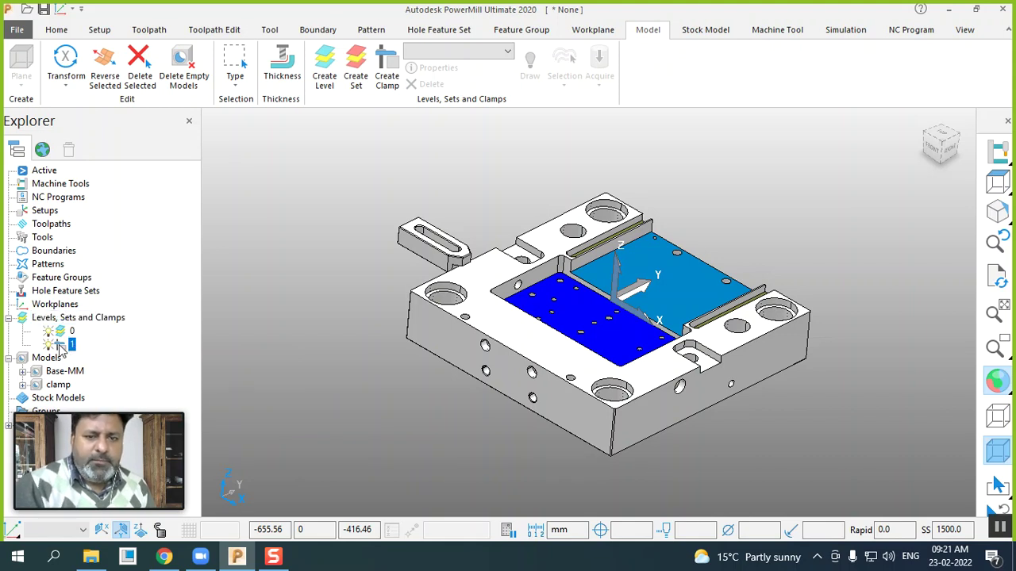
pyautogui.click(49, 333)
pyautogui.click(48, 333)
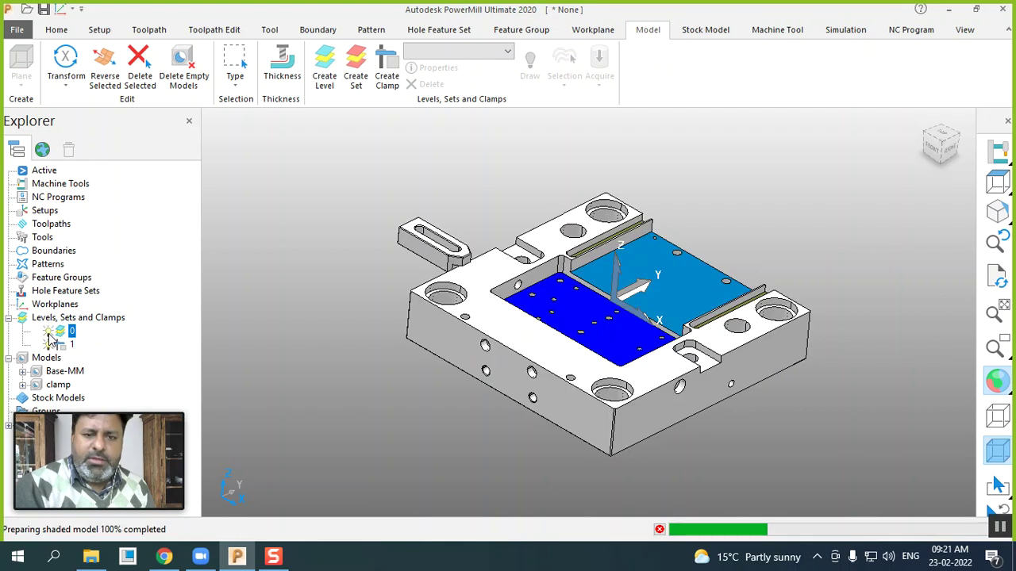
pyautogui.click(48, 333)
pyautogui.click(48, 334)
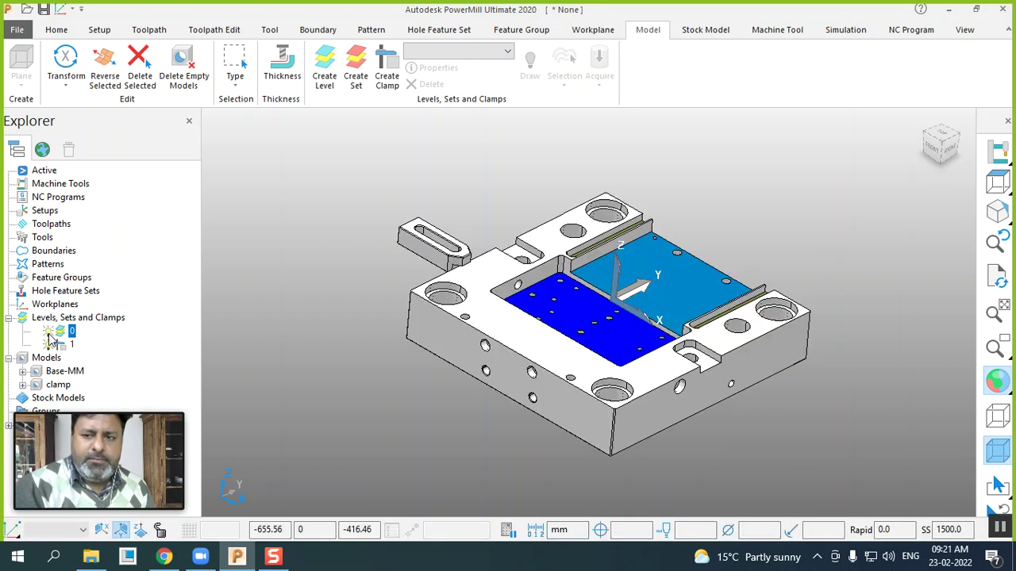
pyautogui.click(48, 334)
pyautogui.click(48, 334)
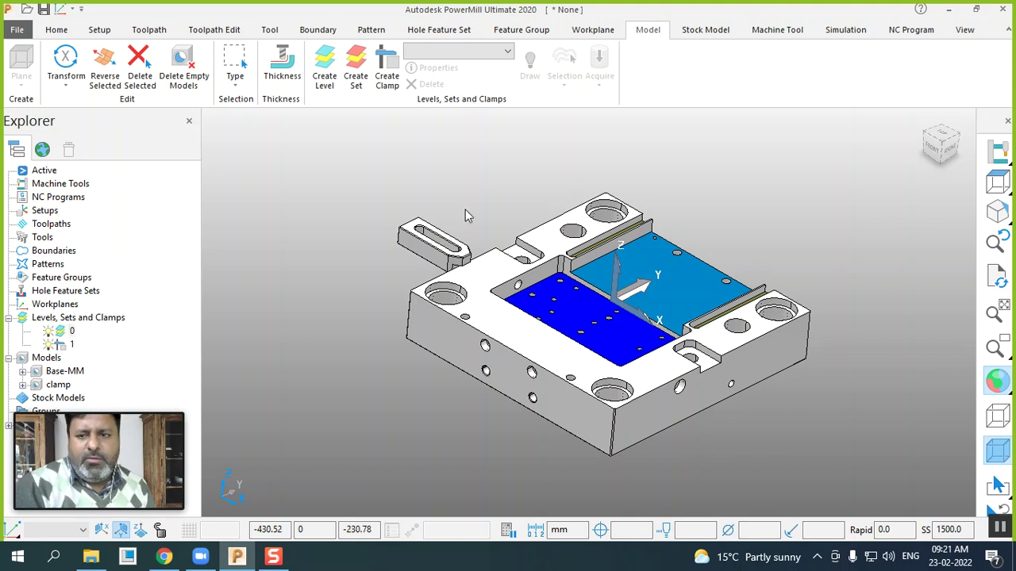
# - Window-select the clamp geometry beside the base plate and switch the model display to plain shading
pyautogui.scroll(2, 452, 220)
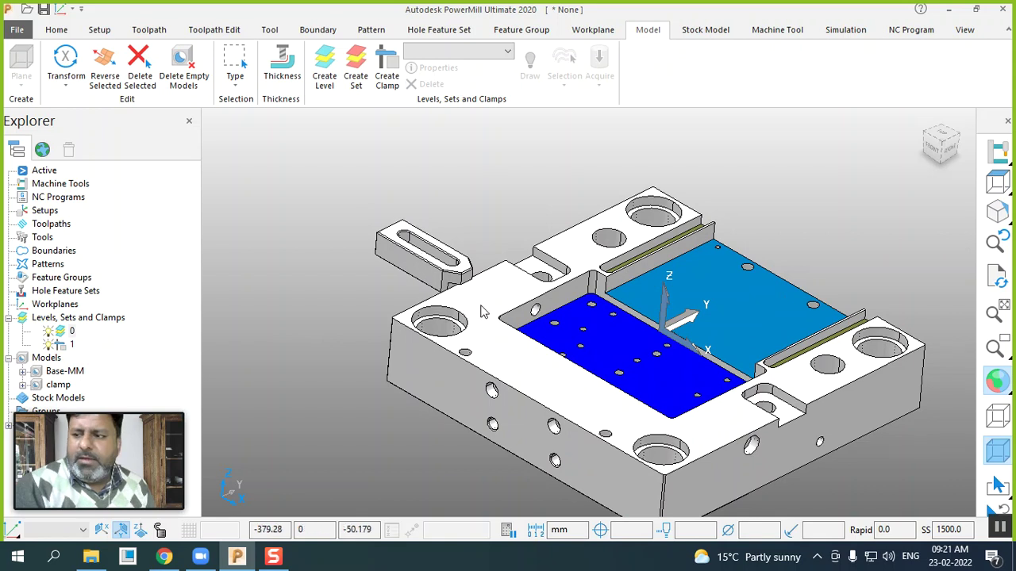
pyautogui.moveTo(358, 205); pyautogui.dragTo(482, 305)
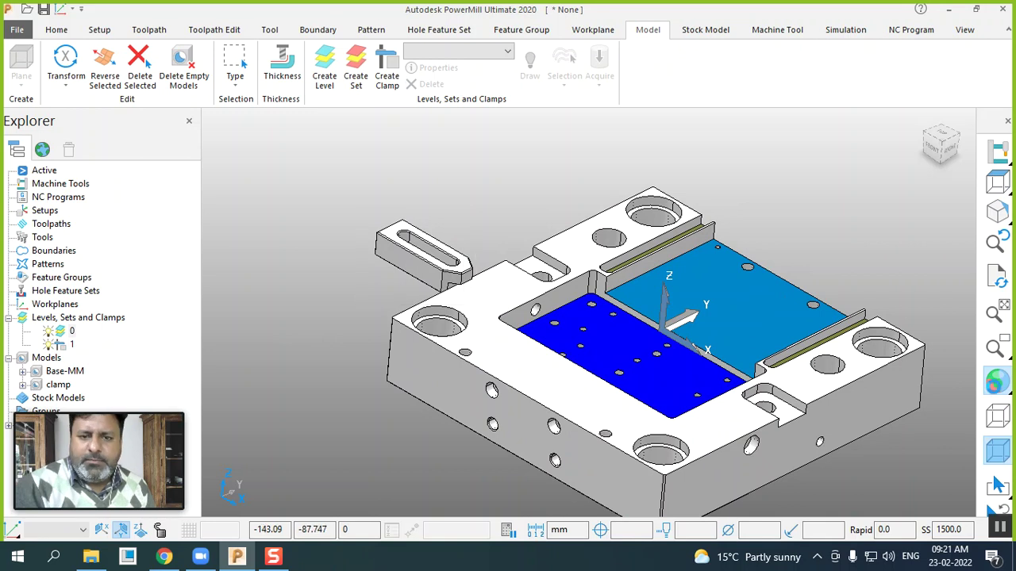
pyautogui.click(997, 384)
pyautogui.click(997, 386)
pyautogui.click(996, 388)
pyautogui.click(962, 389)
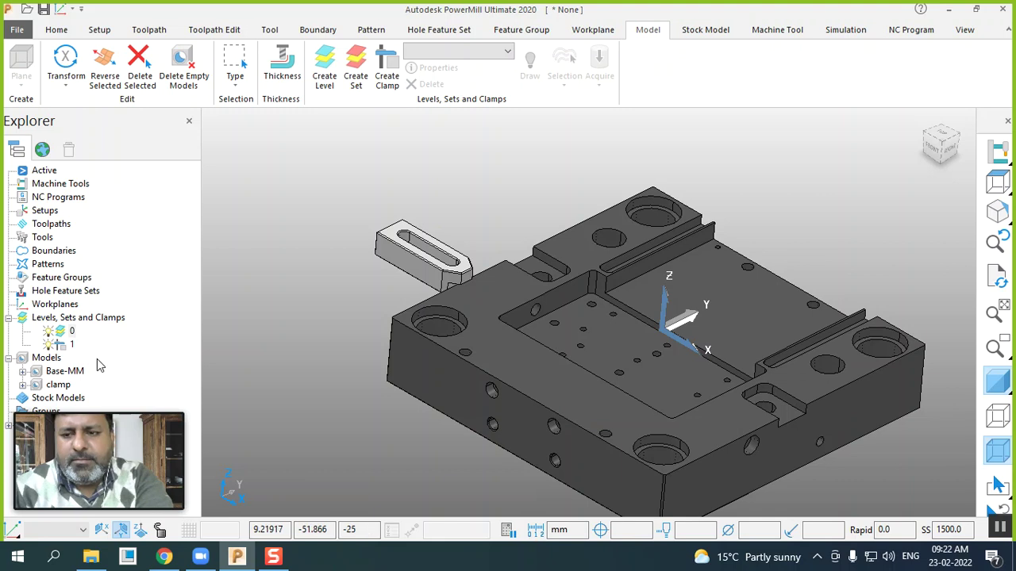
# - Activate clamp 1 and acquire the selected model geometry into it
pyautogui.rightClick(69, 344)
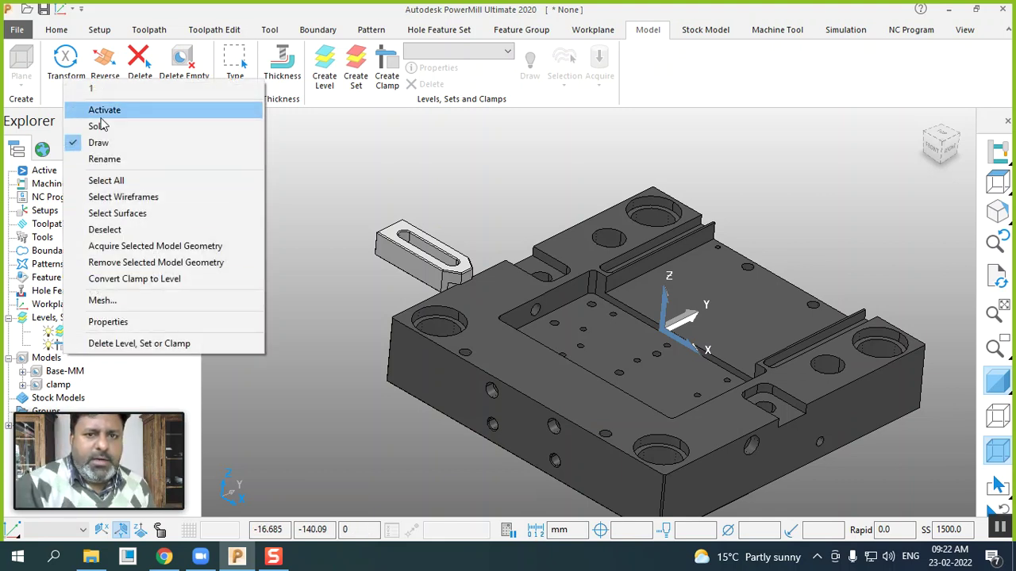
pyautogui.click(101, 112)
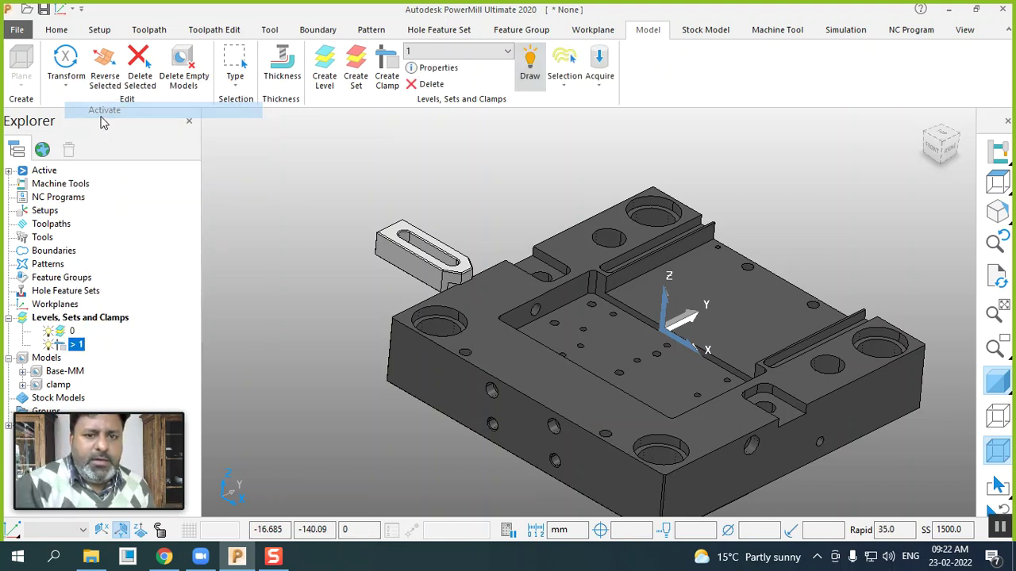
pyautogui.rightClick(72, 350)
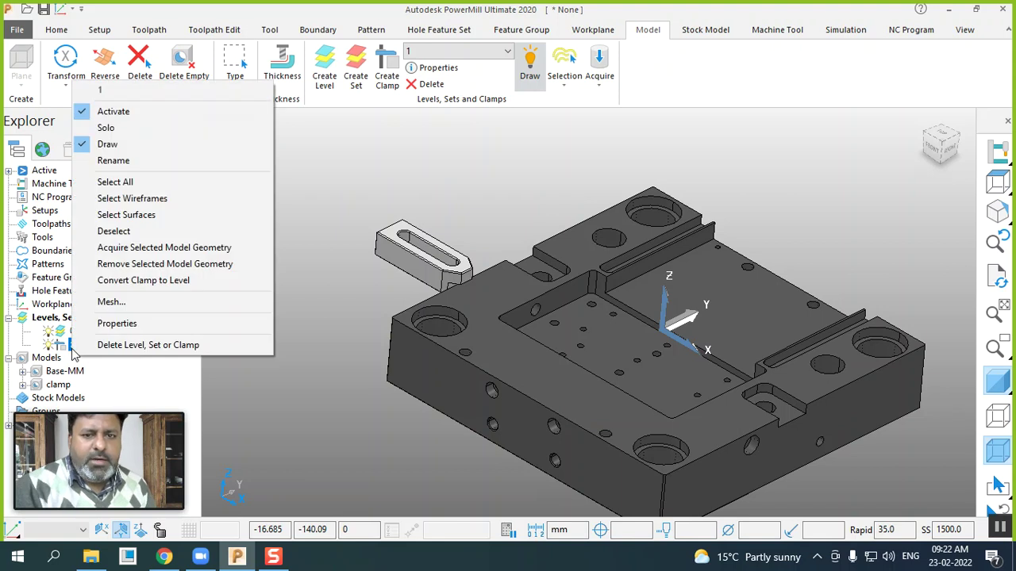
pyautogui.click(121, 249)
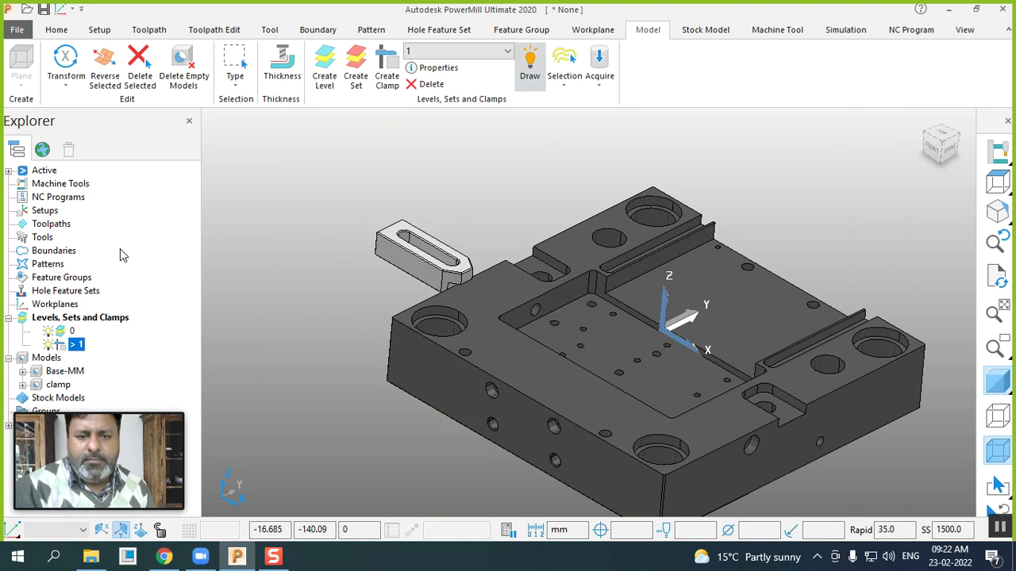
# - Toggle the display of clamp 1 and level 0 to check which surfaces belong to each
pyautogui.click(48, 346)
pyautogui.click(48, 346)
pyautogui.click(48, 346)
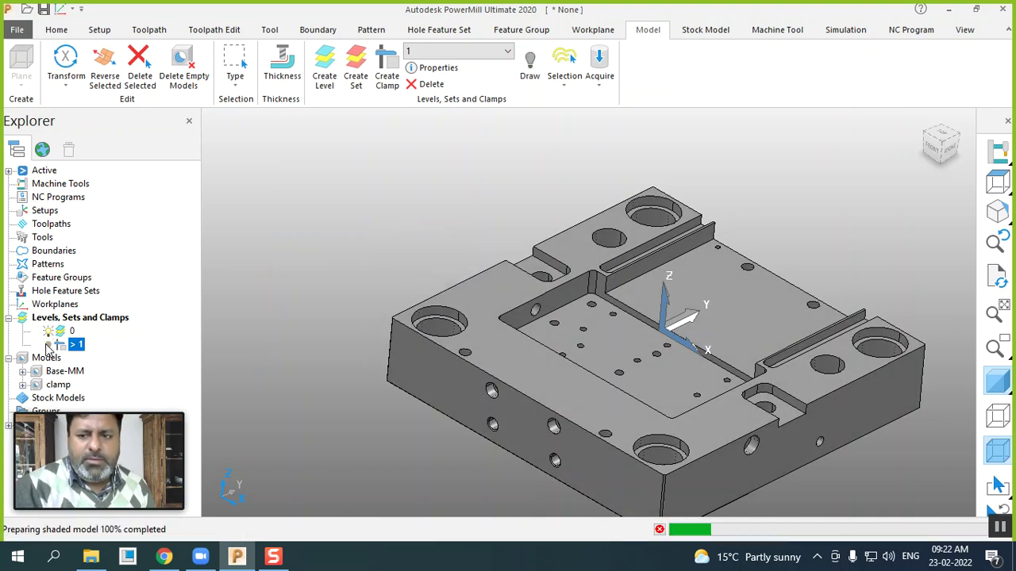
pyautogui.click(48, 346)
pyautogui.click(48, 334)
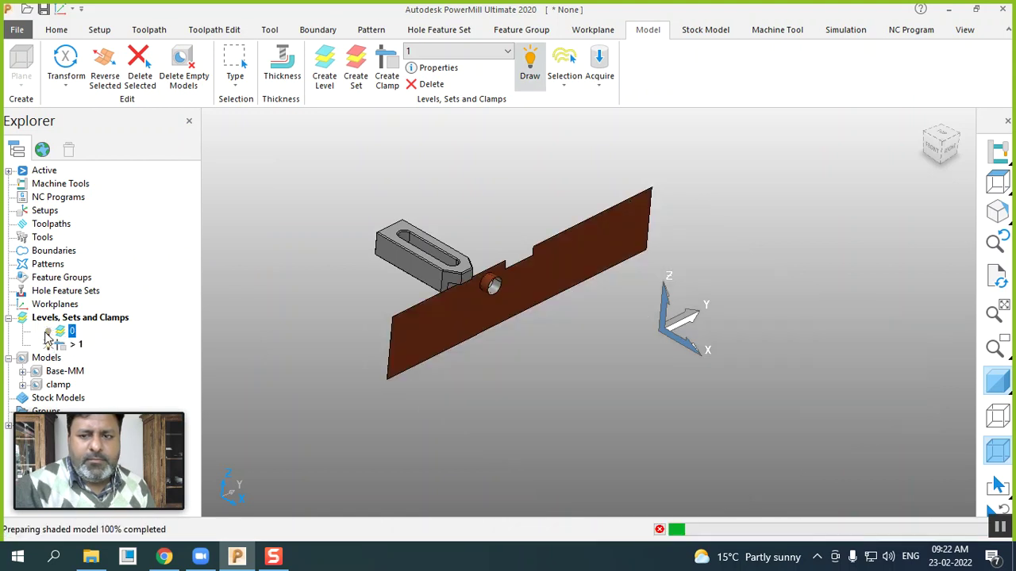
pyautogui.click(47, 335)
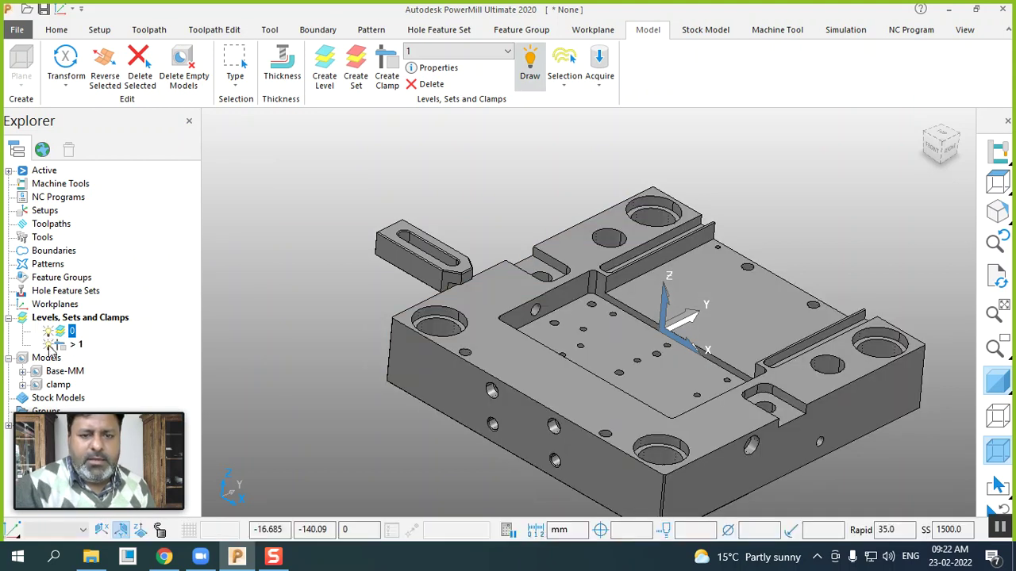
# - Hide level 0 and window-select the base plate's side wall and hole surface displayed with clamp 1
pyautogui.click(49, 346)
pyautogui.click(48, 346)
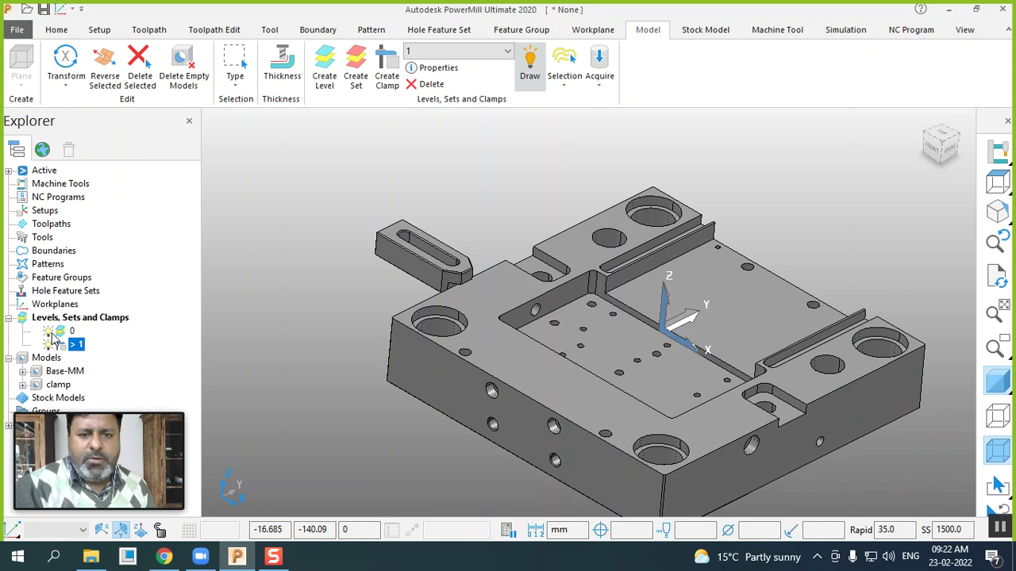
pyautogui.click(49, 335)
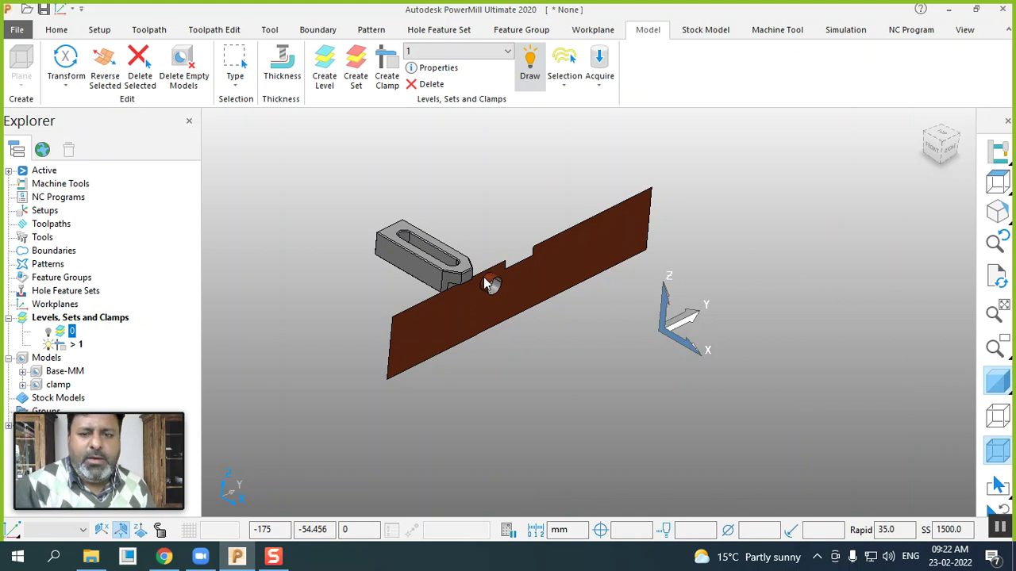
pyautogui.moveTo(546, 336); pyautogui.dragTo(479, 246)
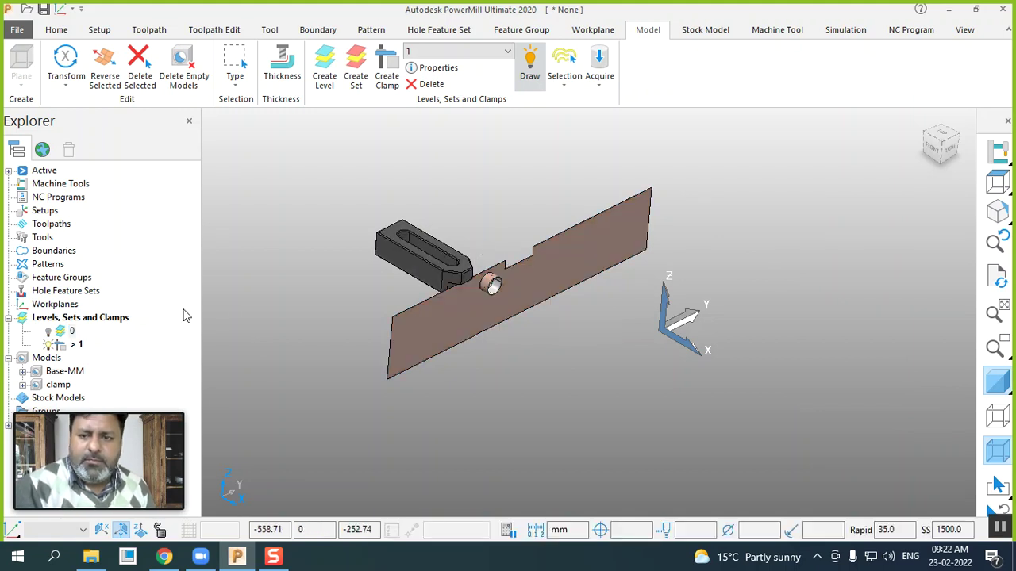
# - Acquire the selected base plate side wall and hole surface into level 0
pyautogui.rightClick(71, 350)
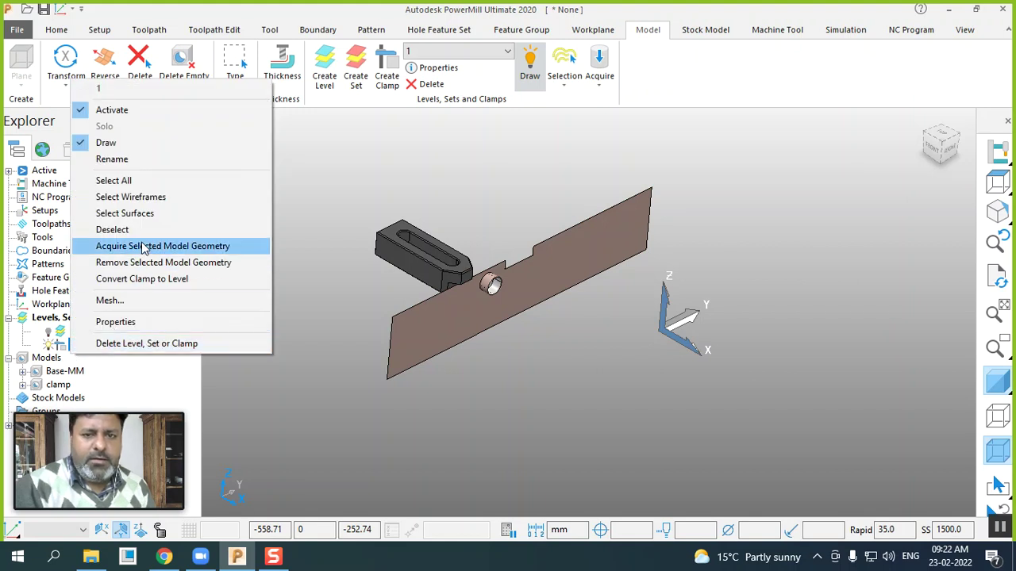
pyautogui.click(159, 381)
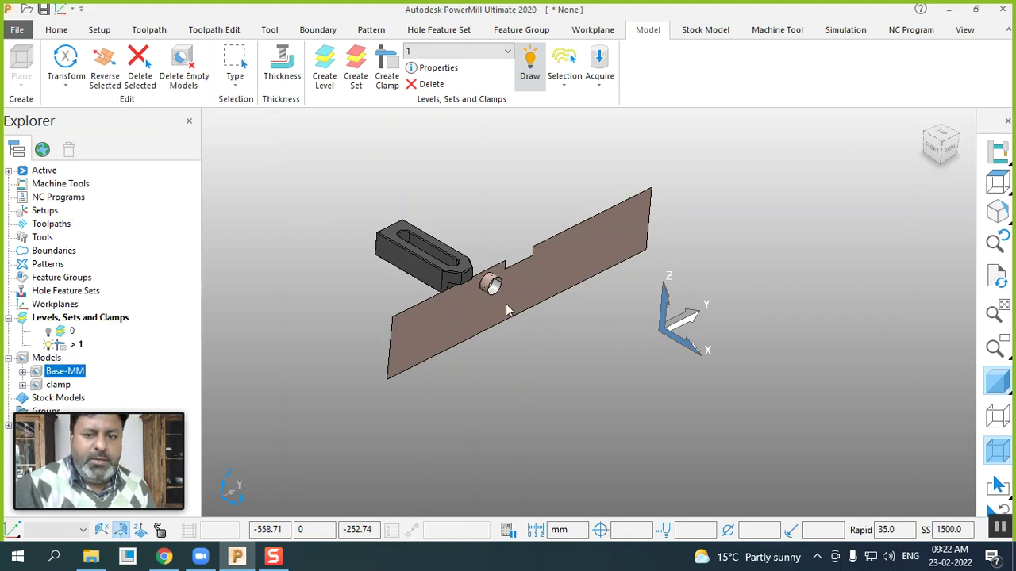
pyautogui.rightClick(71, 332)
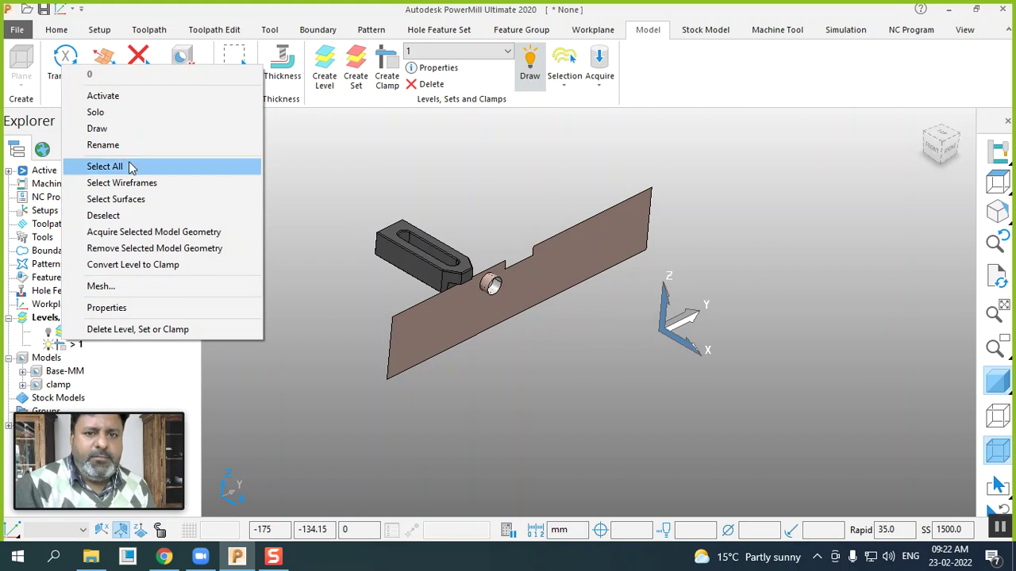
pyautogui.click(151, 231)
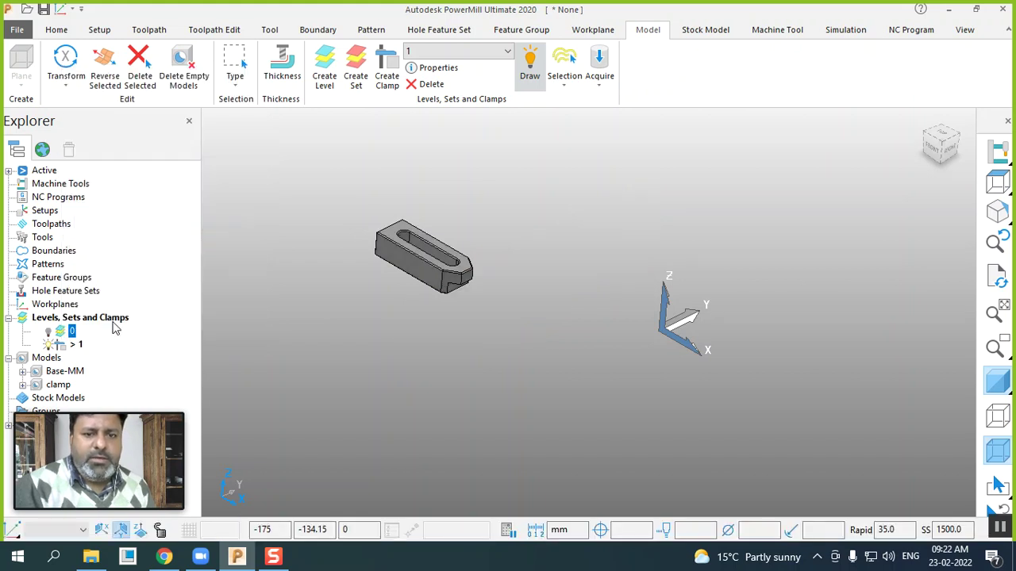
# - Redisplay level 0 and toggle it and clamp 1 to check which geometry each one holds
pyautogui.click(48, 333)
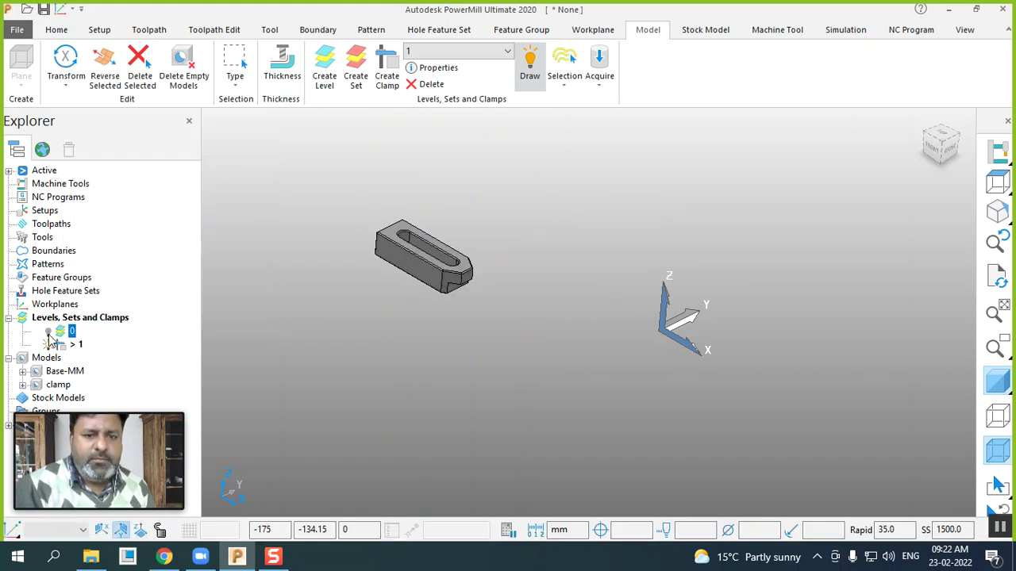
pyautogui.click(49, 342)
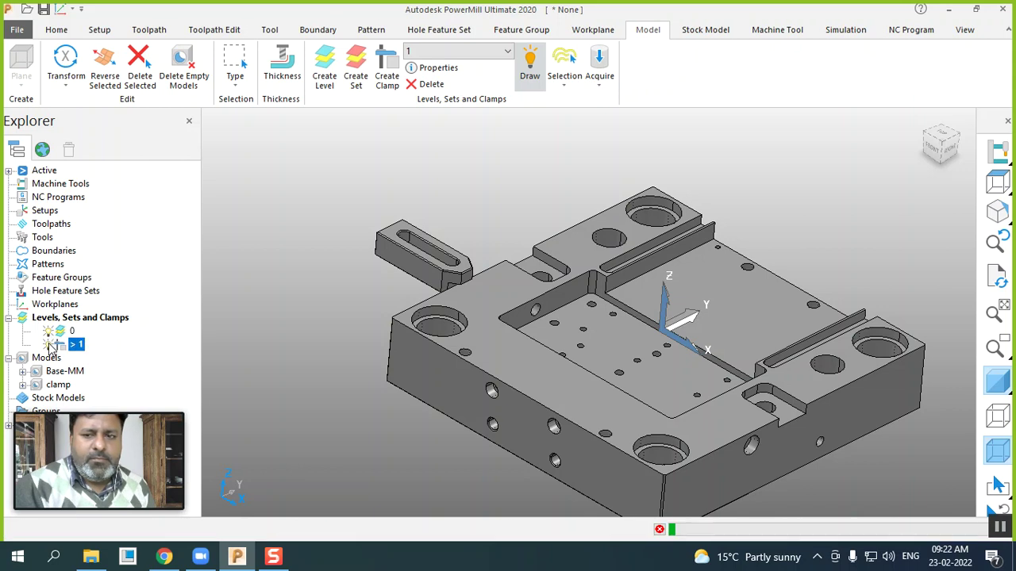
pyautogui.click(49, 342)
pyautogui.click(49, 332)
pyautogui.click(49, 333)
pyautogui.click(48, 333)
pyautogui.click(48, 333)
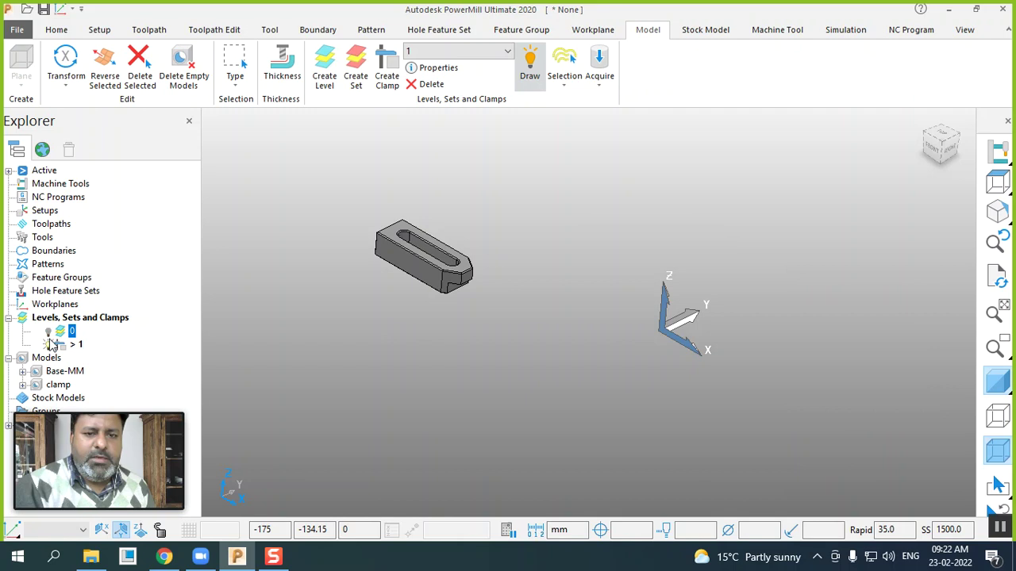
pyautogui.click(49, 342)
pyautogui.click(49, 343)
pyautogui.click(48, 333)
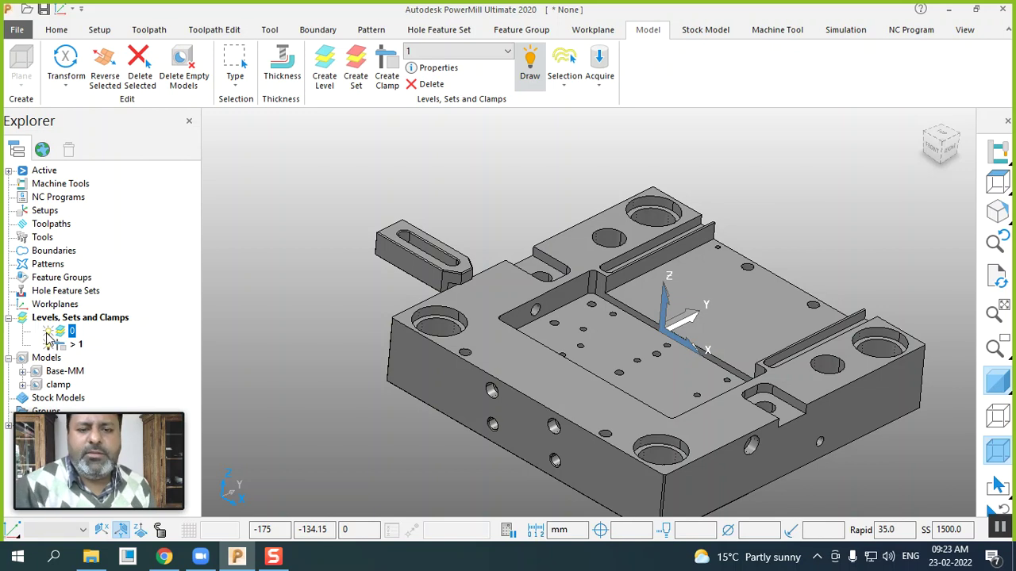
# - Examine the whole assembly, hiding and redisplaying level 0 and clamp 1 in turn
pyautogui.click(171, 242)
pyautogui.scroll(-2, 271, 250)
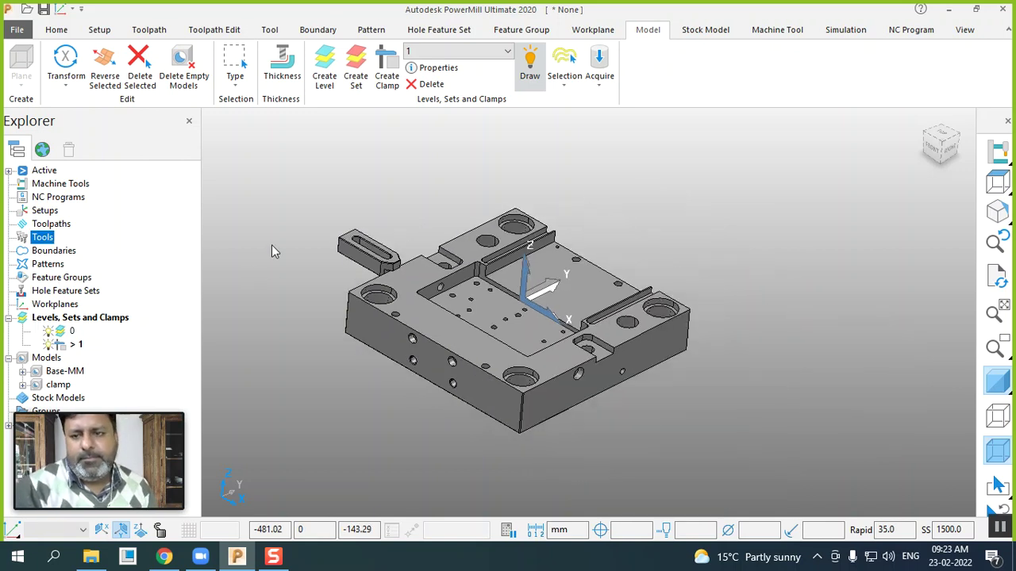
pyautogui.scroll(1, 353, 279)
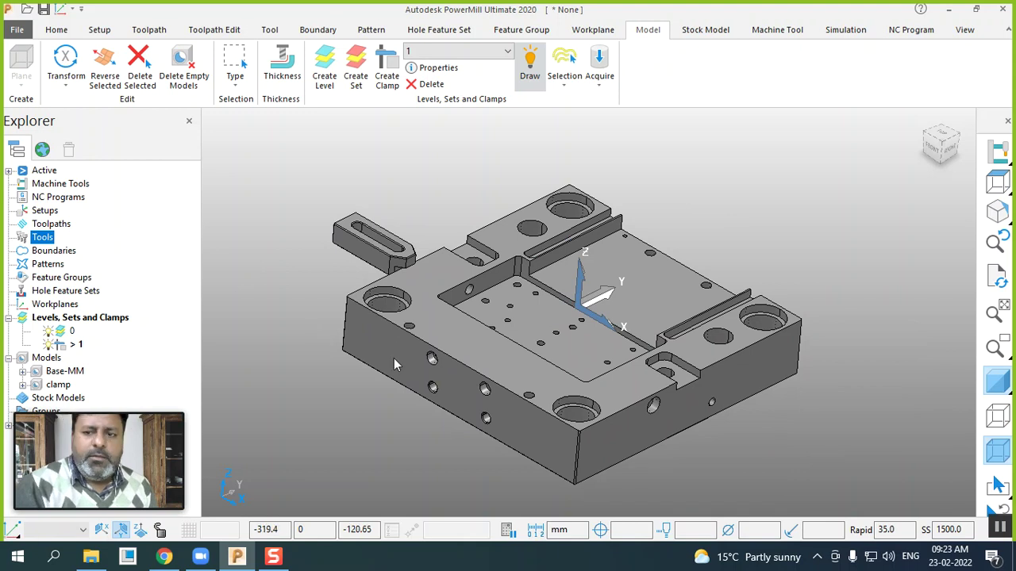
pyautogui.click(49, 335)
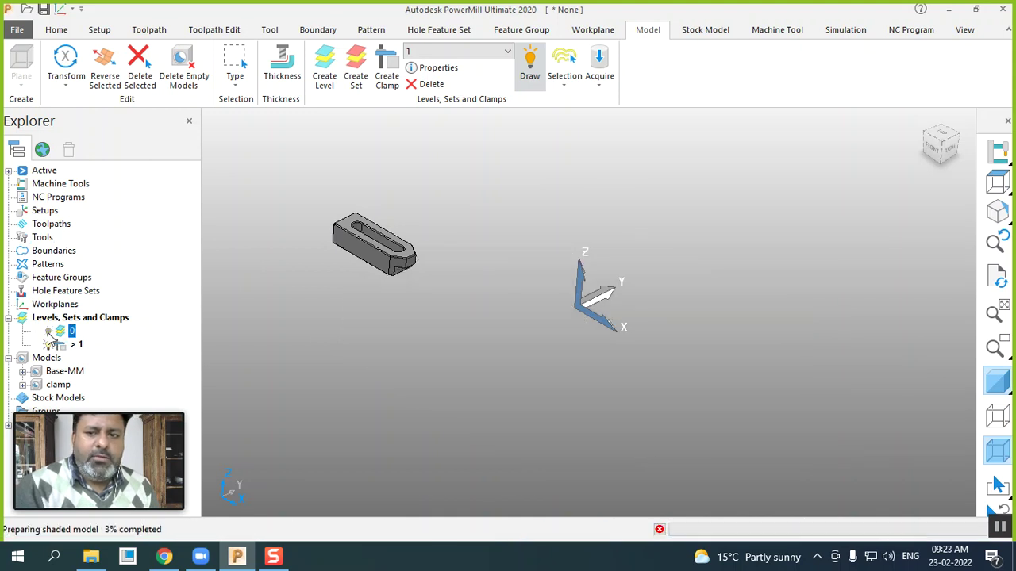
pyautogui.click(49, 335)
pyautogui.click(49, 345)
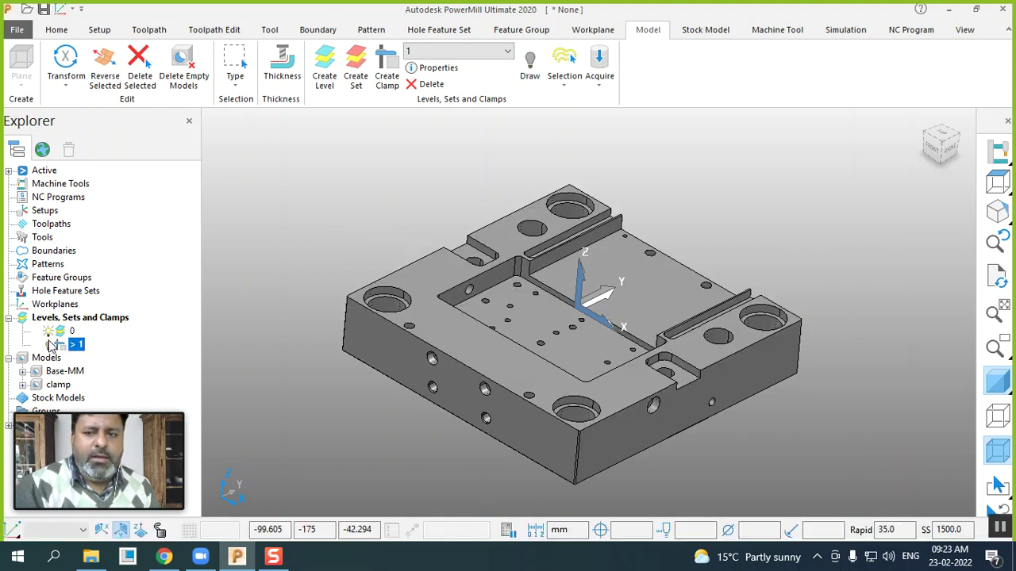
pyautogui.click(49, 345)
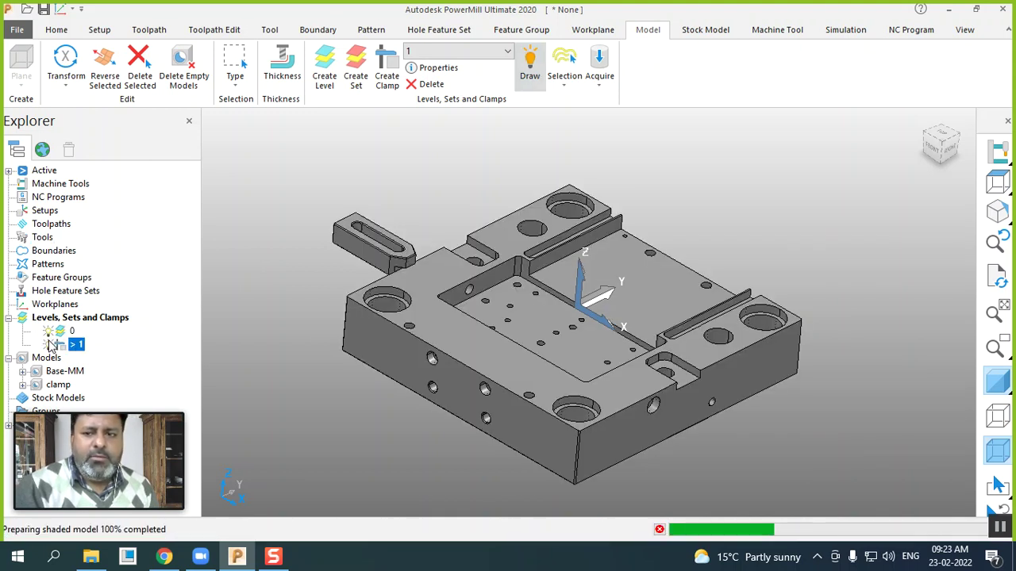
# - Inspect the clamp against the plate from the back-left isometric view, toggling level 0 to isolate clamp 1
pyautogui.click(960, 139)
pyautogui.click(961, 140)
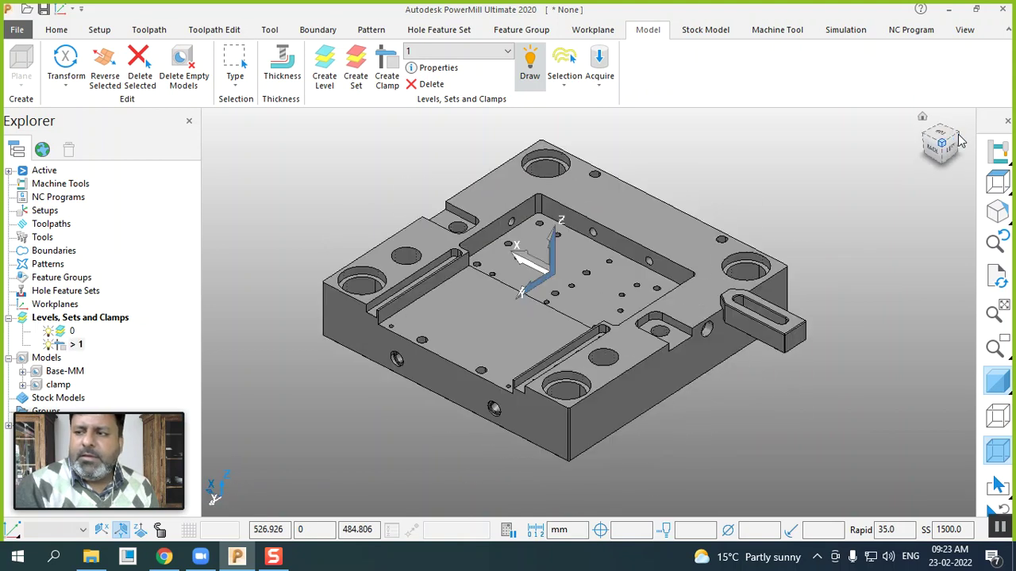
pyautogui.click(50, 333)
pyautogui.click(49, 334)
pyautogui.click(49, 333)
pyautogui.click(49, 333)
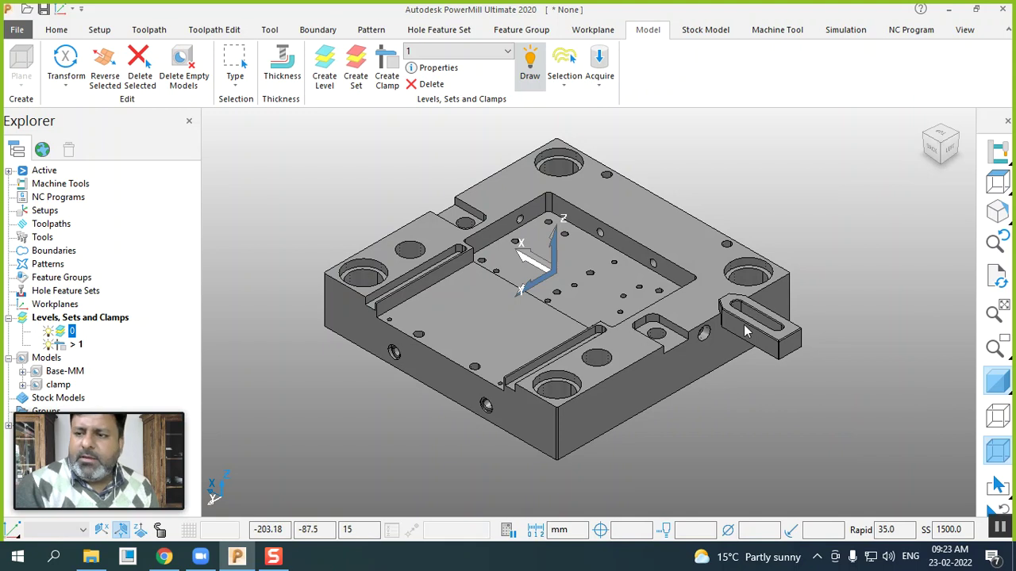
pyautogui.click(303, 421)
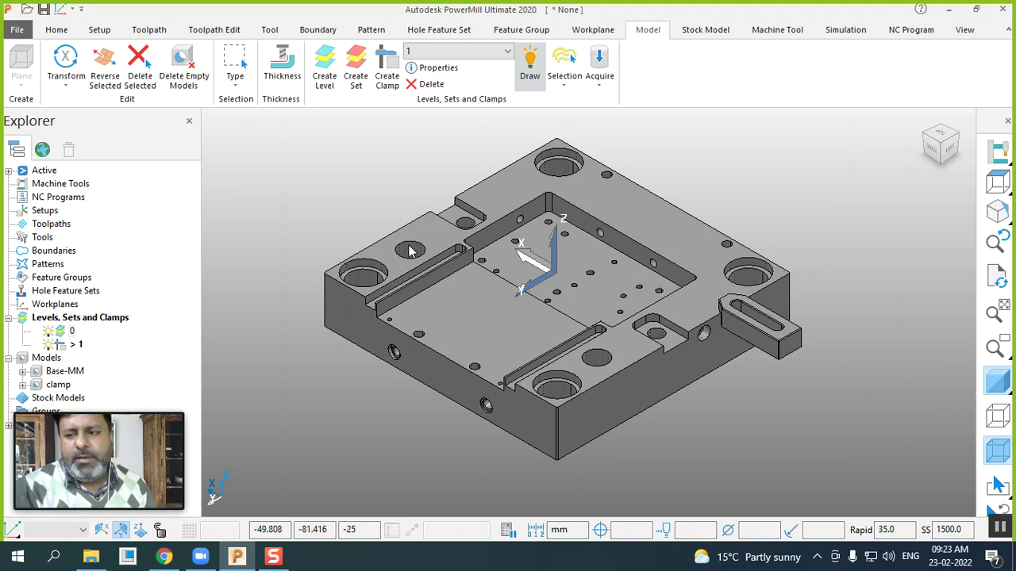
# - Create a second clamp entry and activate it
pyautogui.rightClick(113, 322)
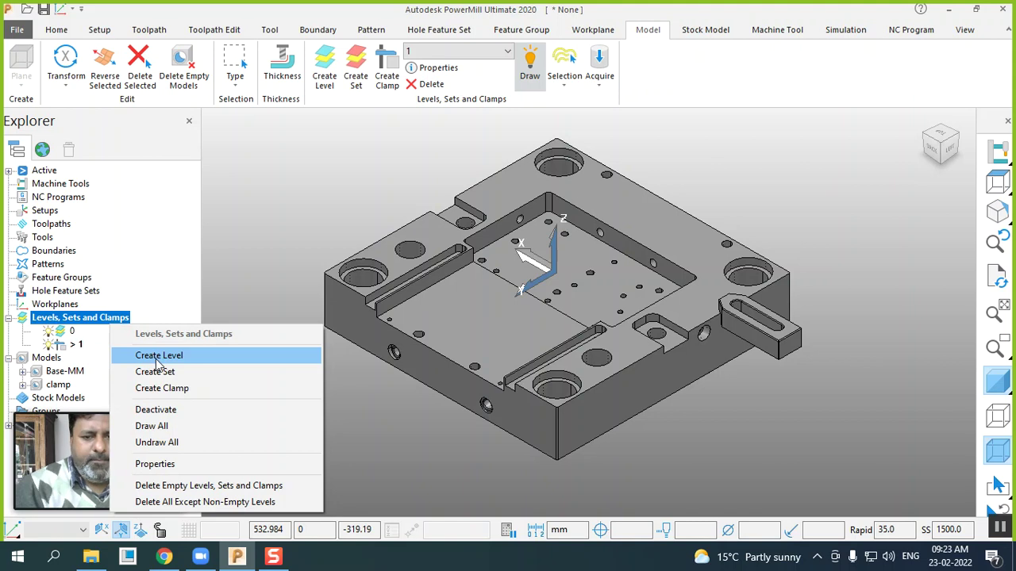
pyautogui.click(169, 389)
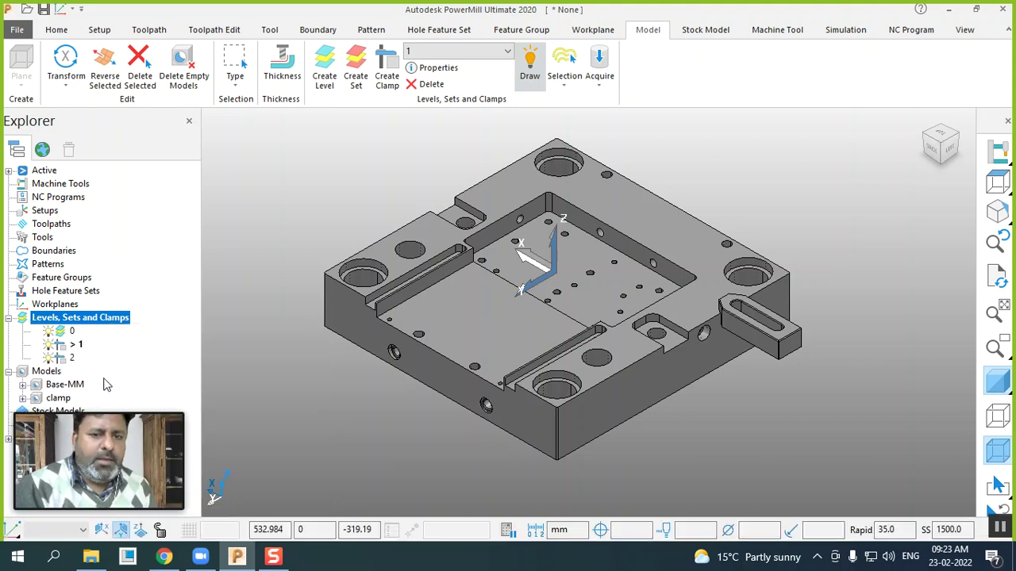
pyautogui.click(65, 361)
pyautogui.rightClick(65, 362)
pyautogui.click(102, 119)
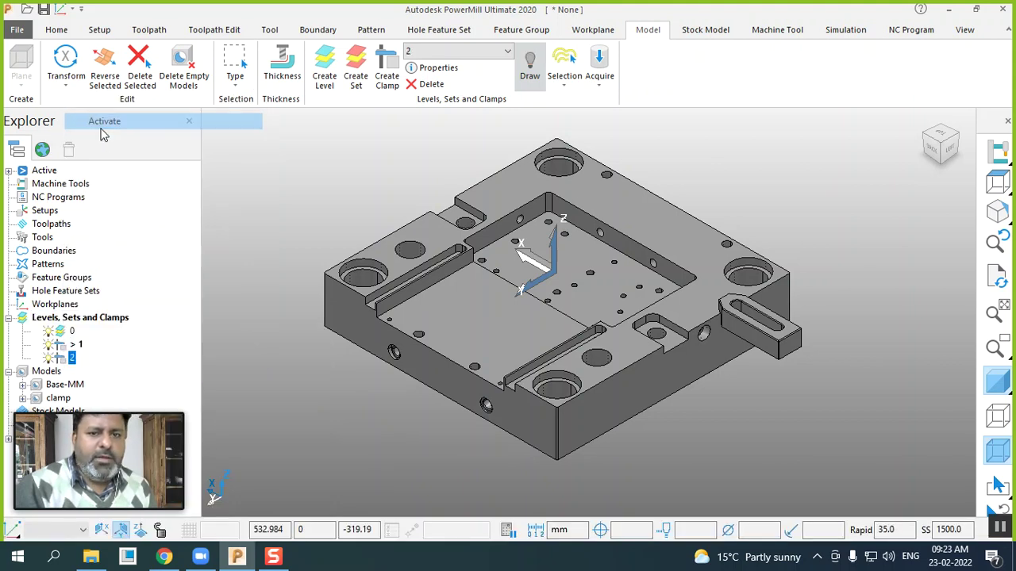
pyautogui.rightClick(67, 361)
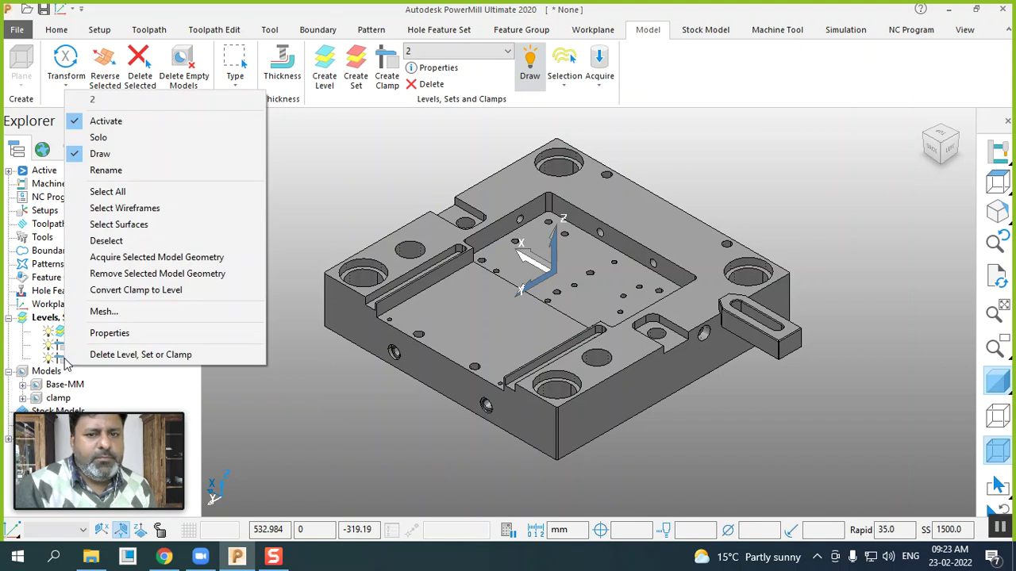
pyautogui.click(293, 398)
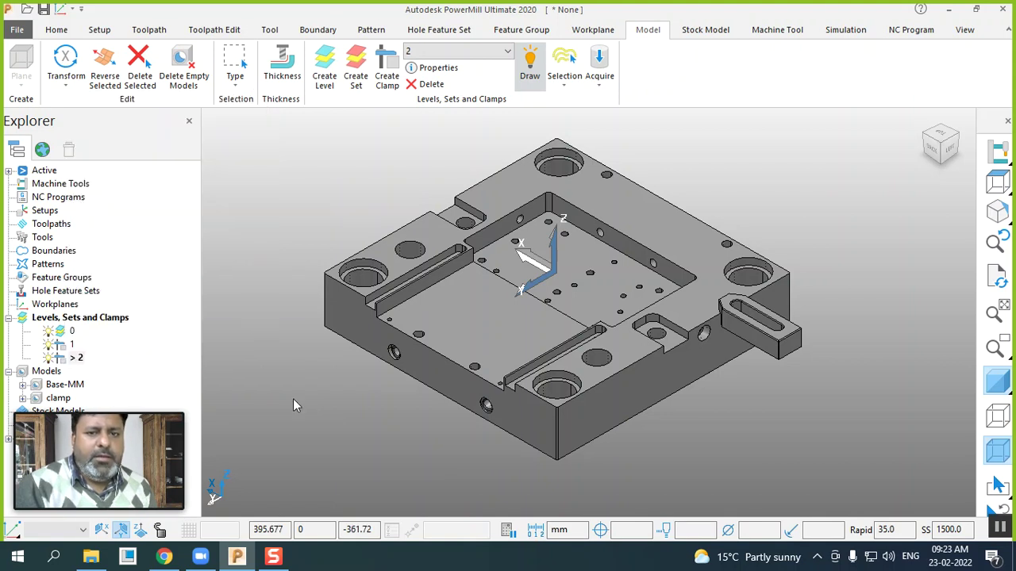
pyautogui.click(71, 359)
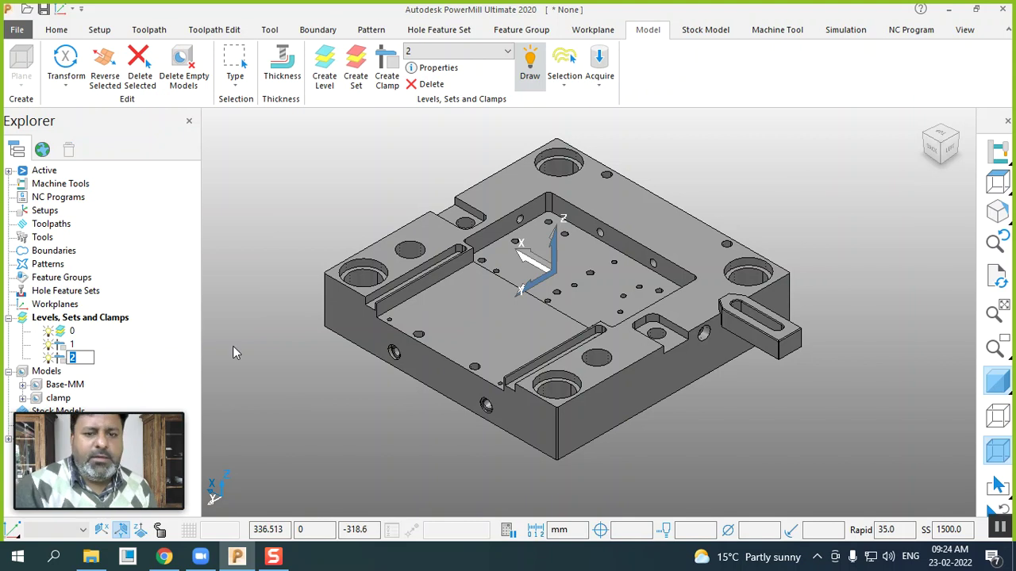
pyautogui.press('Return')
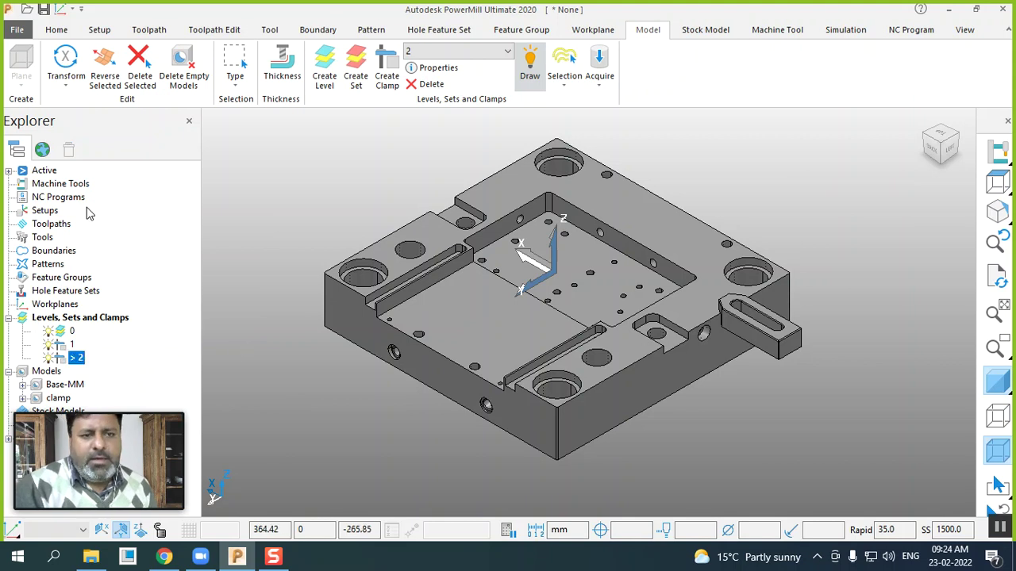
# - Create a new machining setup and move its dialog aside so the base plate can be seen
pyautogui.click(48, 212)
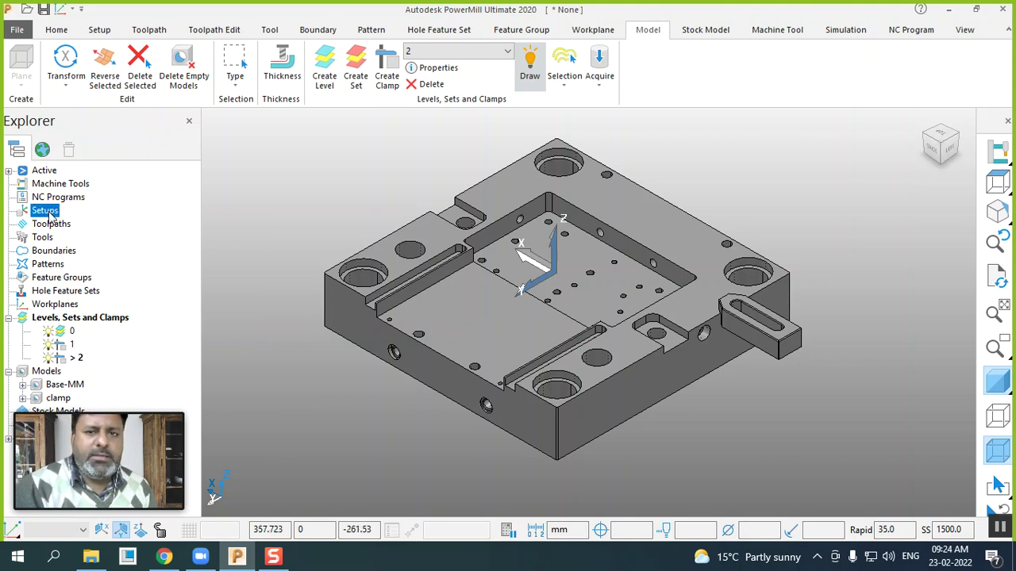
pyautogui.rightClick(49, 212)
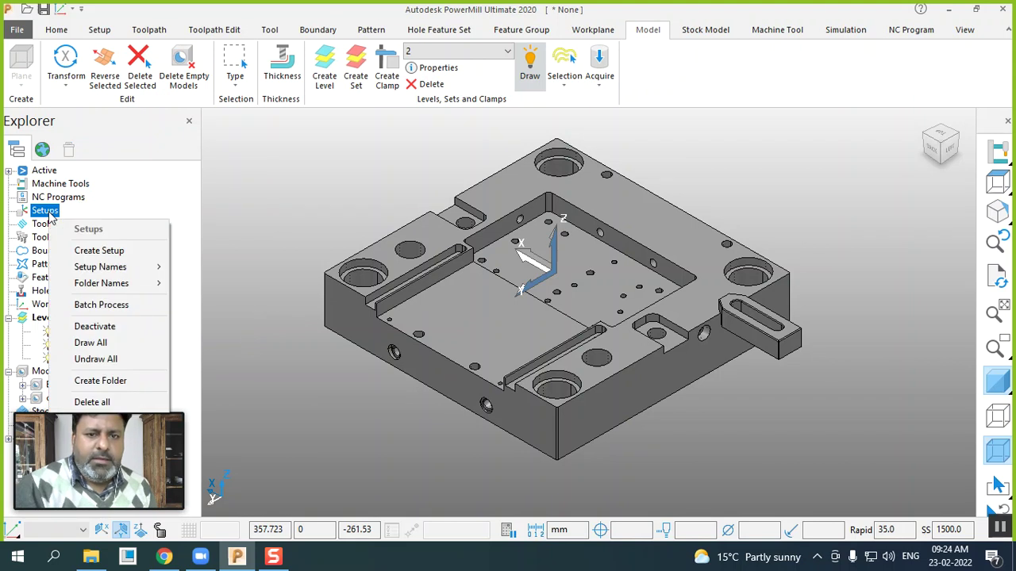
pyautogui.click(81, 249)
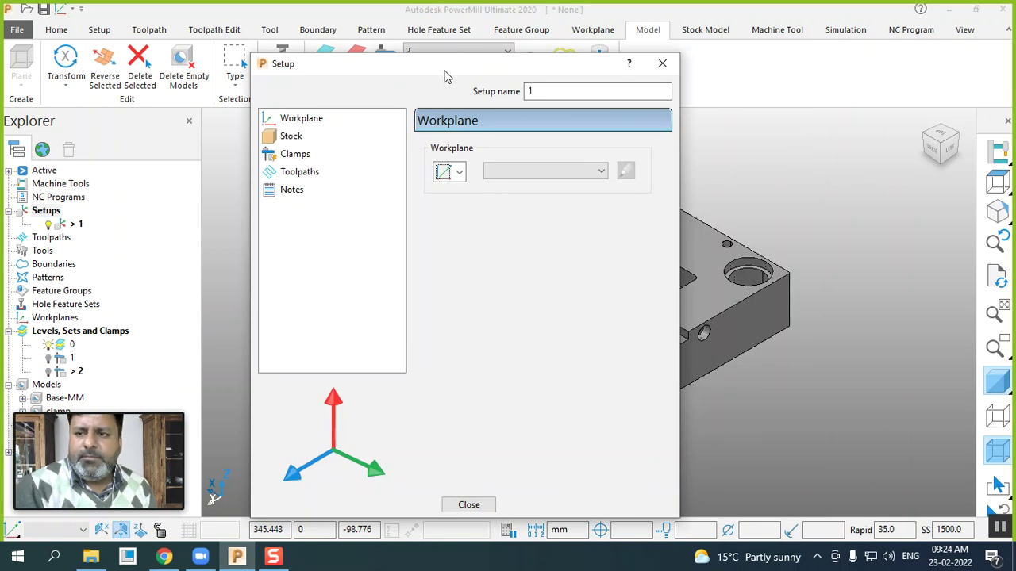
pyautogui.moveTo(444, 75); pyautogui.dragTo(217, 58)
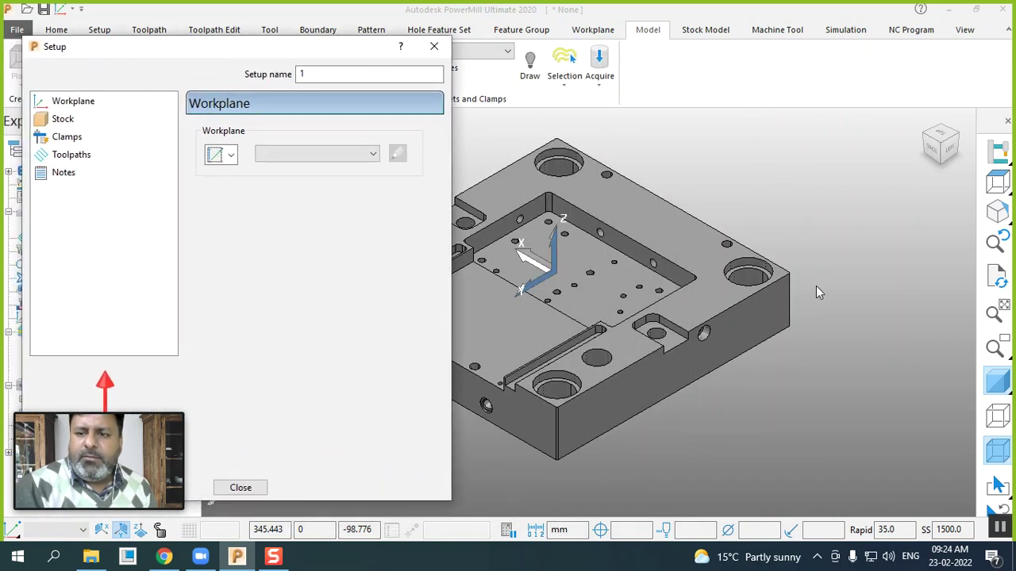
pyautogui.scroll(-2, 816, 286)
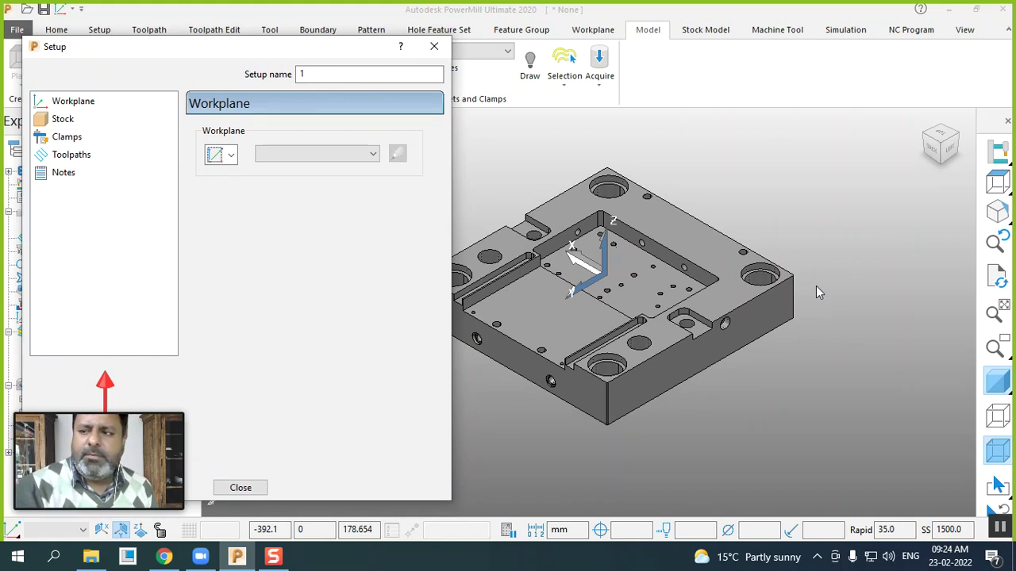
pyautogui.moveTo(988, 219)
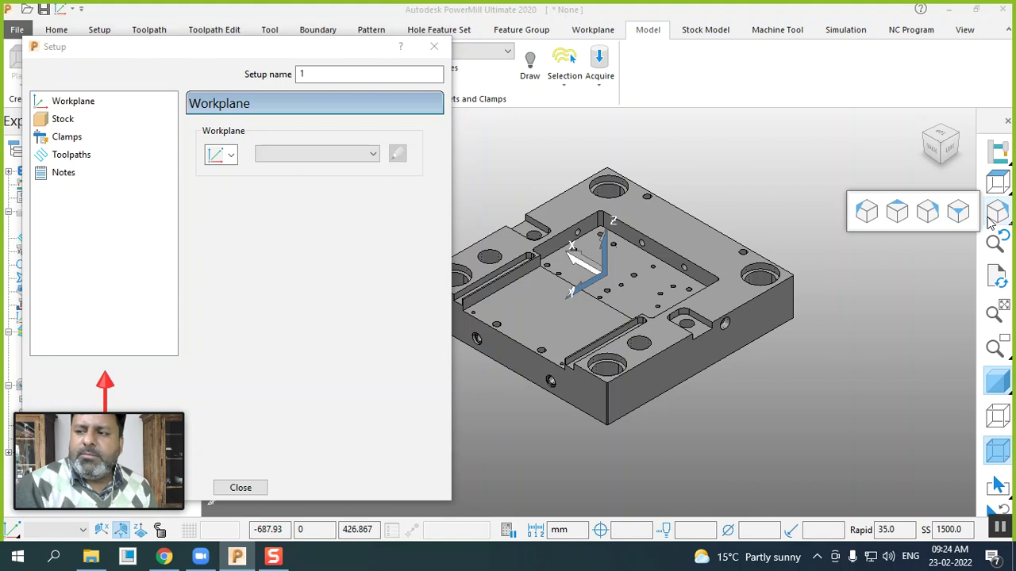
pyautogui.scroll(-3, 832, 337)
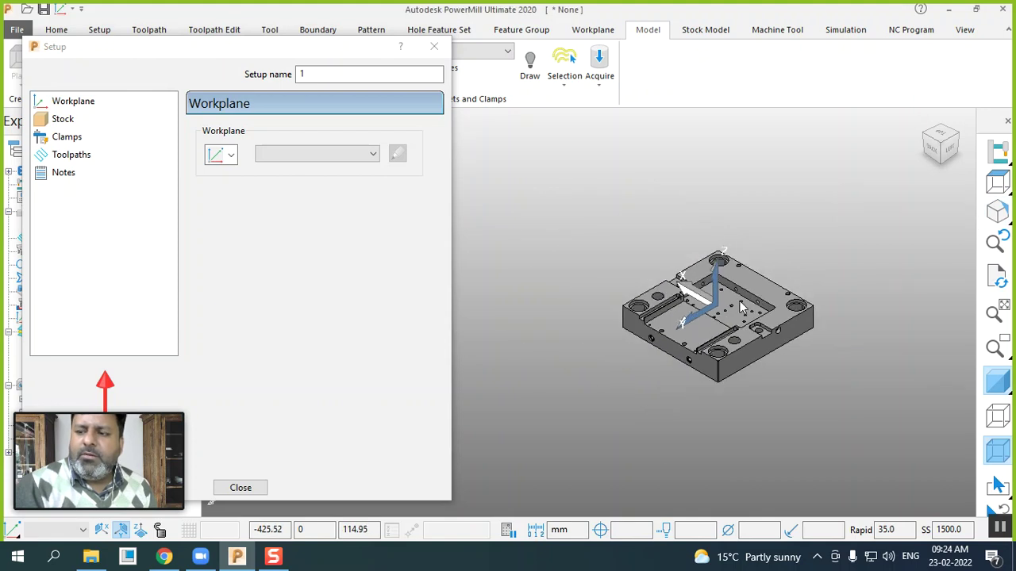
pyautogui.scroll(2, 741, 308)
pyautogui.scroll(2, 533, 327)
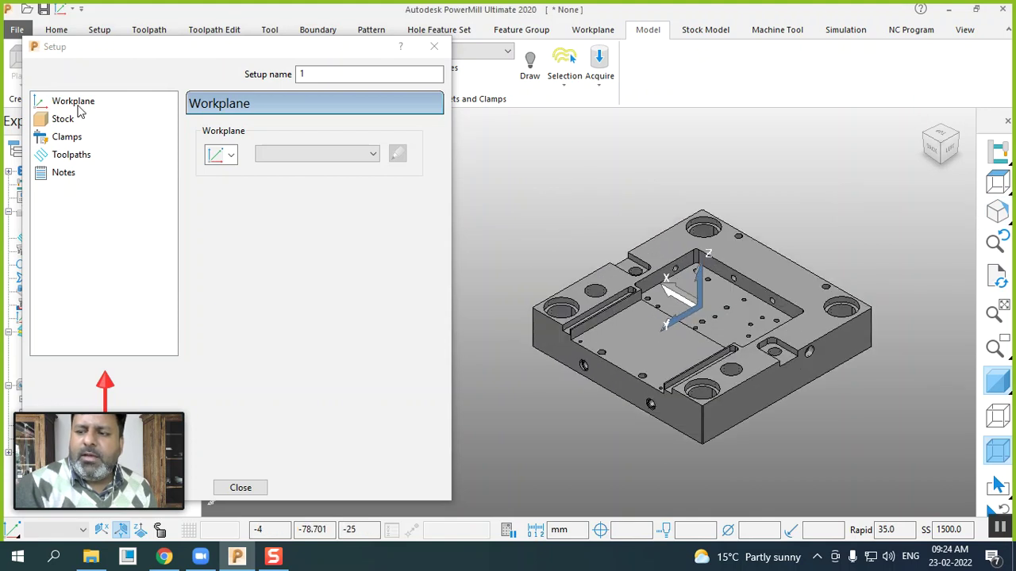
# - Review the workplane choices available for setup 1 without changing the workplane
pyautogui.click(78, 106)
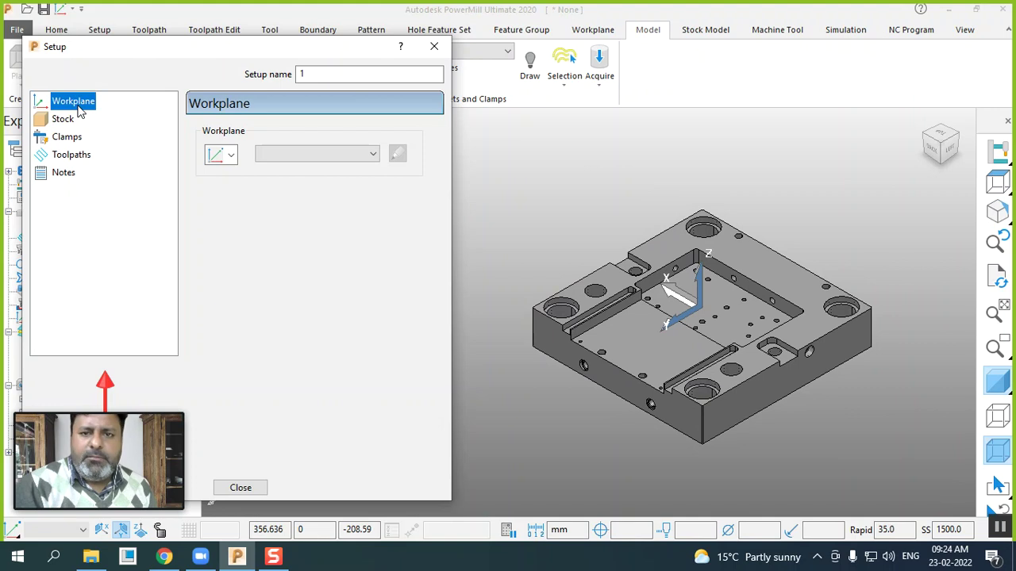
pyautogui.click(230, 154)
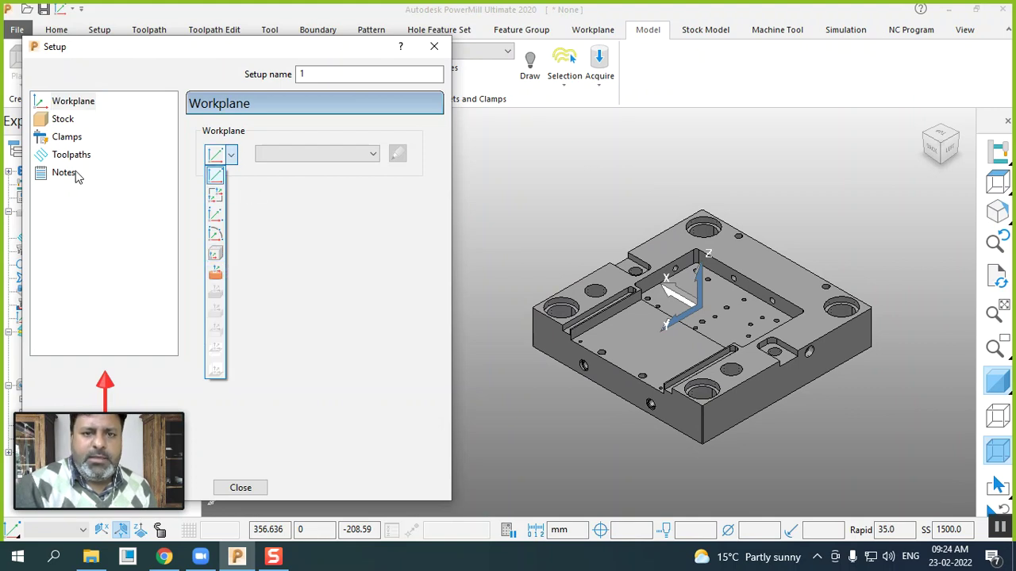
pyautogui.click(94, 208)
# - Calculate a box stock from the model for setup 1 and lock its minimum and maximum Z limits
pyautogui.click(79, 121)
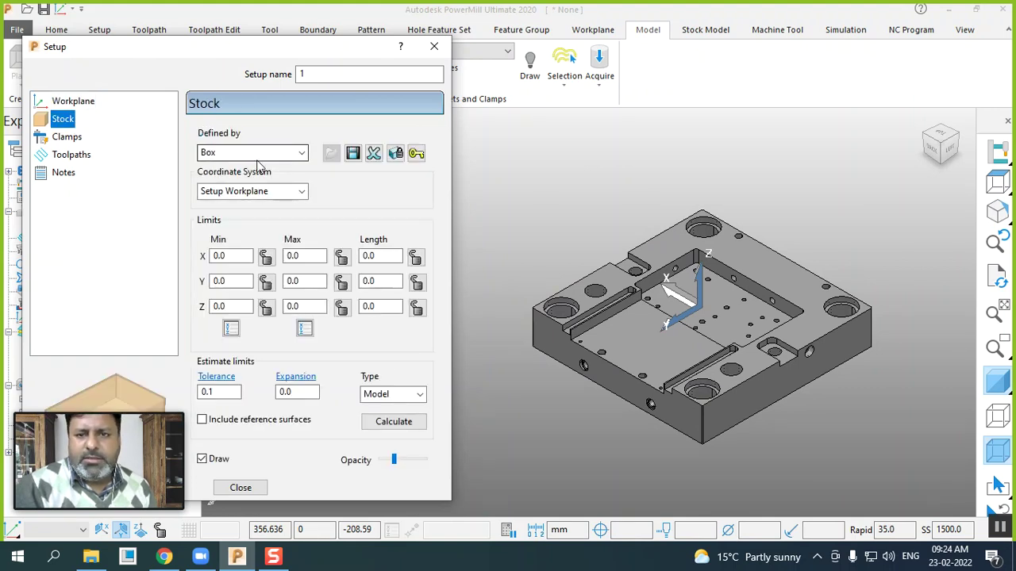
pyautogui.click(405, 423)
pyautogui.click(266, 307)
pyautogui.click(342, 307)
# - Set the stock expansion for setup 1 to 10 and recalculate the box from the model
pyautogui.doubleClick(295, 392)
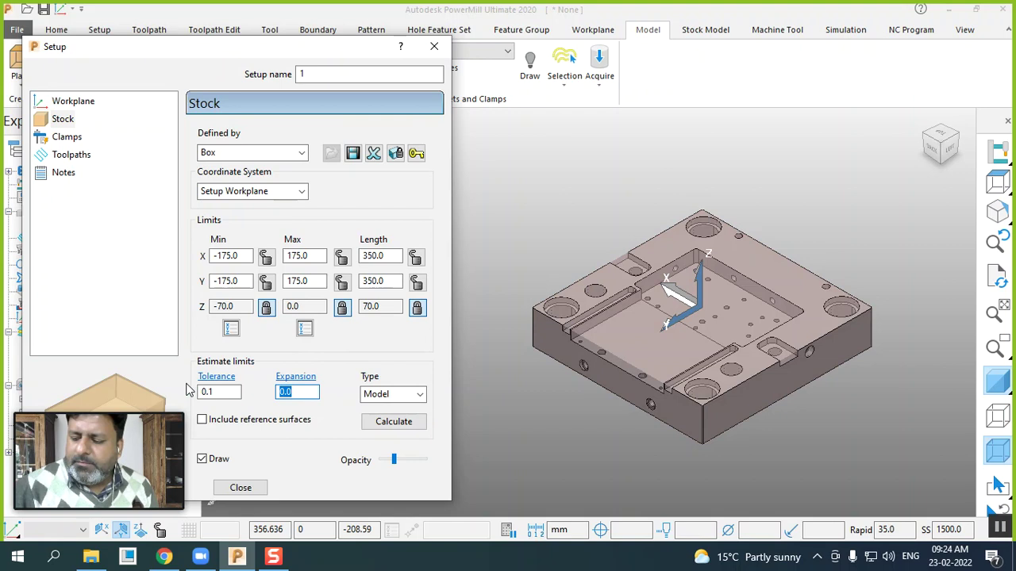
pyautogui.write('10')
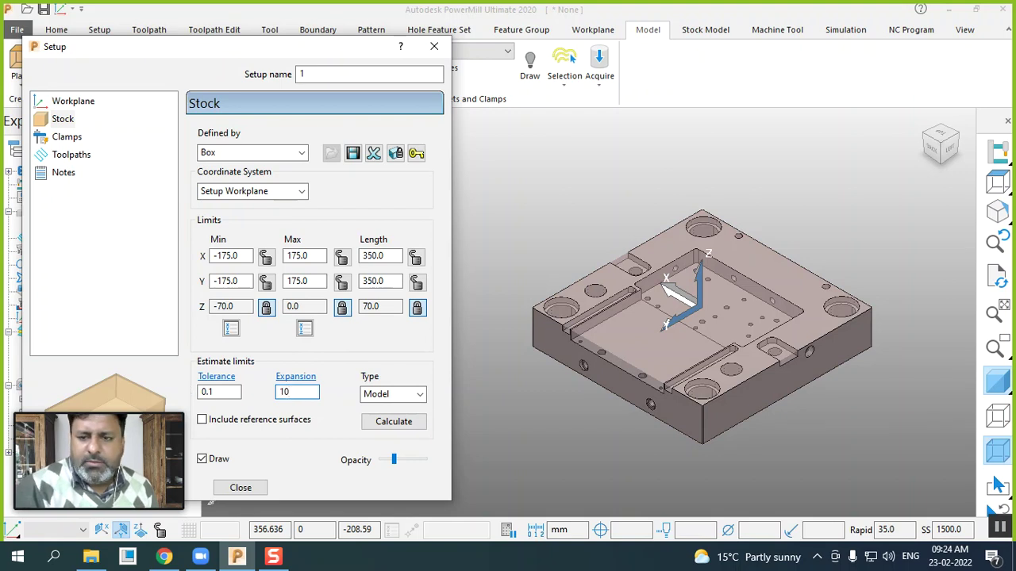
pyautogui.click(403, 423)
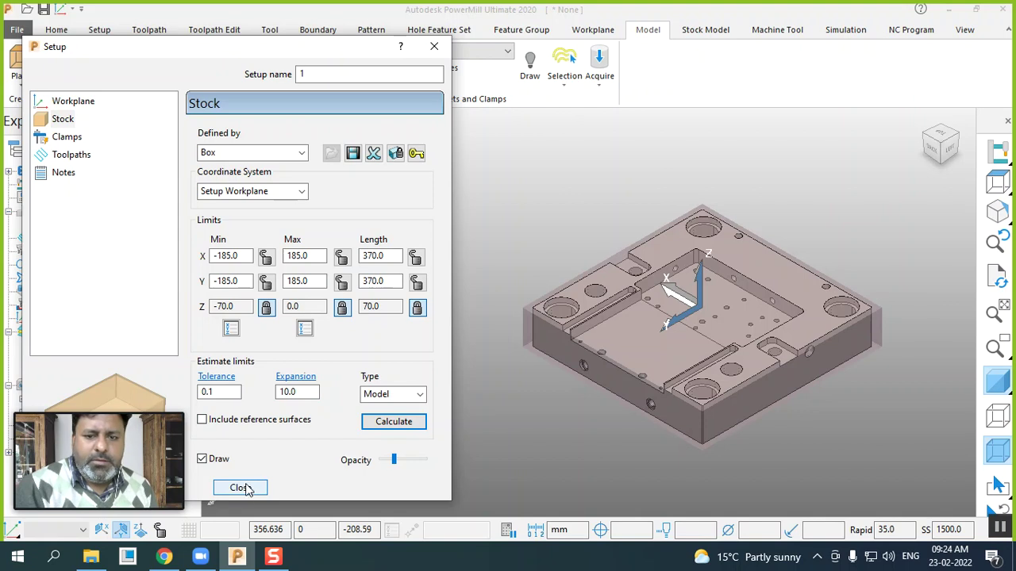
# - Create a workplane from the stock's reference points, at the centre of its upper face, and use it for setup 1
pyautogui.click(60, 107)
pyautogui.click(231, 154)
pyautogui.click(219, 312)
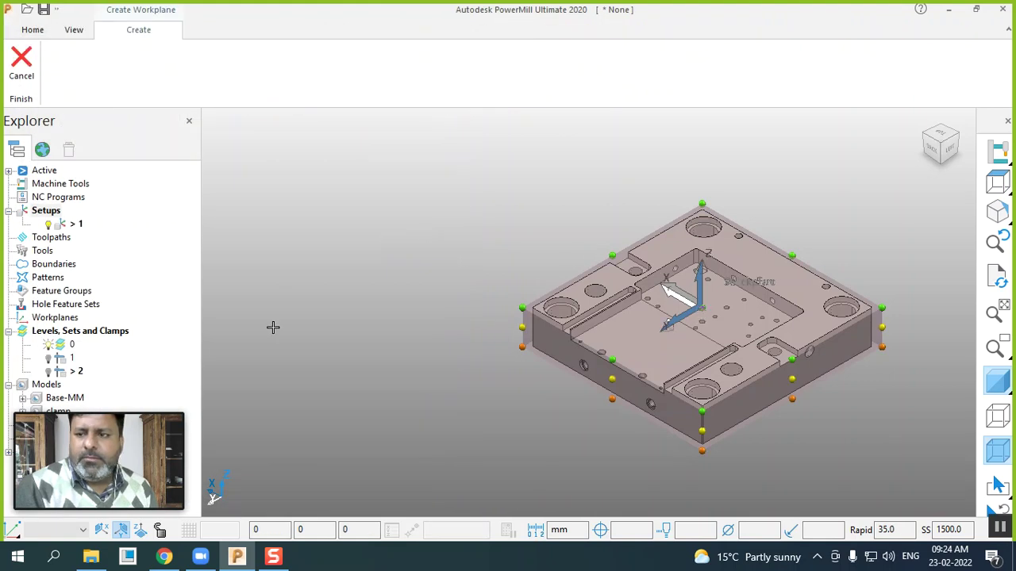
pyautogui.click(22, 63)
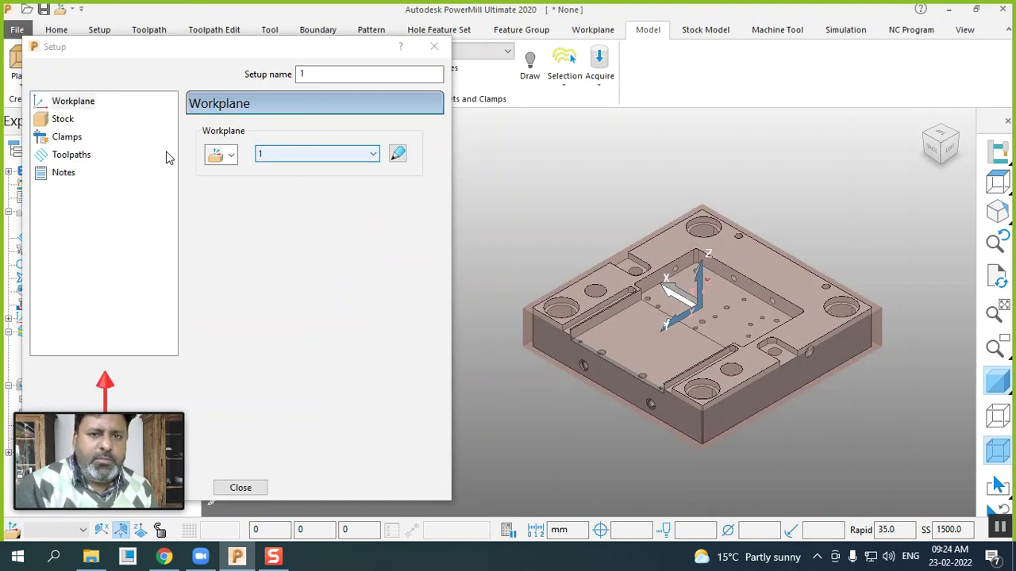
# - Open the clamp settings of setup 1, try clamp 1, and select only clamp 2 for use
pyautogui.click(69, 140)
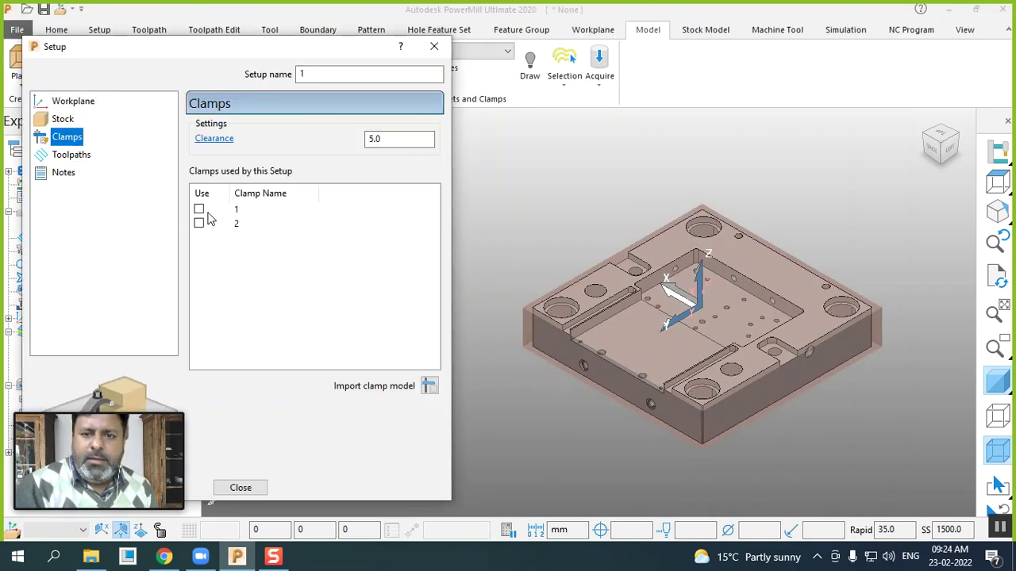
pyautogui.moveTo(231, 55); pyautogui.dragTo(331, 52)
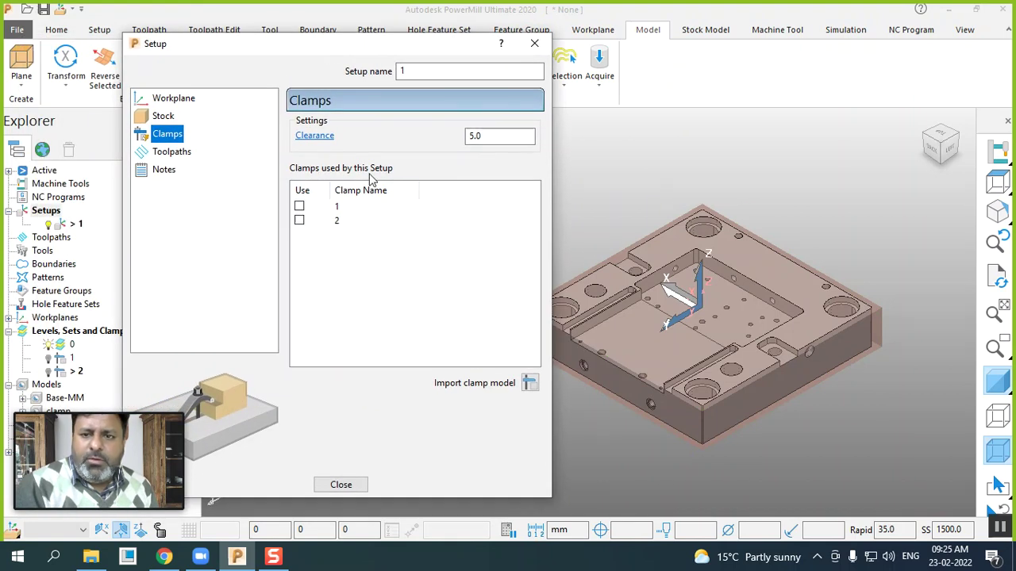
pyautogui.click(299, 207)
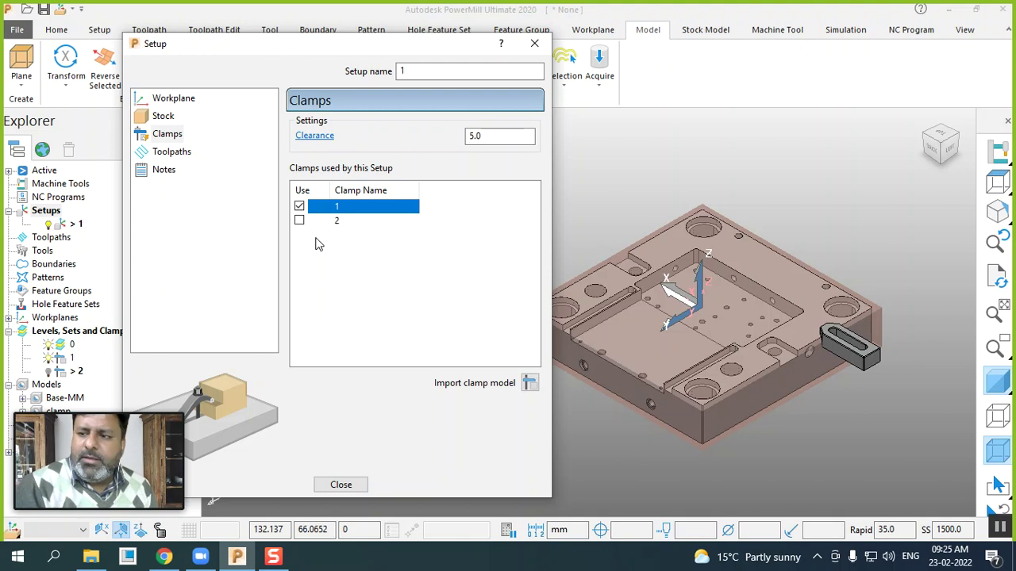
pyautogui.click(299, 221)
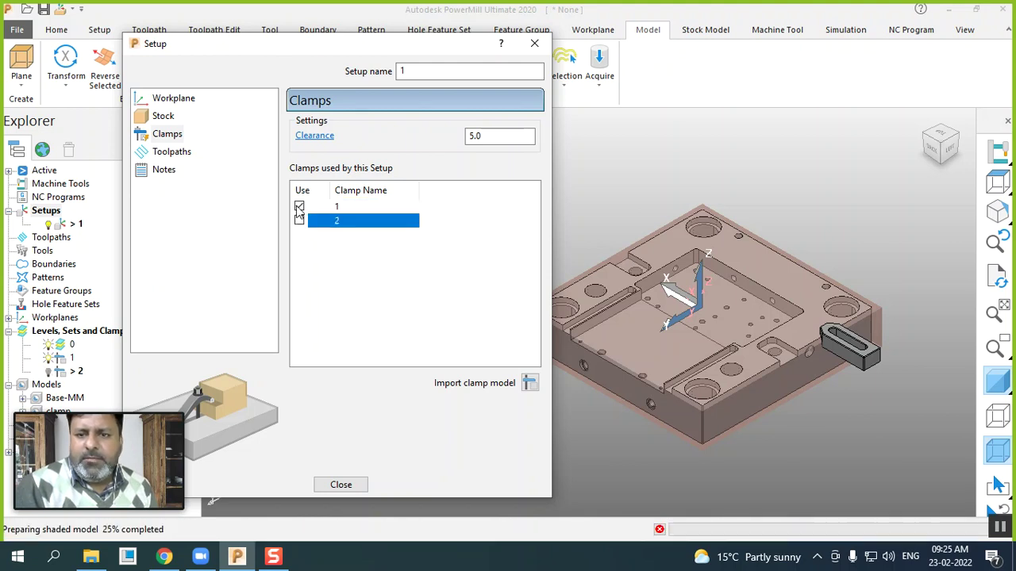
pyautogui.click(299, 207)
pyautogui.click(299, 221)
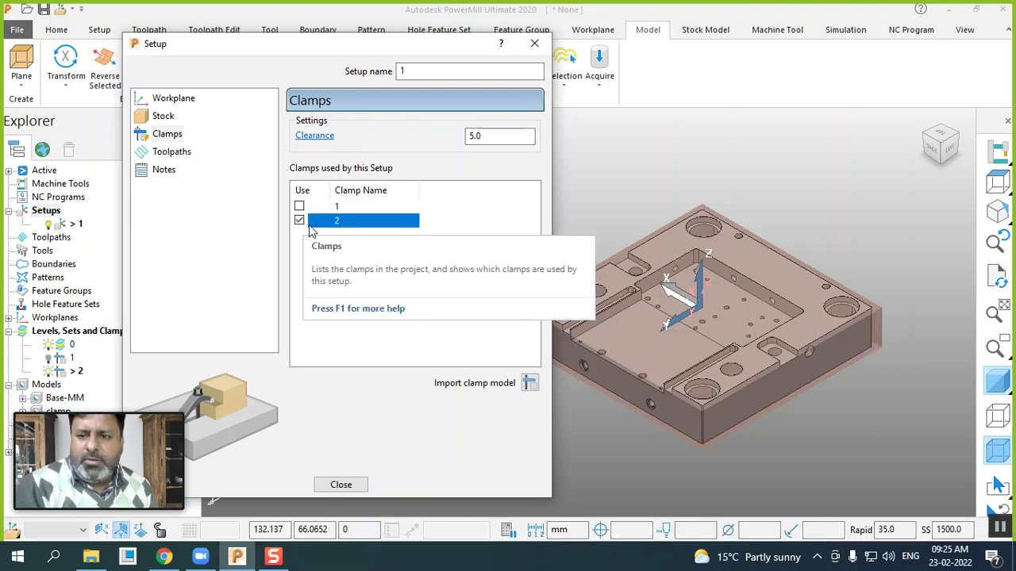
# - Import clamp.SLDPRT from Downloads as a clamp model for setup 1 and dismiss the translation report
pyautogui.click(529, 385)
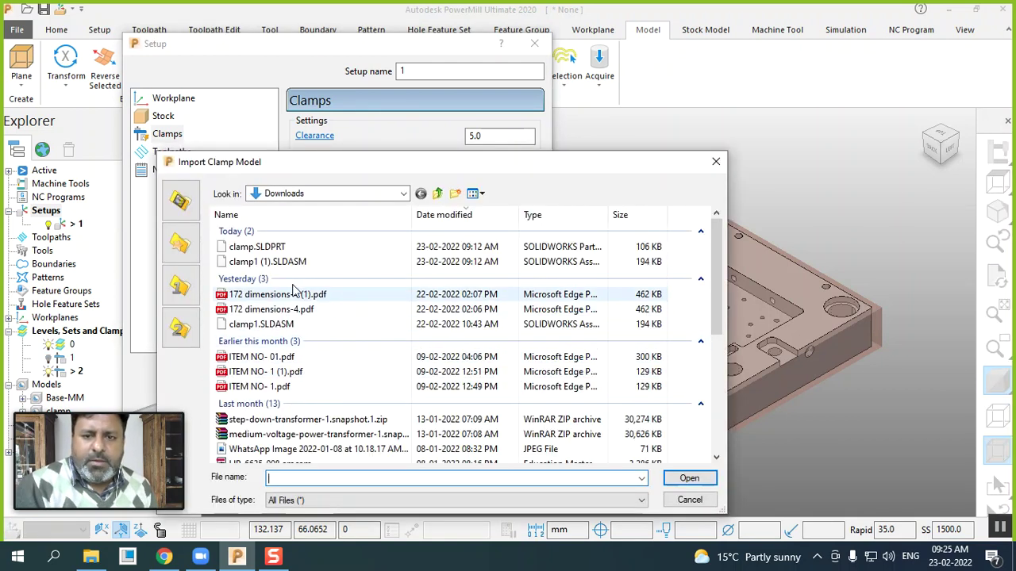
pyautogui.click(258, 249)
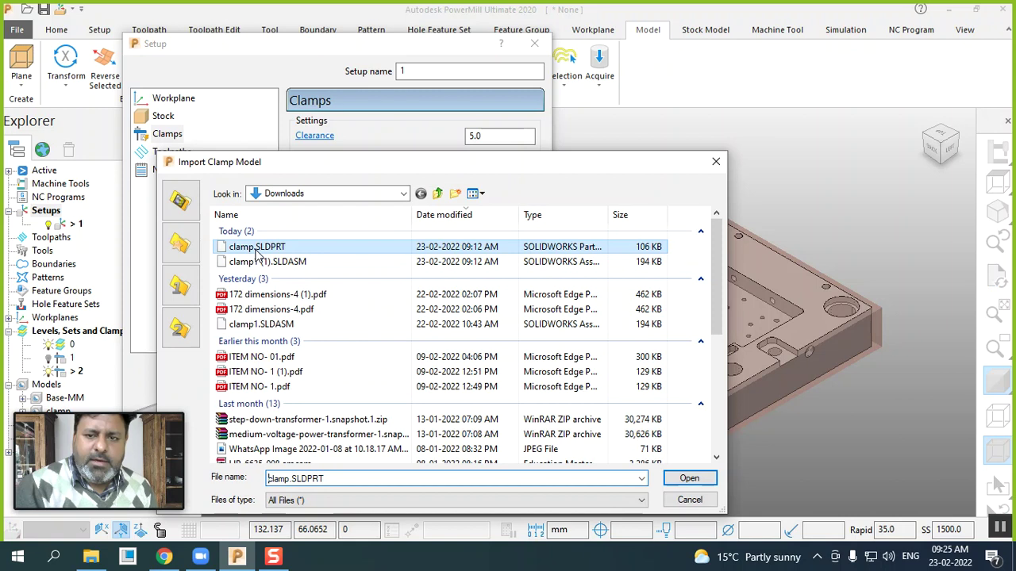
pyautogui.click(687, 478)
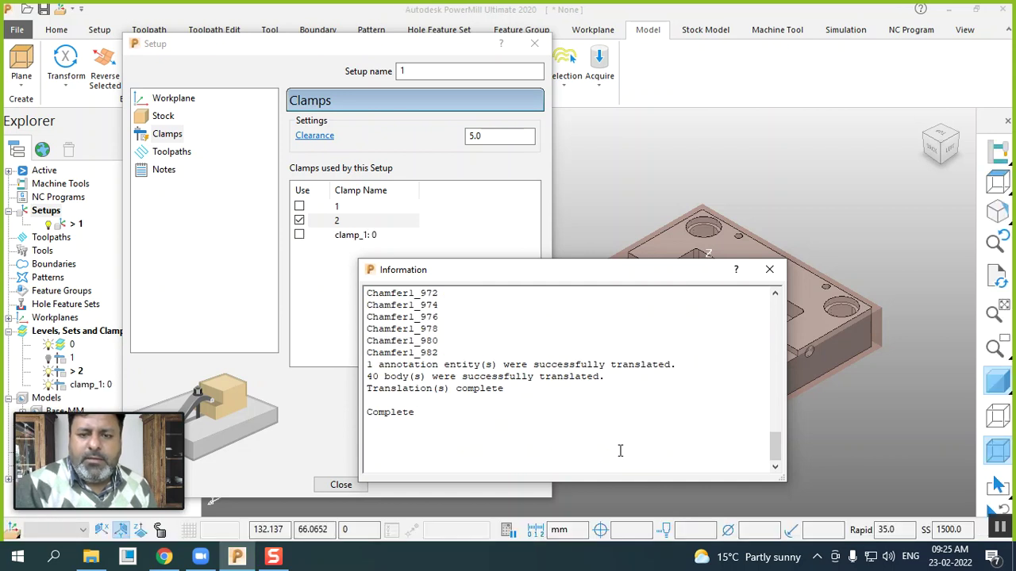
pyautogui.click(769, 270)
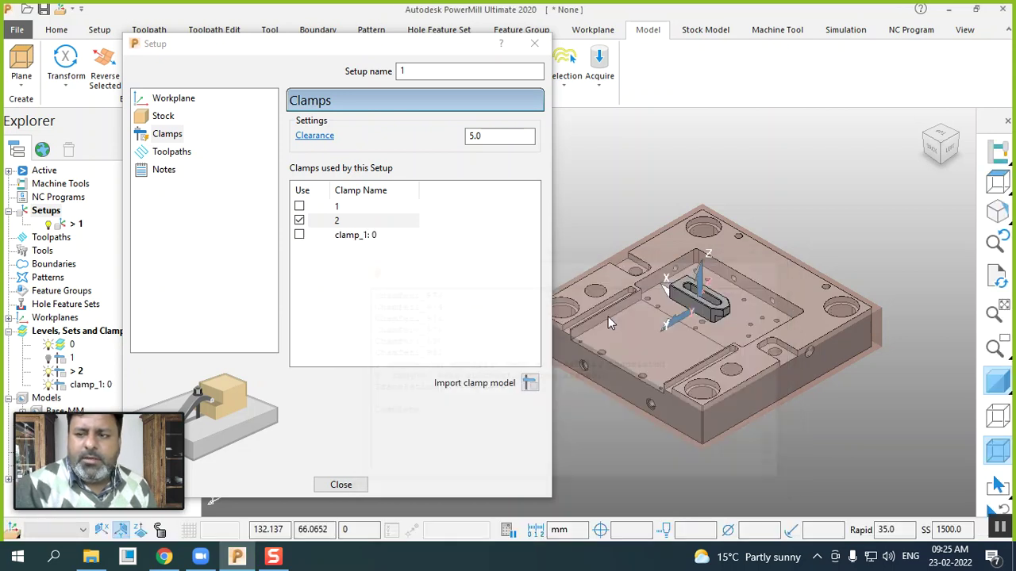
# - Deselect clamp 2, select the imported clamp_1: 0 and clamp 1 for use in setup 1, and close the setup
pyautogui.click(299, 220)
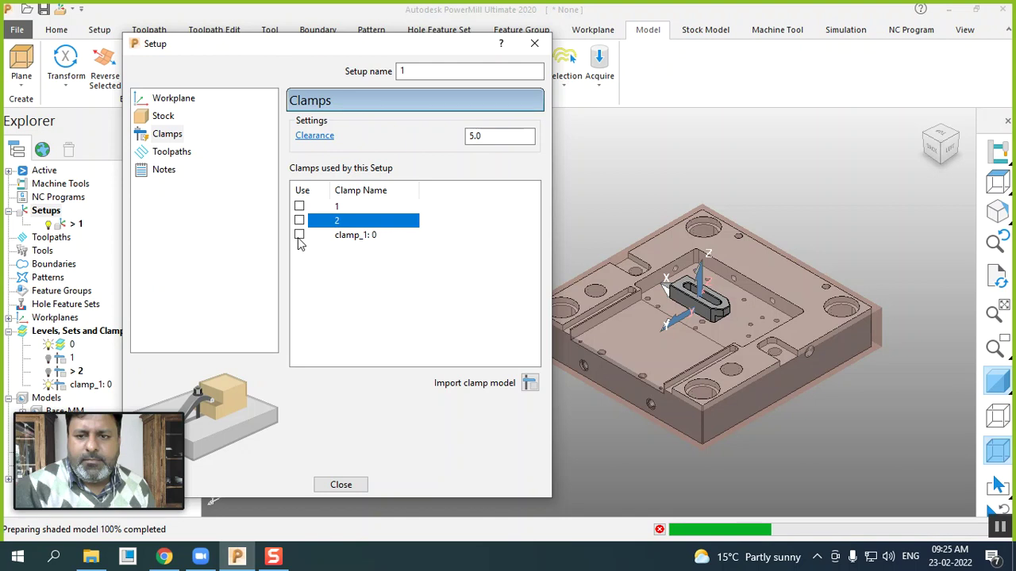
pyautogui.click(299, 235)
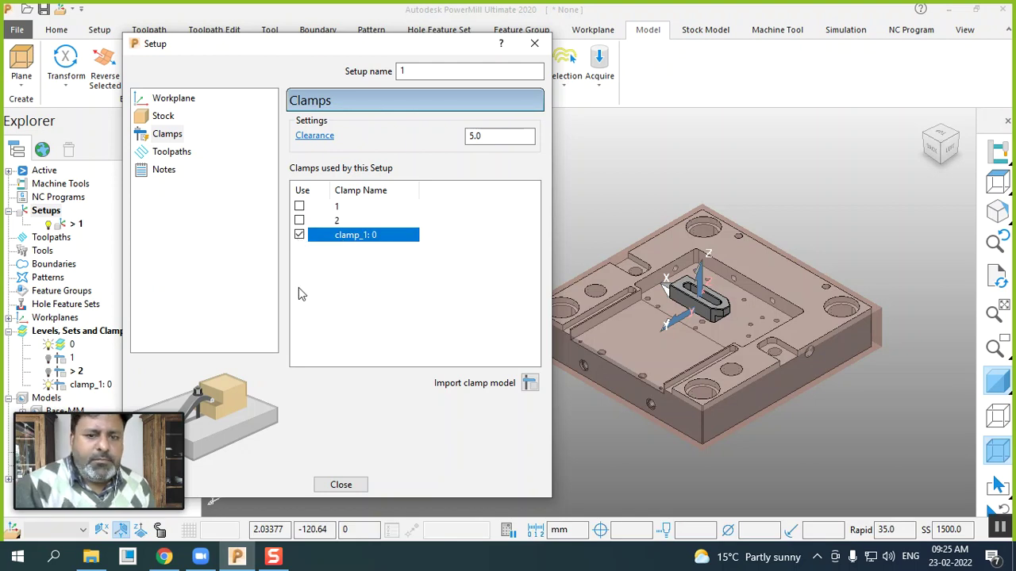
pyautogui.click(89, 385)
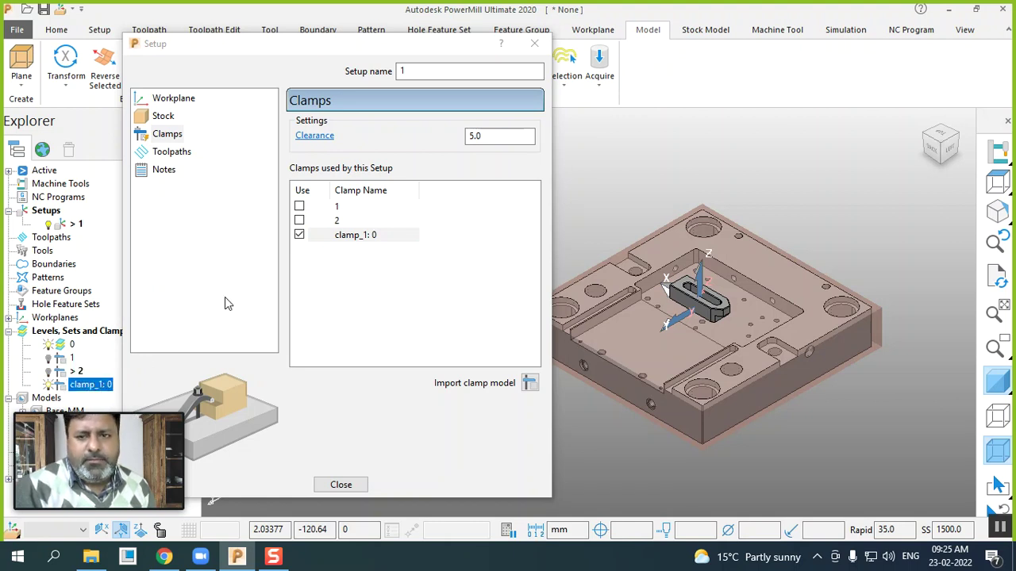
pyautogui.click(311, 235)
pyautogui.click(299, 208)
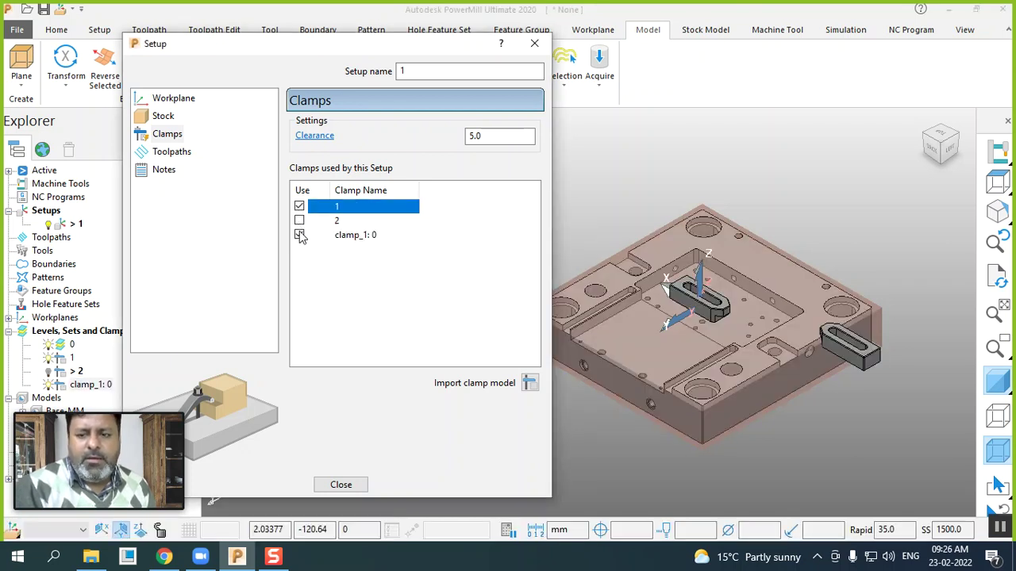
pyautogui.click(175, 153)
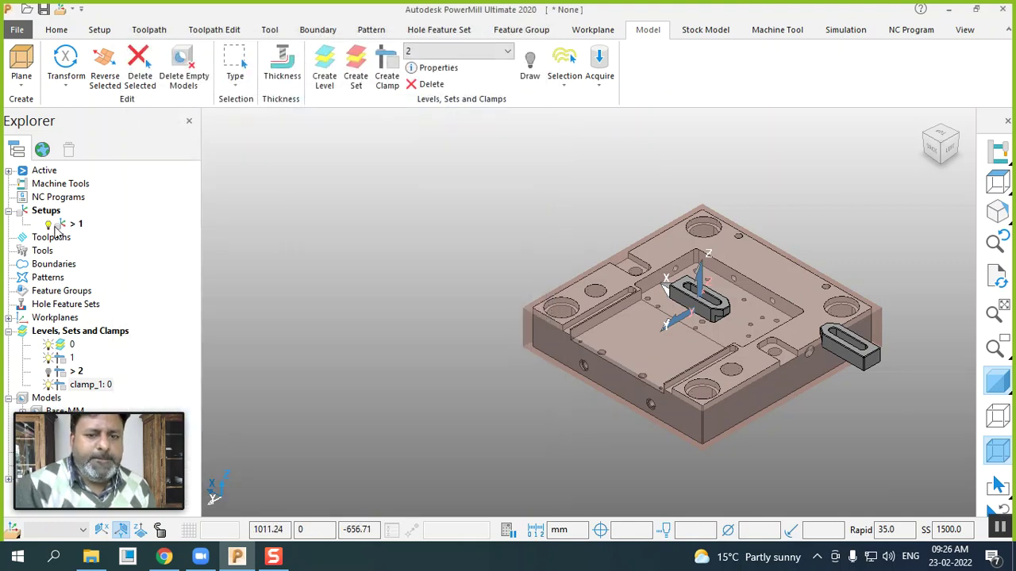
# - Activate the imported clamp entry clamp_1: 0
pyautogui.moveTo(151, 415); pyautogui.dragTo(345, 415)
pyautogui.click(82, 384)
pyautogui.rightClick(89, 386)
pyautogui.click(158, 151)
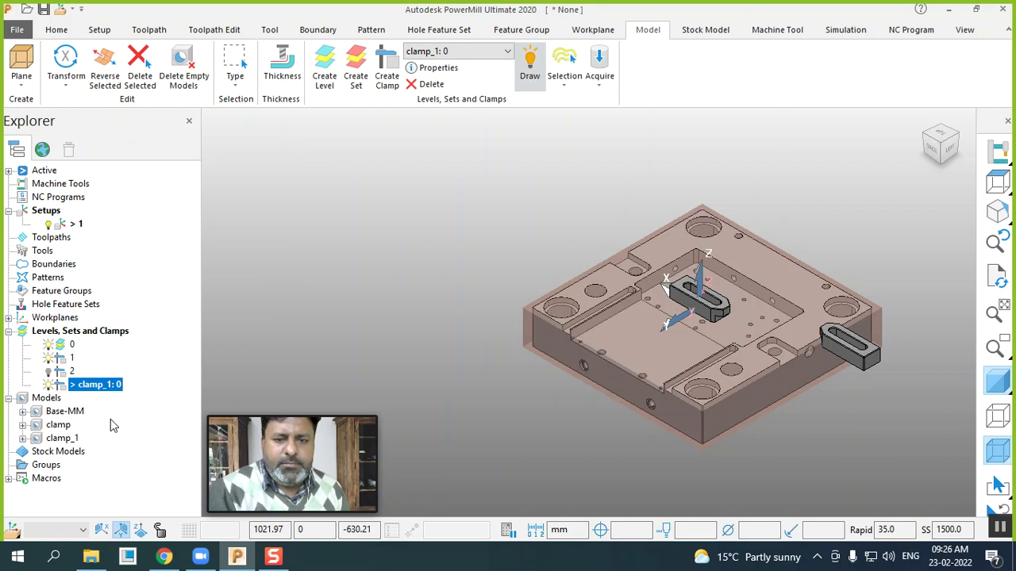
# - Transform the clamp_1 model with a distance of 10, moving it repeatedly along positive X towards the outer edge of the base plate
pyautogui.click(60, 440)
pyautogui.rightClick(61, 441)
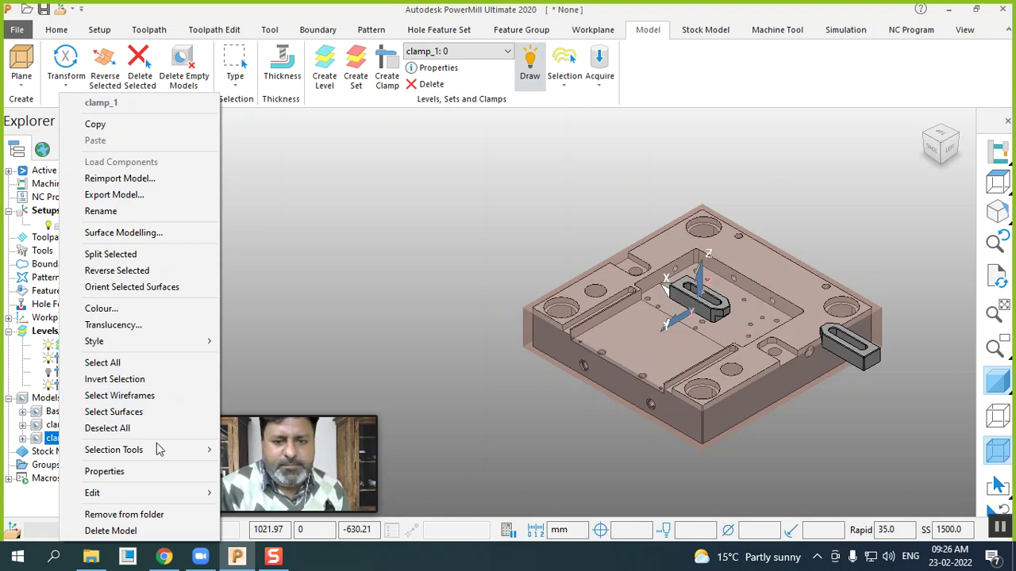
pyautogui.moveTo(162, 496)
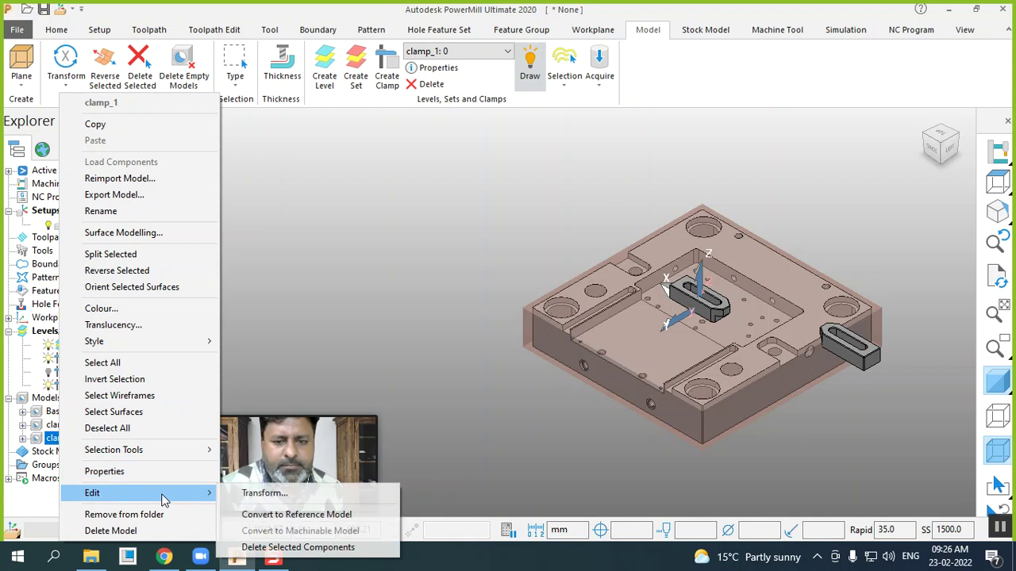
pyautogui.click(264, 494)
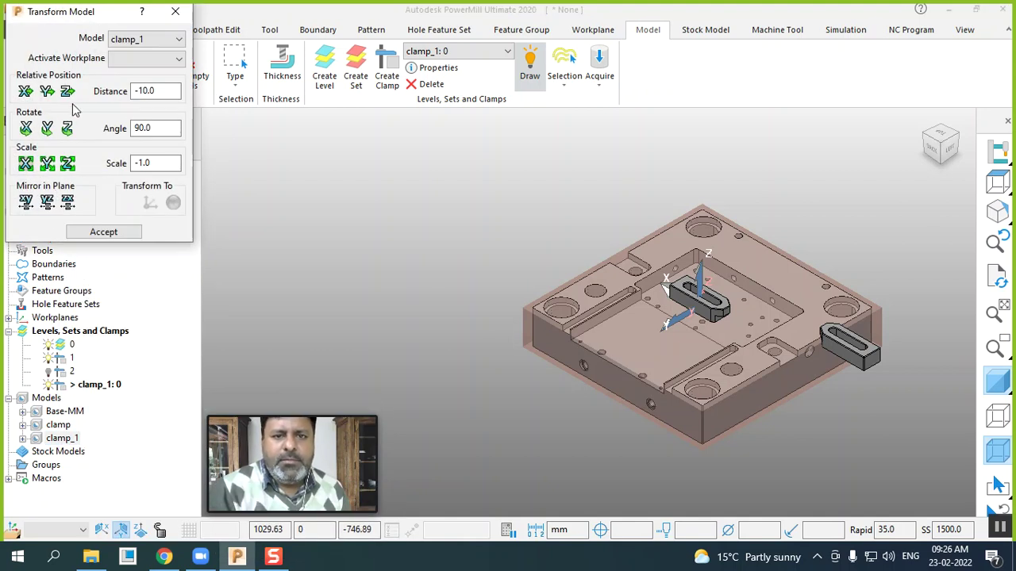
pyautogui.click(134, 91)
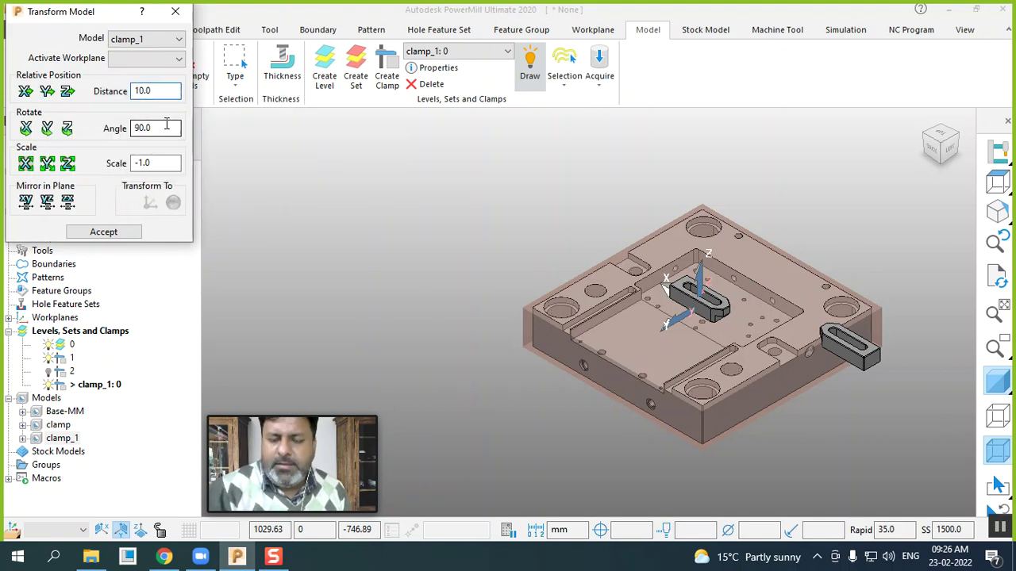
pyautogui.click(25, 91)
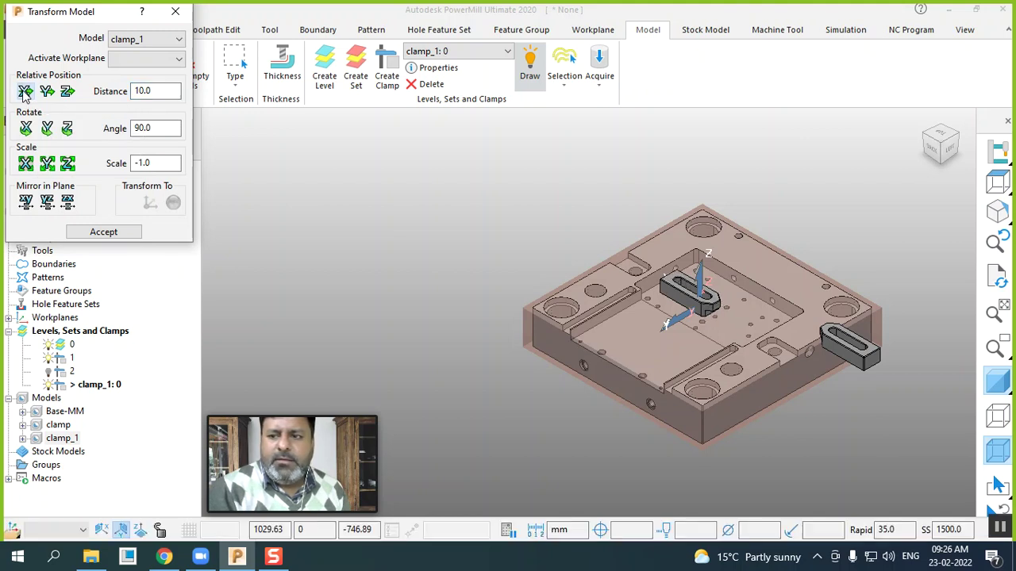
pyautogui.click(26, 91)
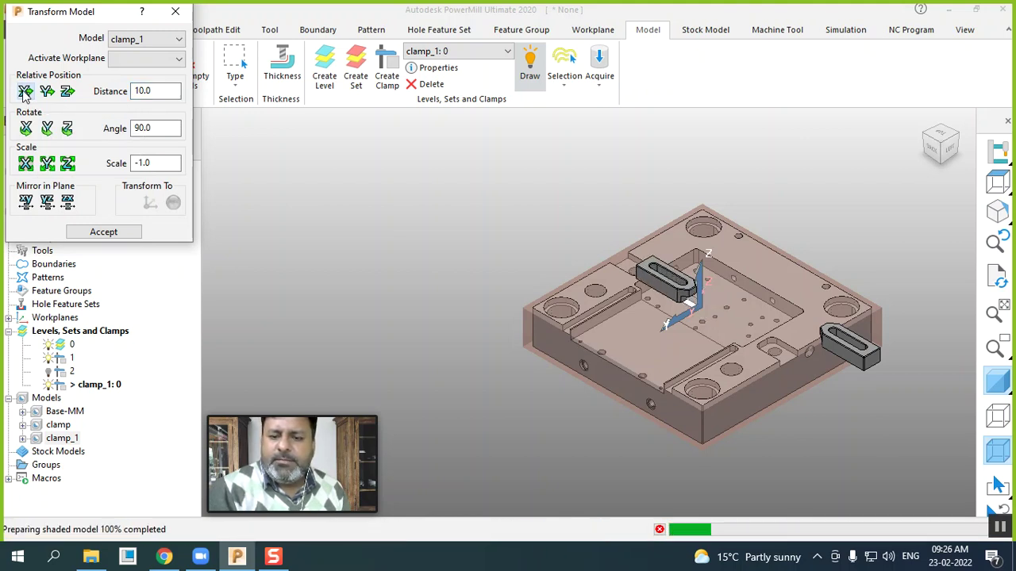
pyautogui.click(25, 91)
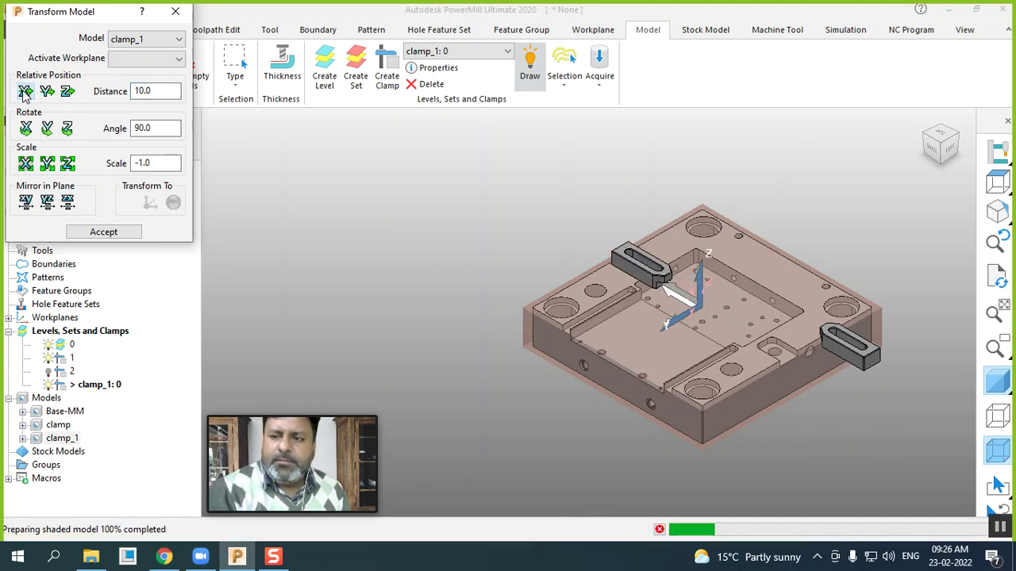
pyautogui.click(26, 91)
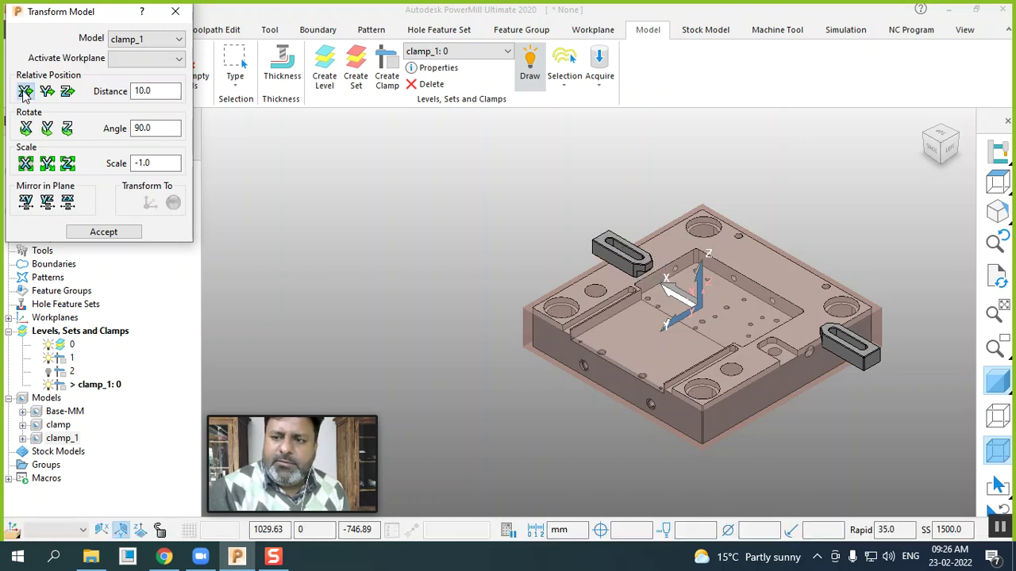
pyautogui.click(25, 91)
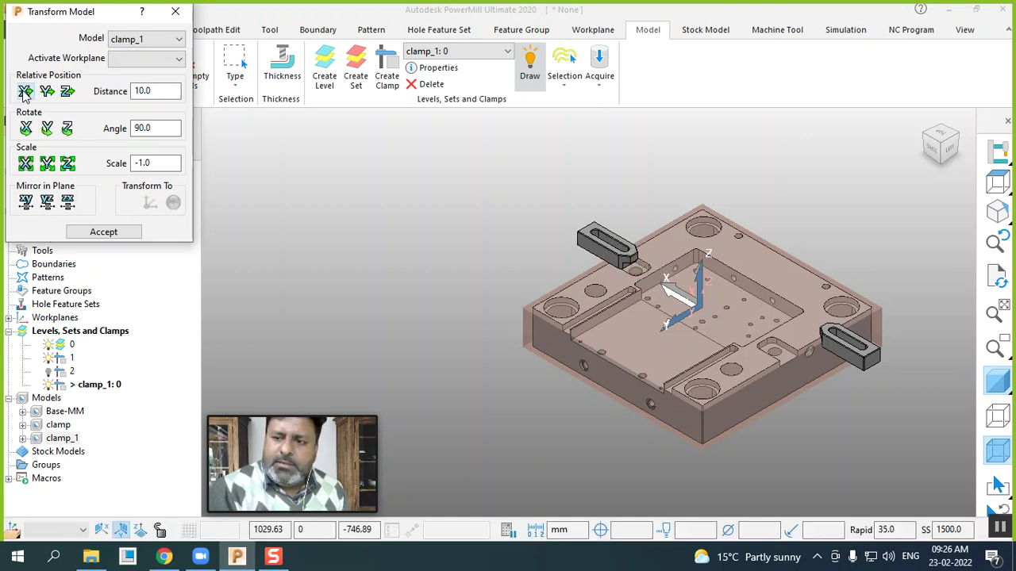
pyautogui.click(25, 92)
pyautogui.click(26, 91)
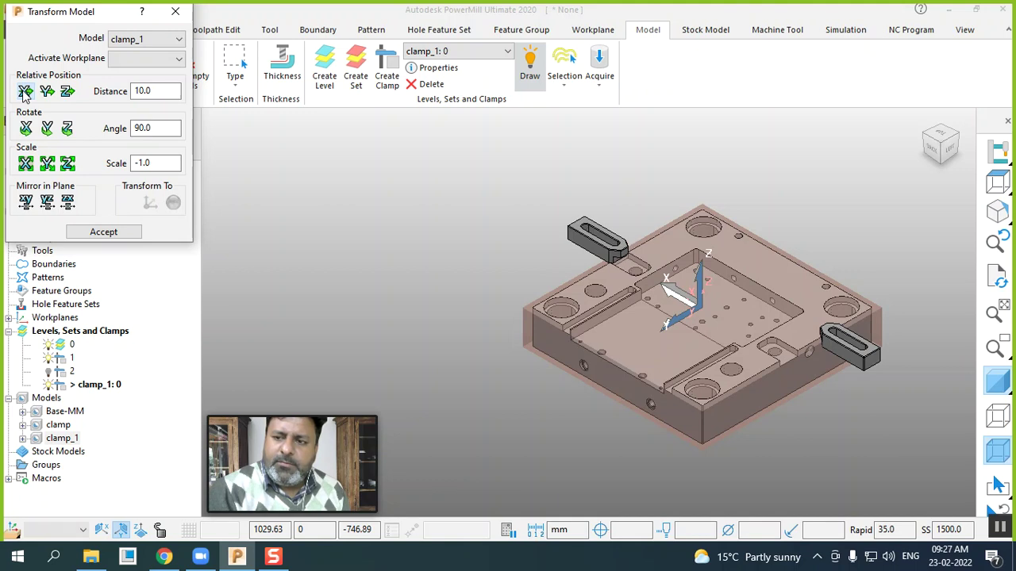
pyautogui.click(26, 91)
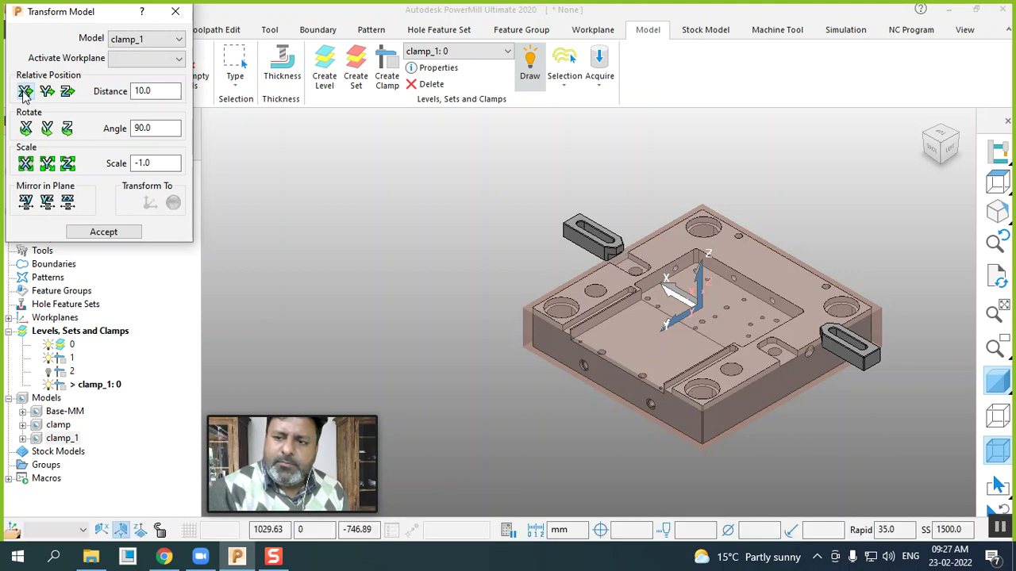
pyautogui.click(25, 92)
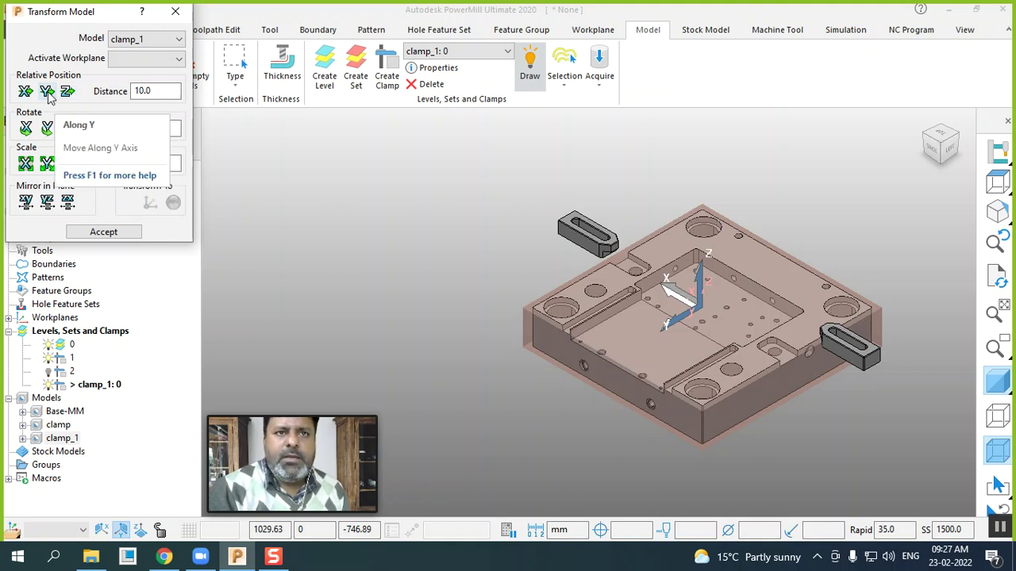
# - Move clamp_1 along Y by 10 twice, and reverse the distance to -10 to shift it back repeatedly along Y
pyautogui.click(47, 92)
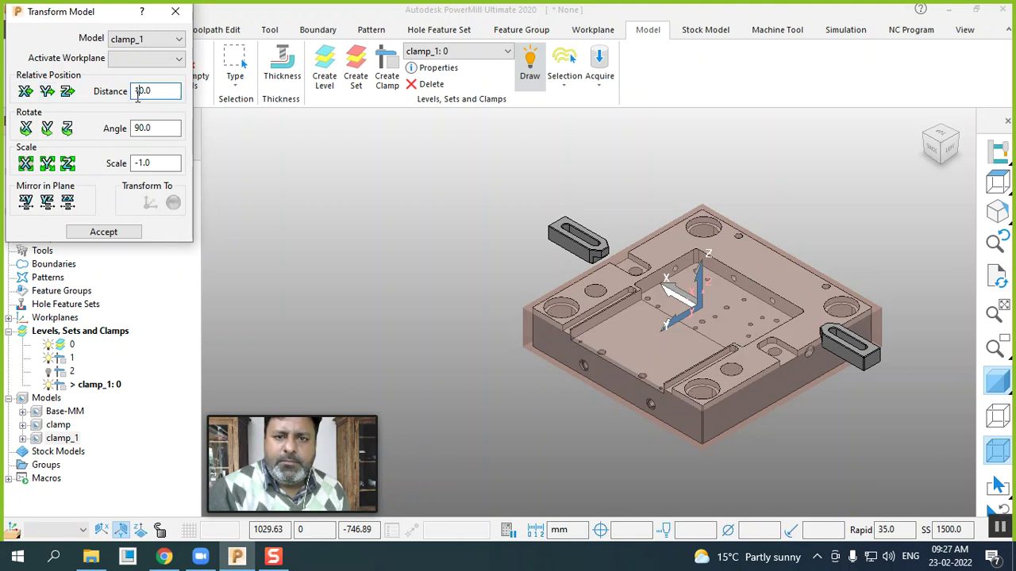
pyautogui.click(47, 92)
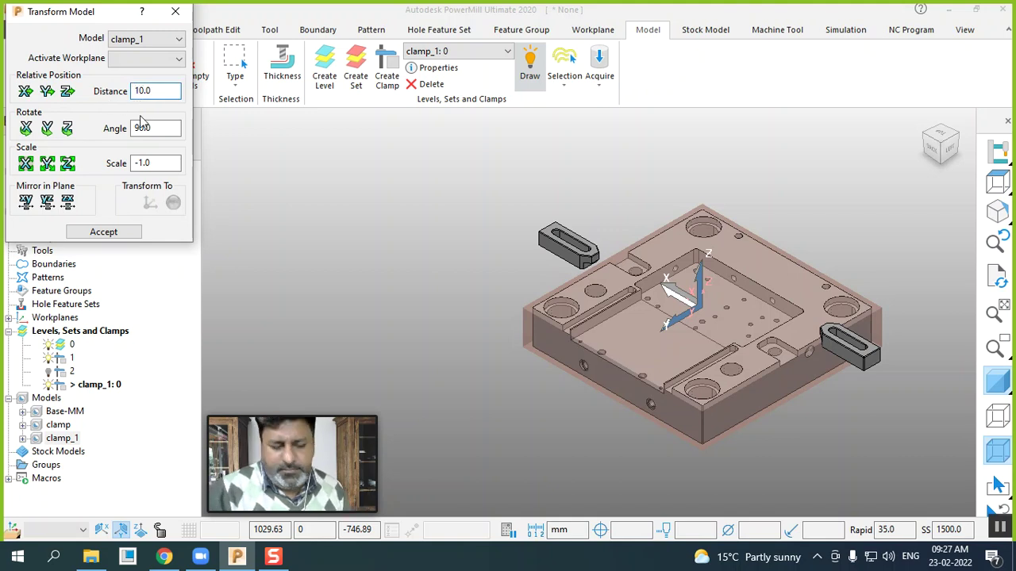
pyautogui.write('-')
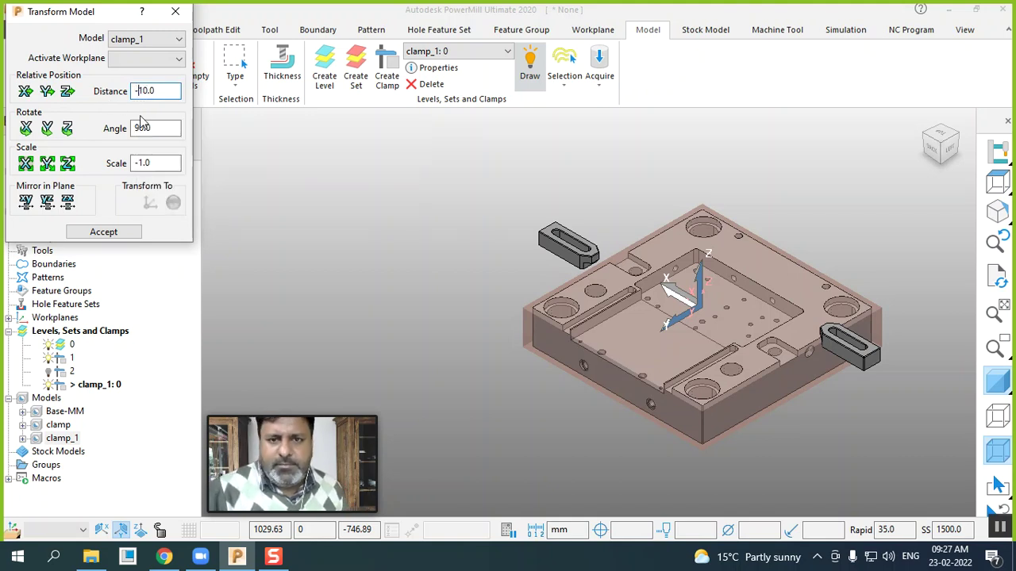
pyautogui.click(47, 92)
pyautogui.click(47, 92)
pyautogui.click(47, 92)
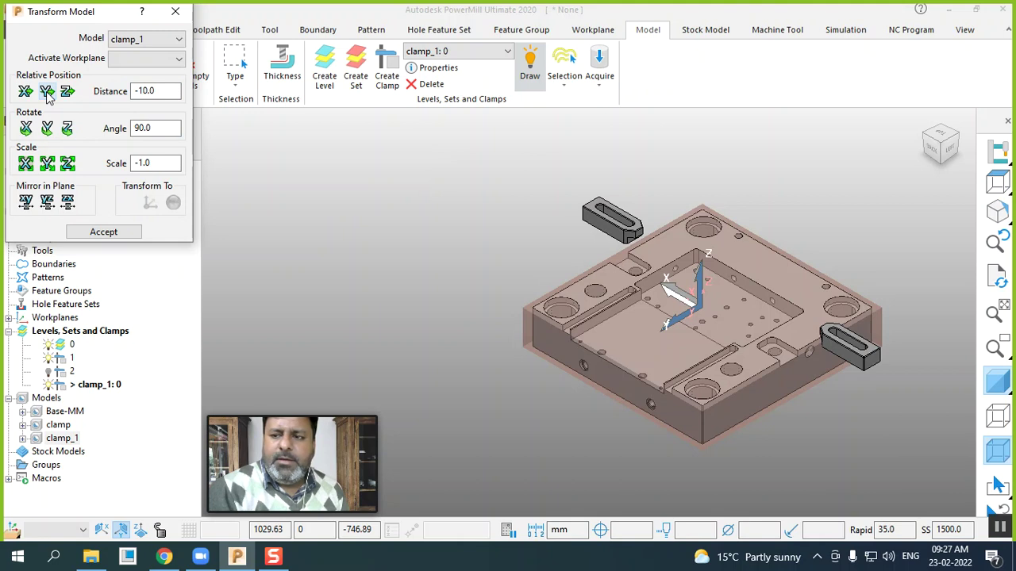
pyautogui.click(47, 92)
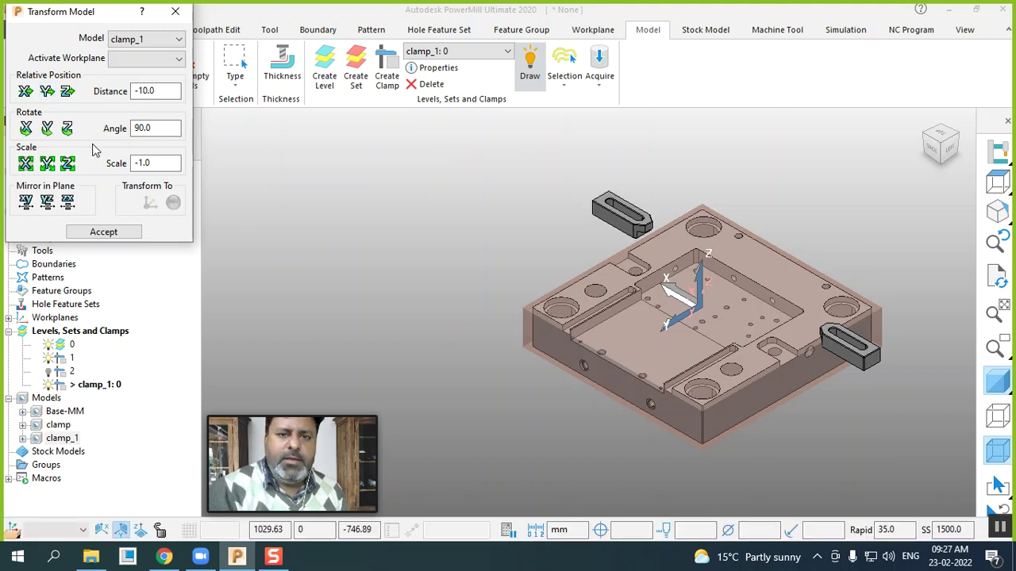
# - Move clamp_1 by -10 along Z and accept the model transform
pyautogui.click(67, 92)
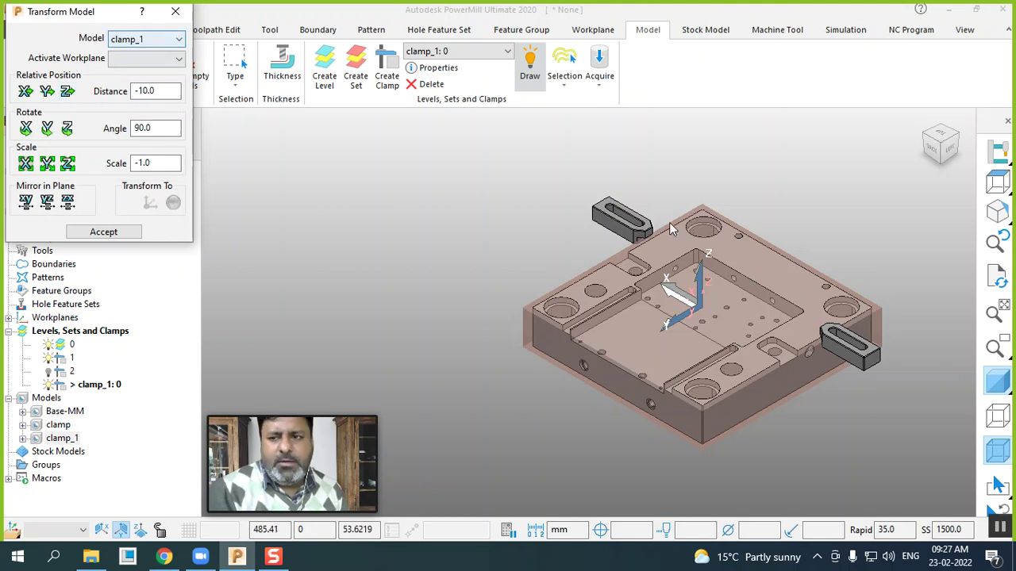
pyautogui.scroll(3, 672, 225)
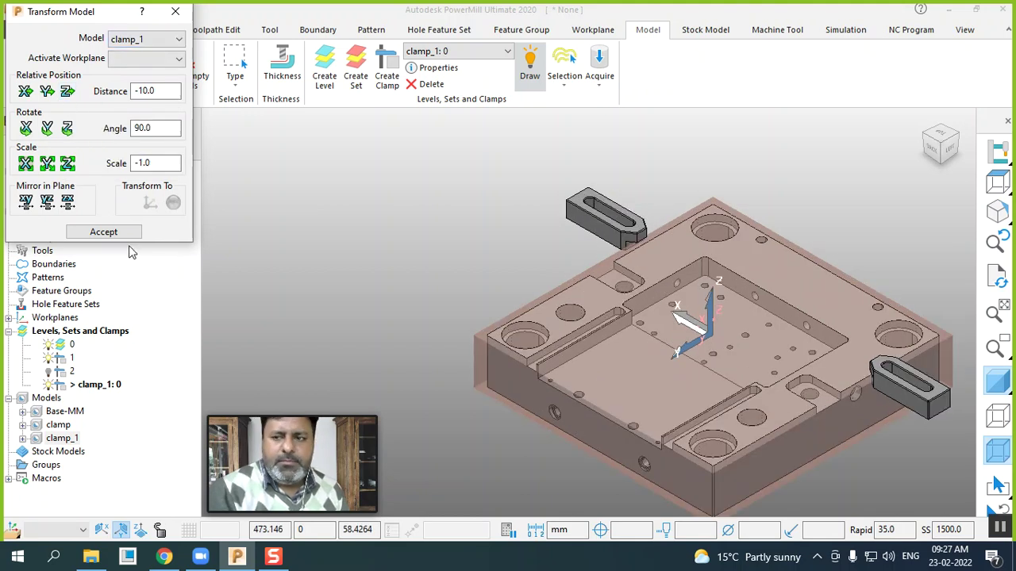
pyautogui.click(103, 233)
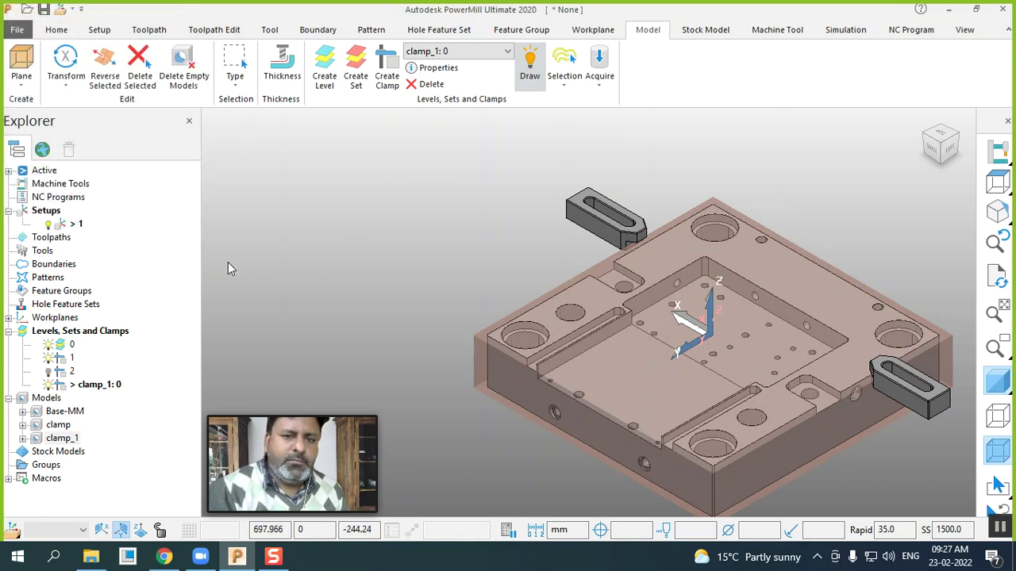
# - Delete clamp 2 and identify level 0, clamp 1 and clamp_1: 0 by switching each one's display off and on
pyautogui.rightClick(68, 376)
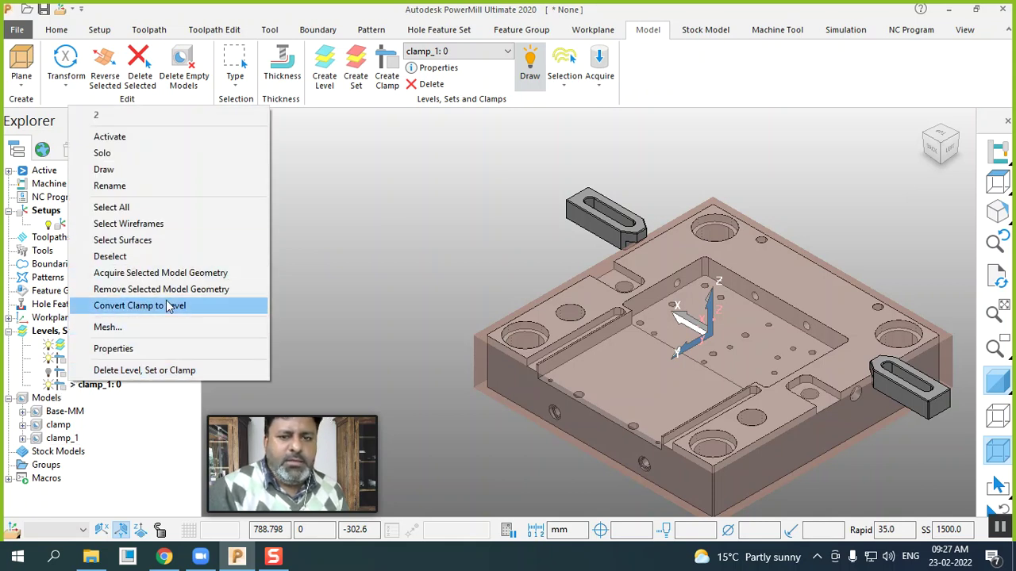
pyautogui.click(175, 370)
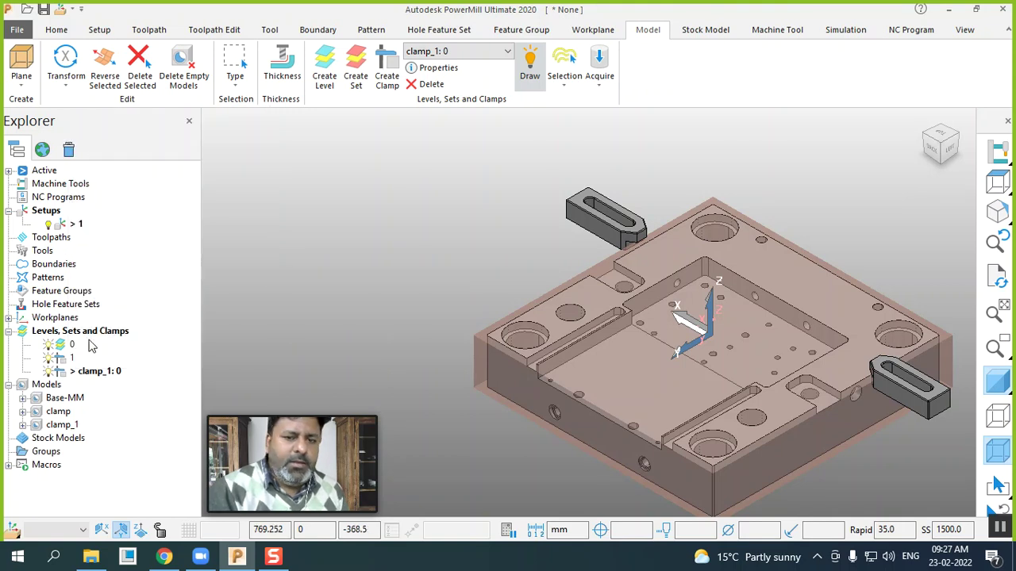
pyautogui.click(50, 346)
pyautogui.click(50, 346)
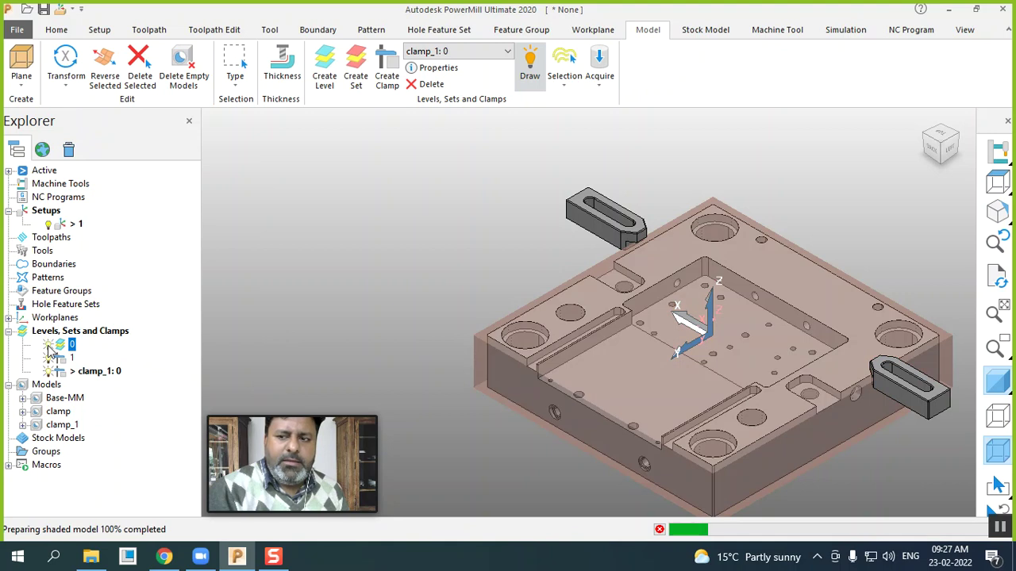
pyautogui.click(49, 359)
pyautogui.click(49, 359)
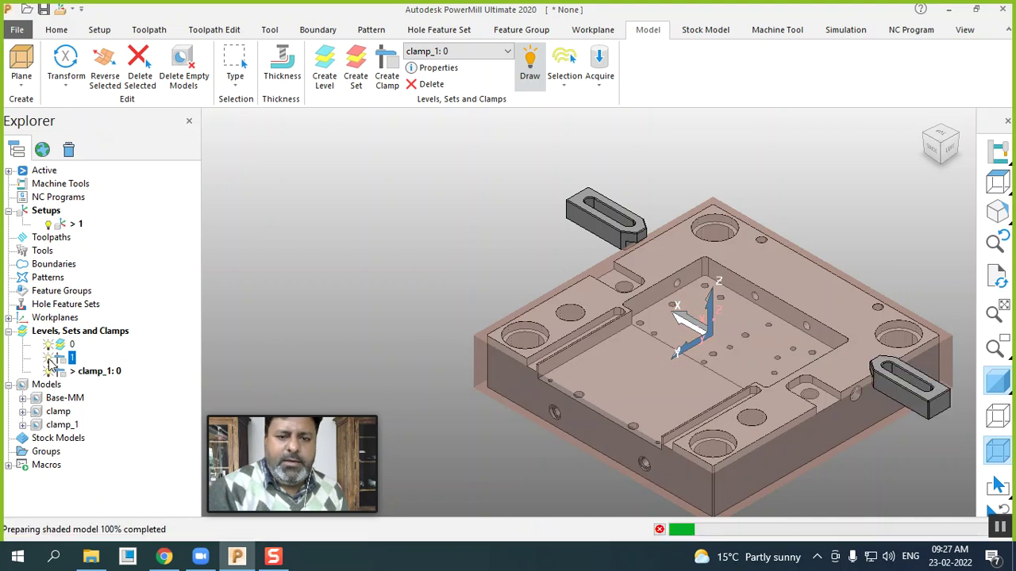
pyautogui.click(50, 372)
pyautogui.click(50, 372)
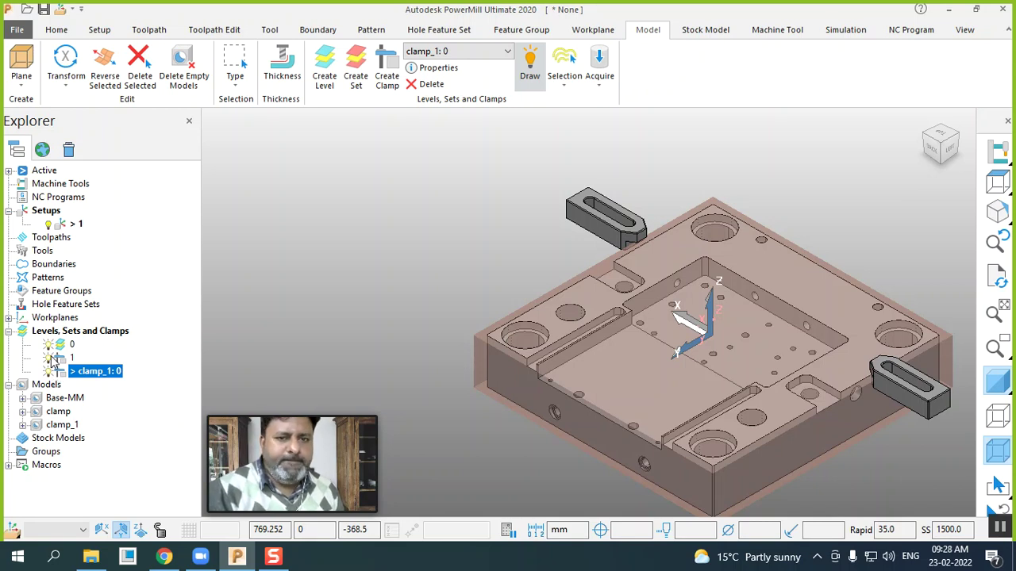
# - Check the clamps used by setup 1 in its settings and close the setup
pyautogui.rightClick(64, 224)
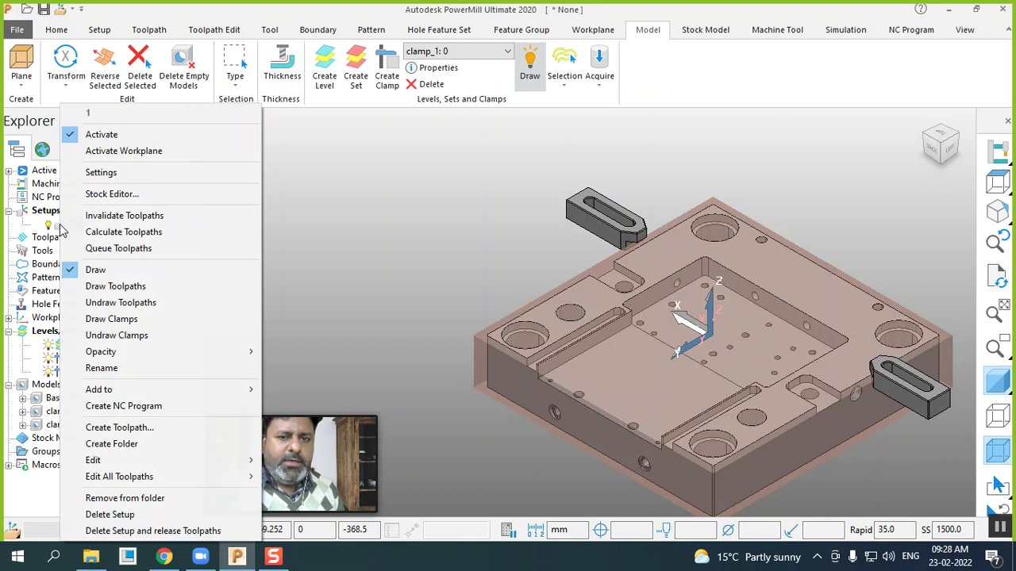
pyautogui.click(113, 172)
pyautogui.click(168, 134)
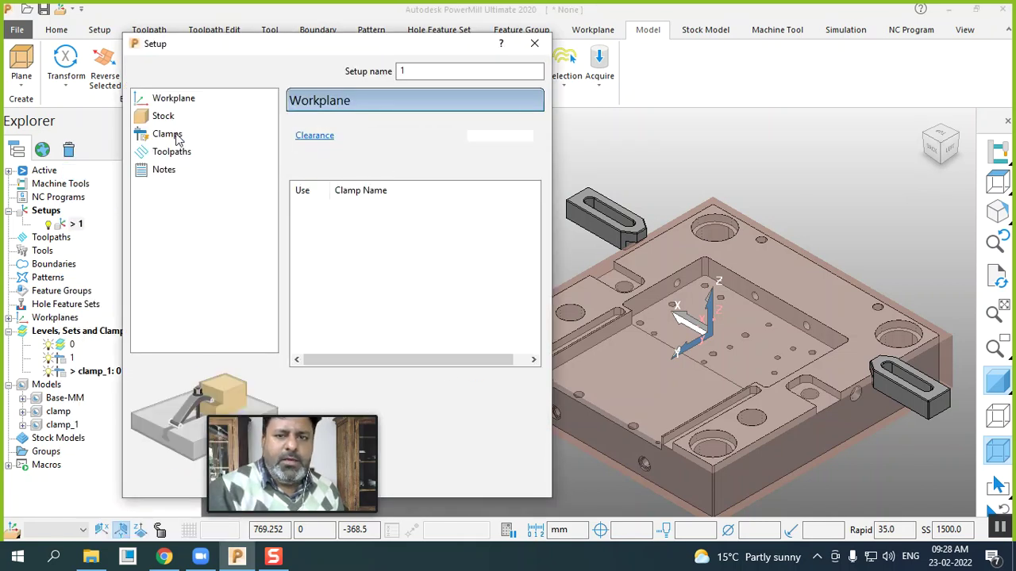
pyautogui.click(358, 208)
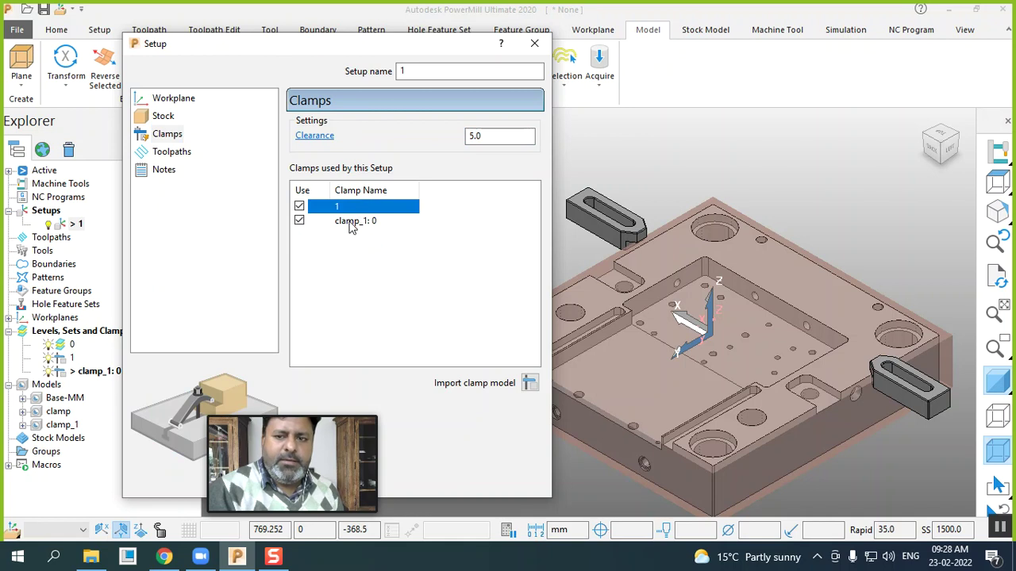
pyautogui.click(356, 221)
pyautogui.moveTo(460, 44); pyautogui.dragTo(562, 47)
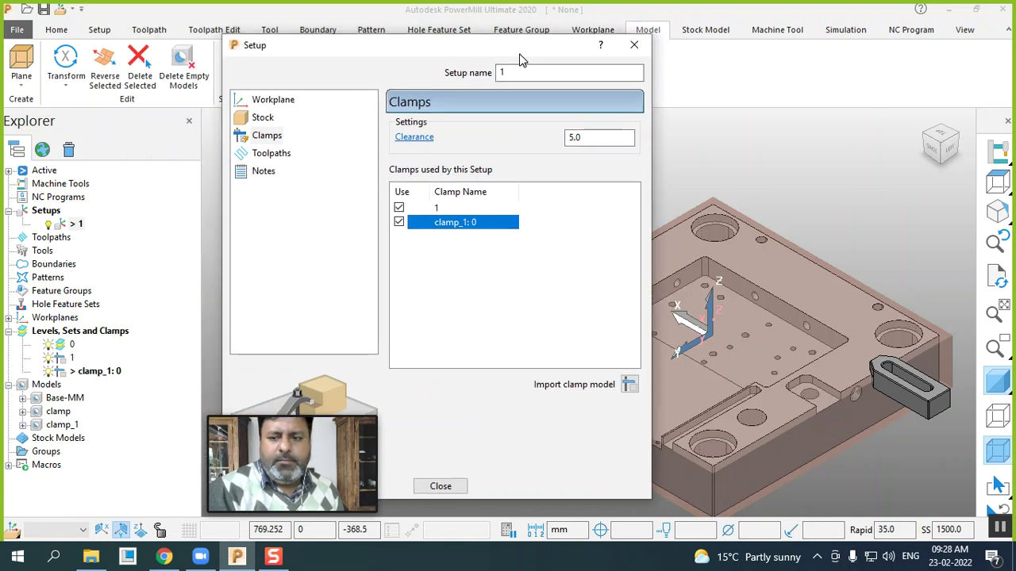
pyautogui.click(446, 486)
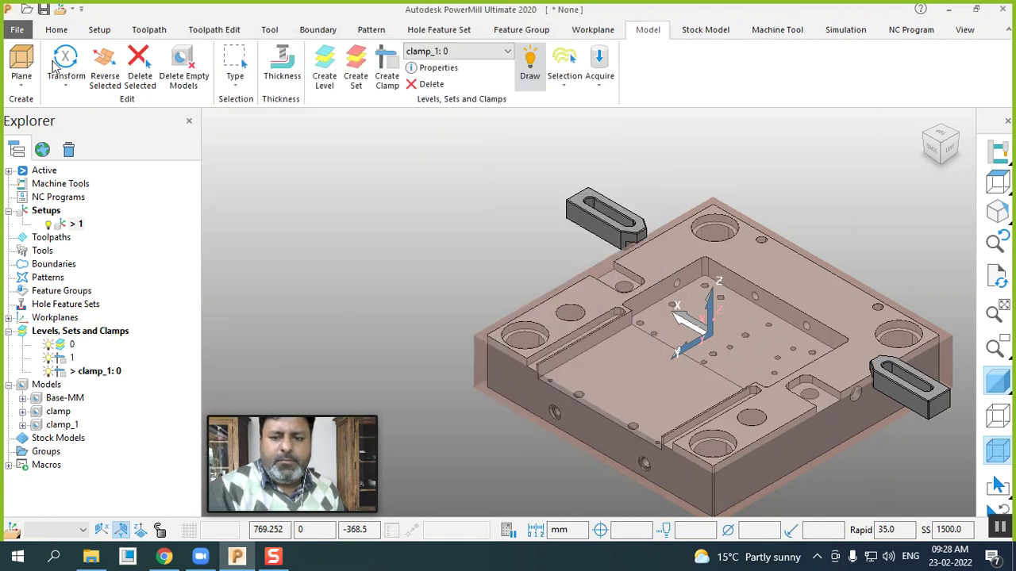
# - Create a toolpath with the Model Profile strategy from the 3D Area Clearance category
pyautogui.click(56, 32)
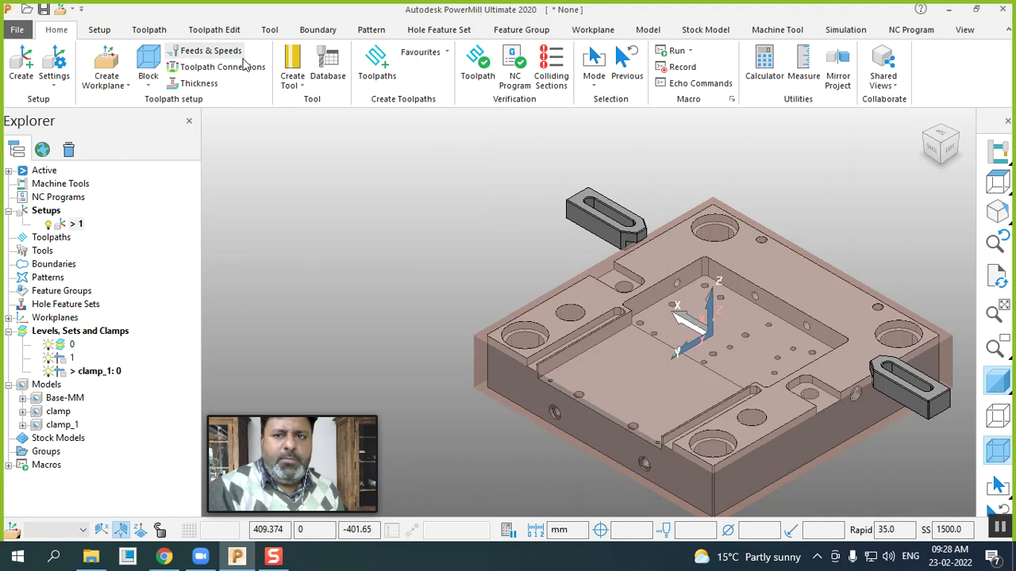
pyautogui.click(377, 71)
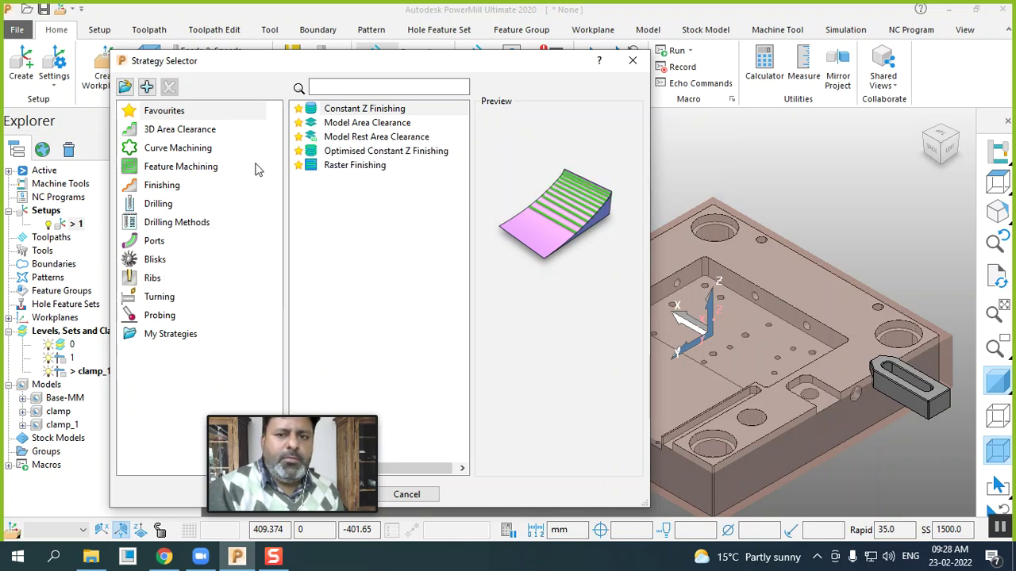
pyautogui.click(190, 133)
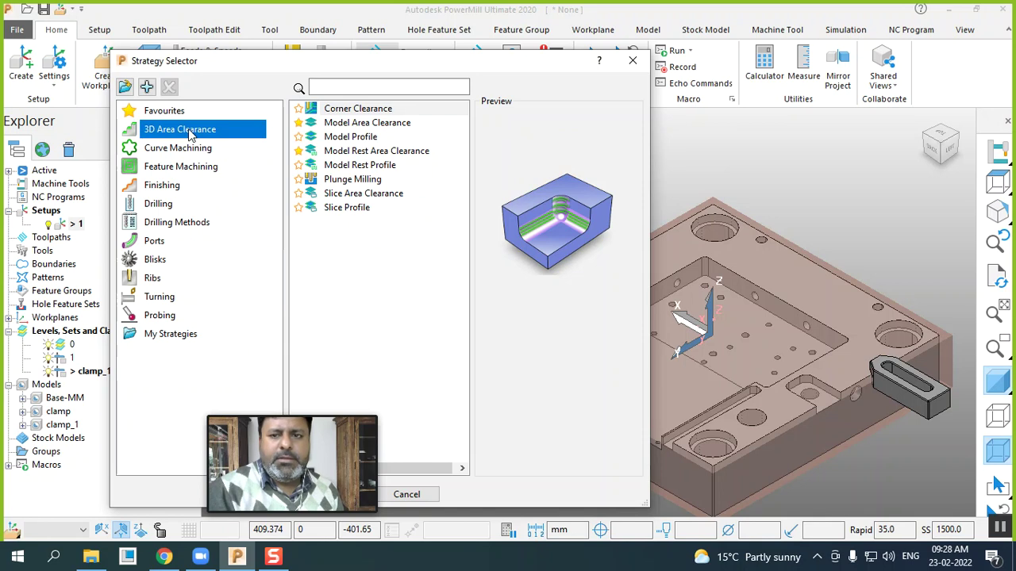
pyautogui.click(343, 140)
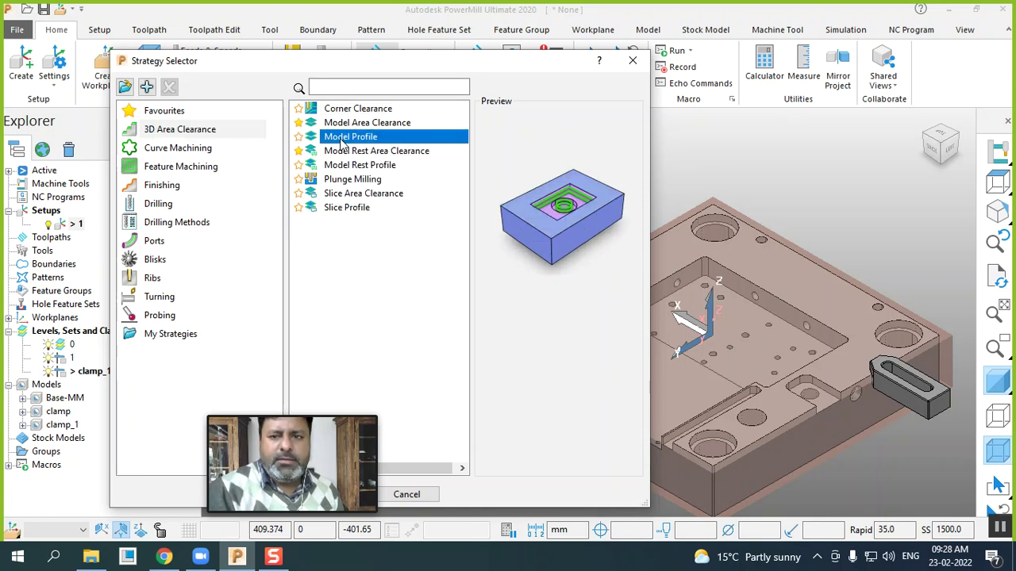
pyautogui.moveTo(402, 60); pyautogui.dragTo(538, 51)
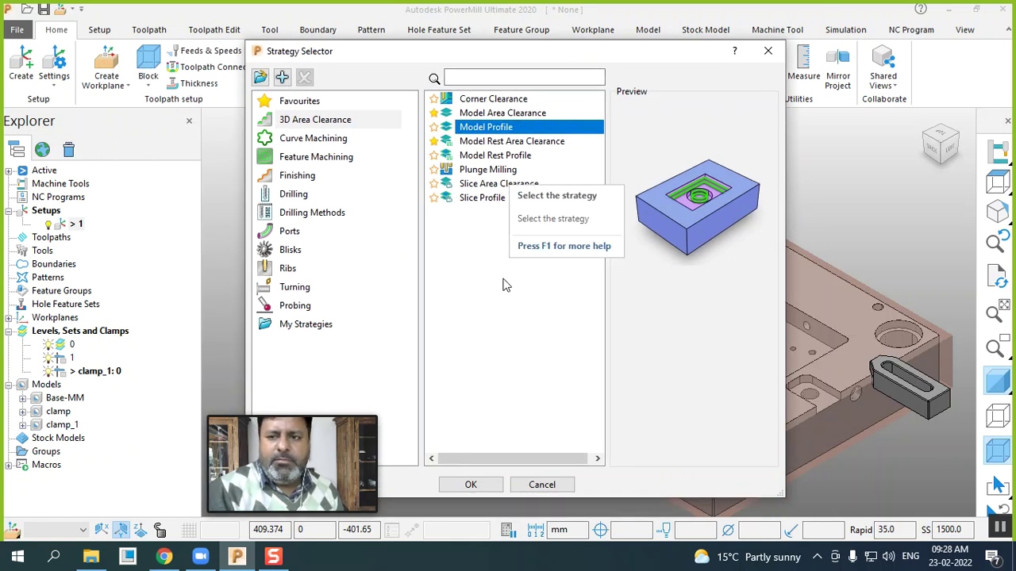
pyautogui.click(466, 485)
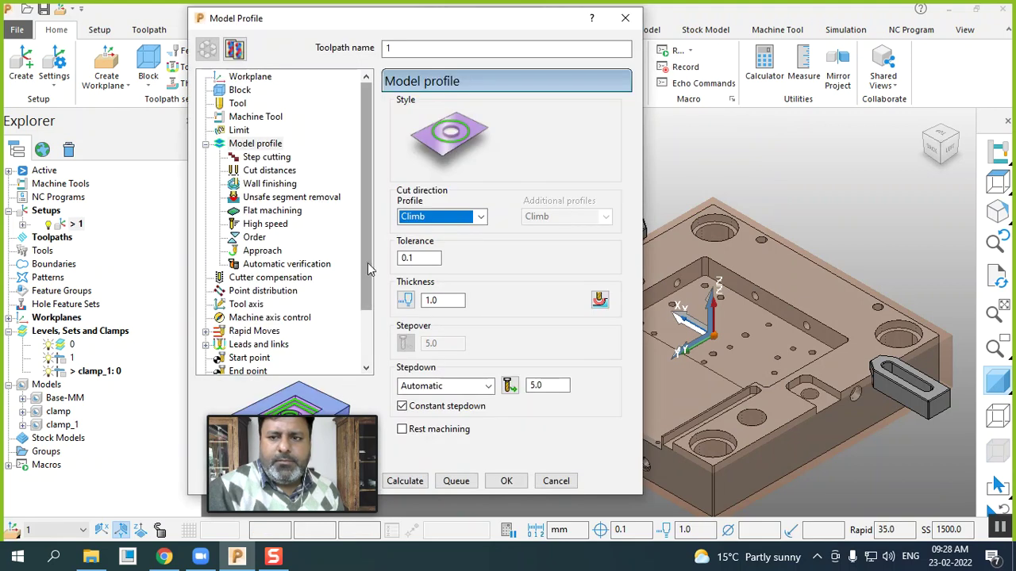
# - Review the toolpath's workplane and block settings, and the setup's stock, clamps, toolpaths and notes, and close the setup
pyautogui.click(245, 78)
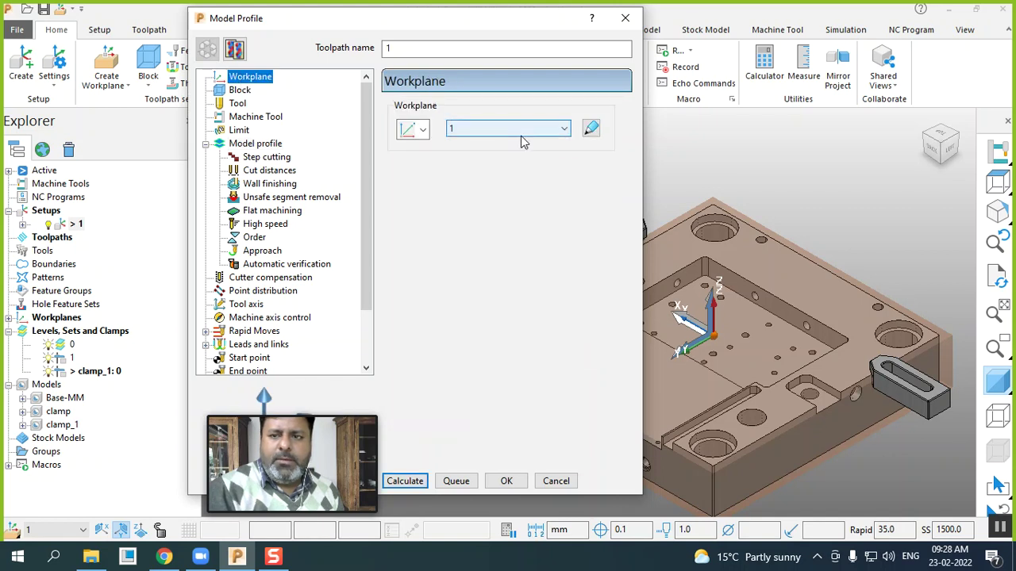
pyautogui.click(240, 91)
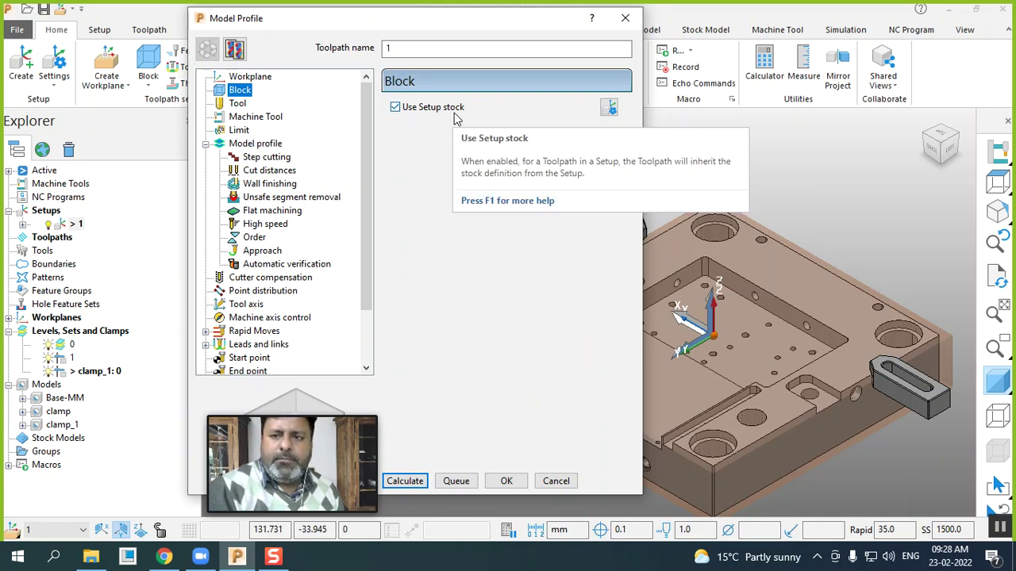
pyautogui.click(608, 108)
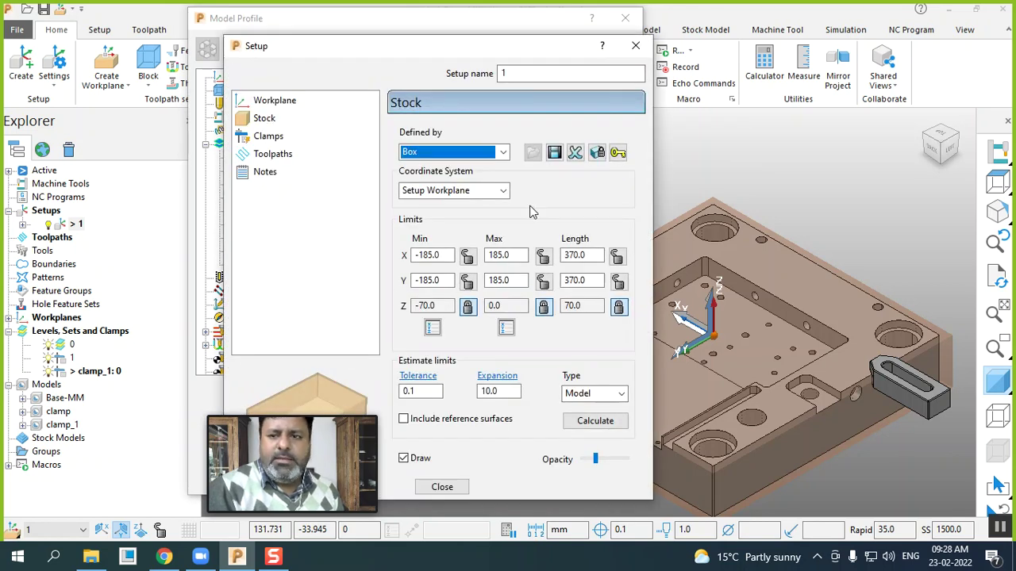
pyautogui.click(268, 137)
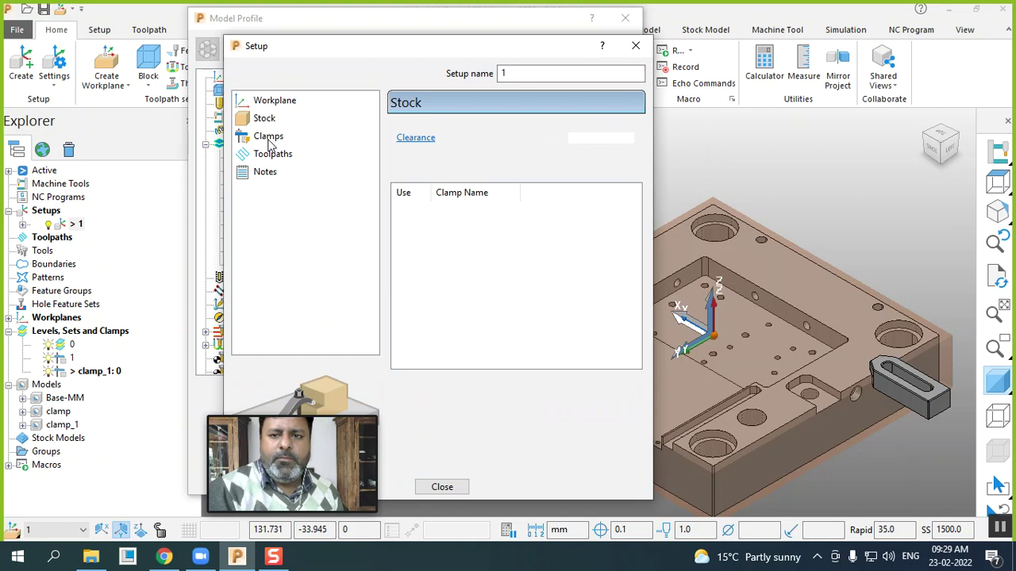
pyautogui.click(278, 156)
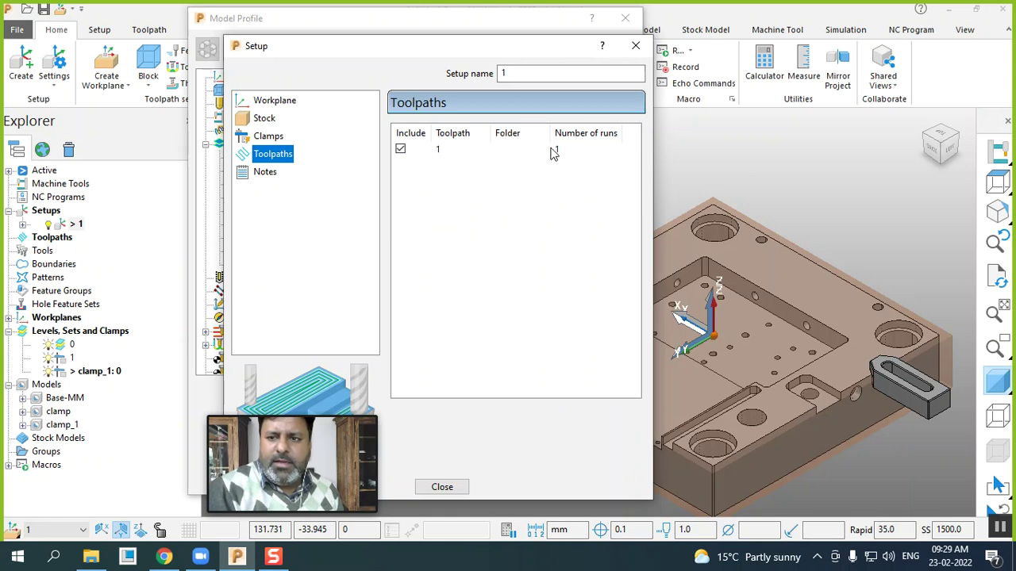
pyautogui.click(442, 152)
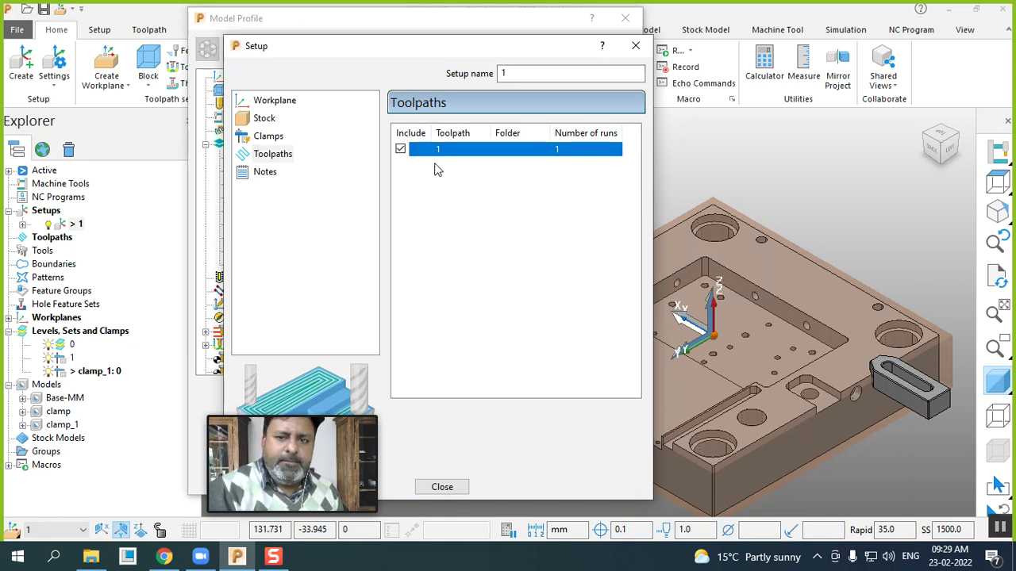
pyautogui.click(274, 173)
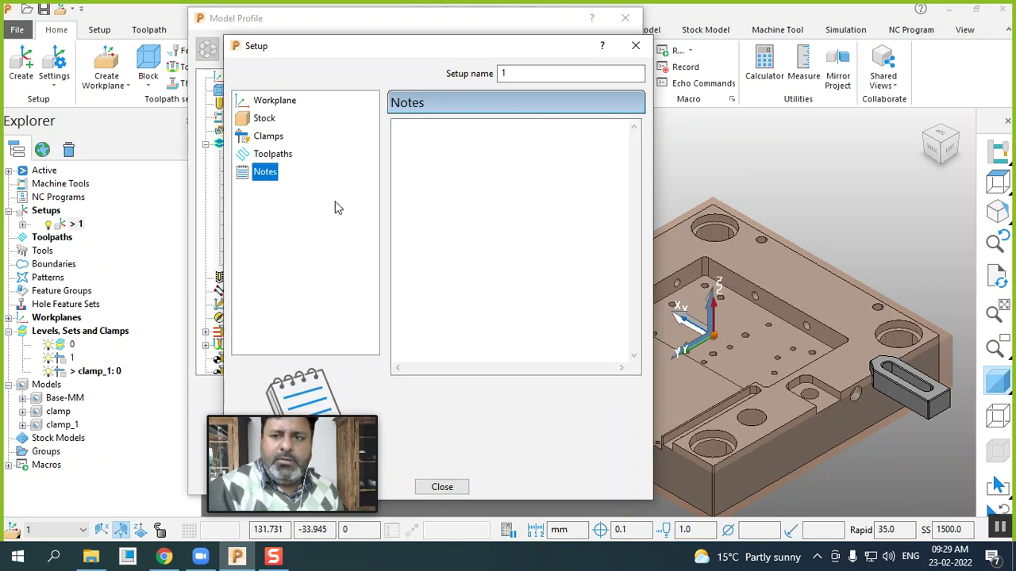
pyautogui.click(464, 486)
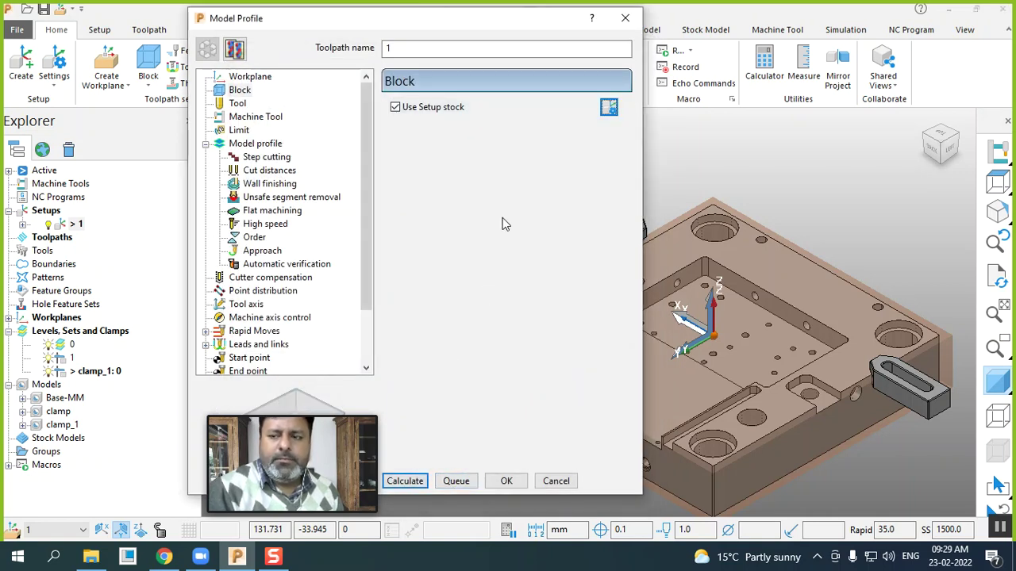
# - Define an end mill with a diameter of 16 mm as the toolpath's tool
pyautogui.click(237, 104)
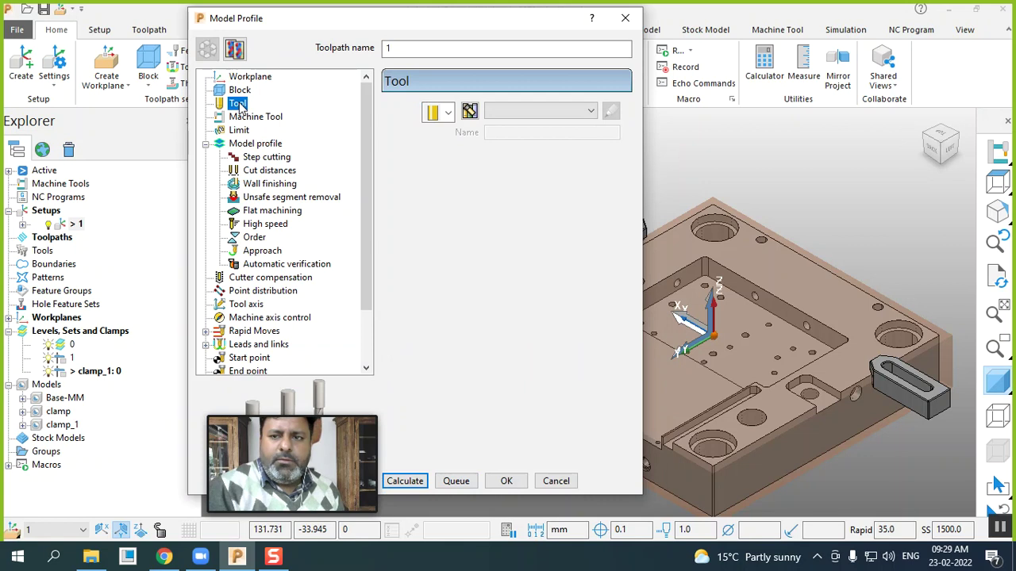
pyautogui.click(447, 112)
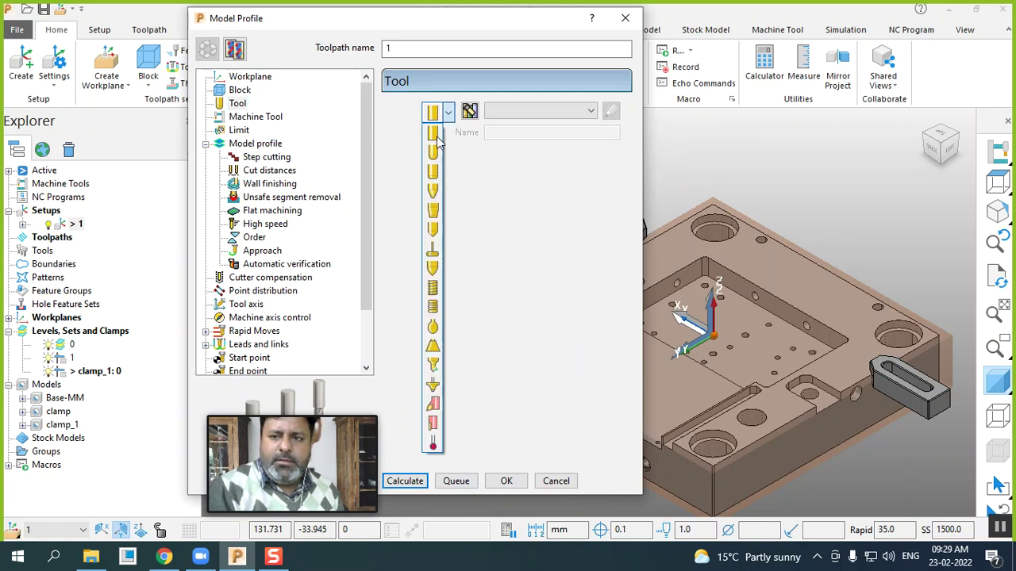
pyautogui.click(437, 137)
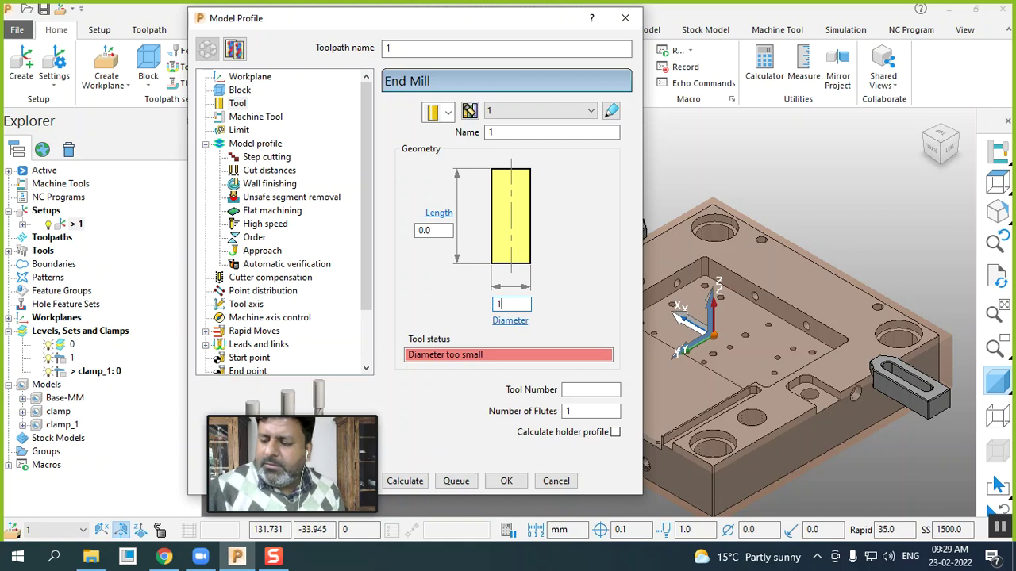
pyautogui.write('16')
pyautogui.press('Return')
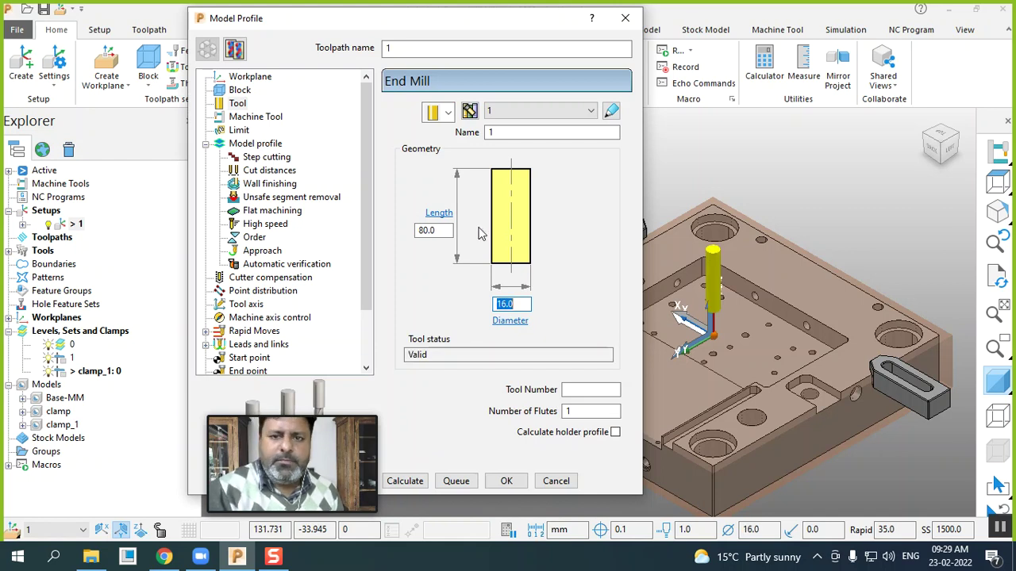
# - Add a user-defined boundary to the toolpath's limits, start a composite curve for it and cancel that curve
pyautogui.click(253, 146)
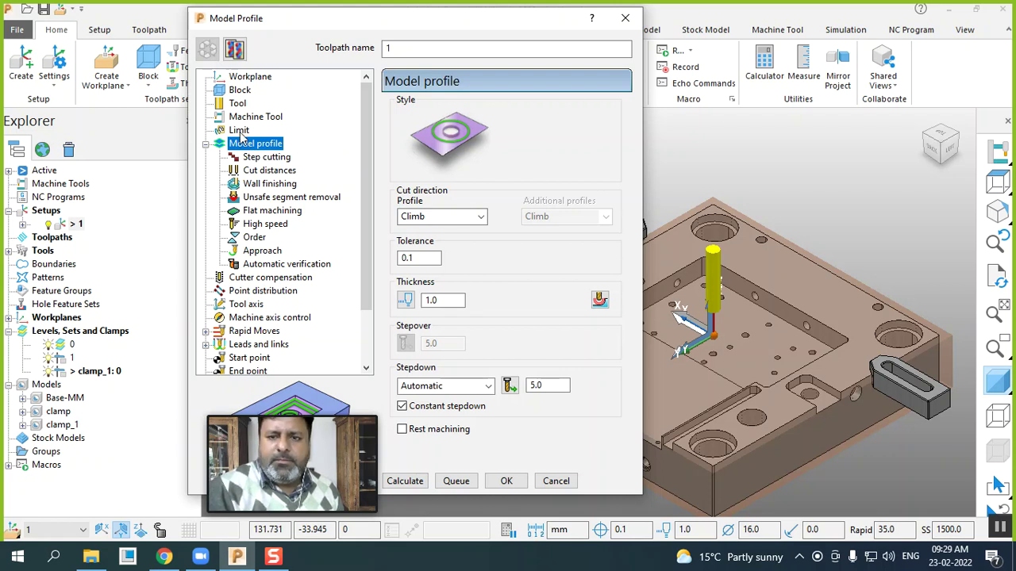
pyautogui.click(240, 132)
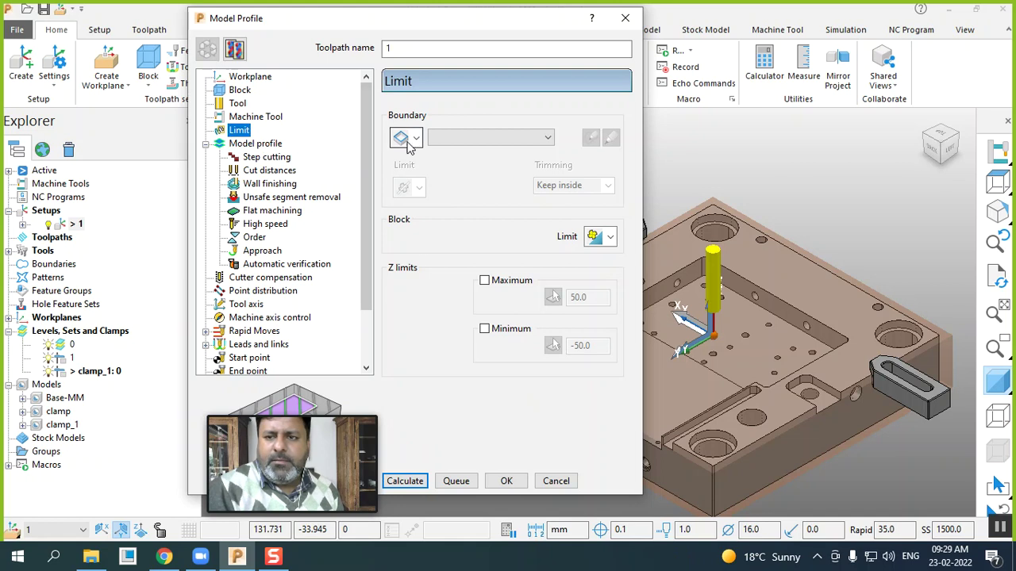
pyautogui.click(415, 138)
pyautogui.click(400, 341)
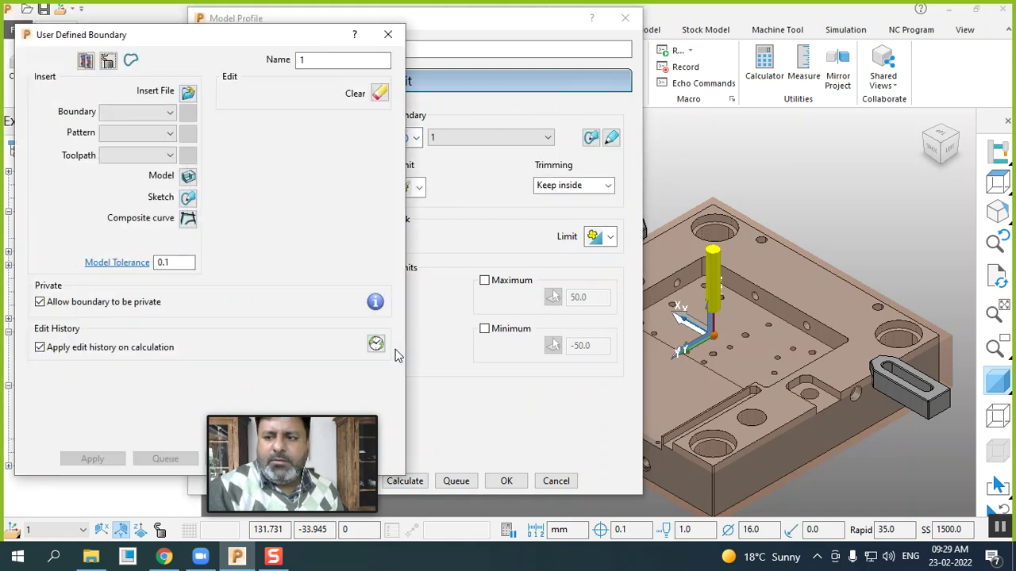
pyautogui.click(188, 218)
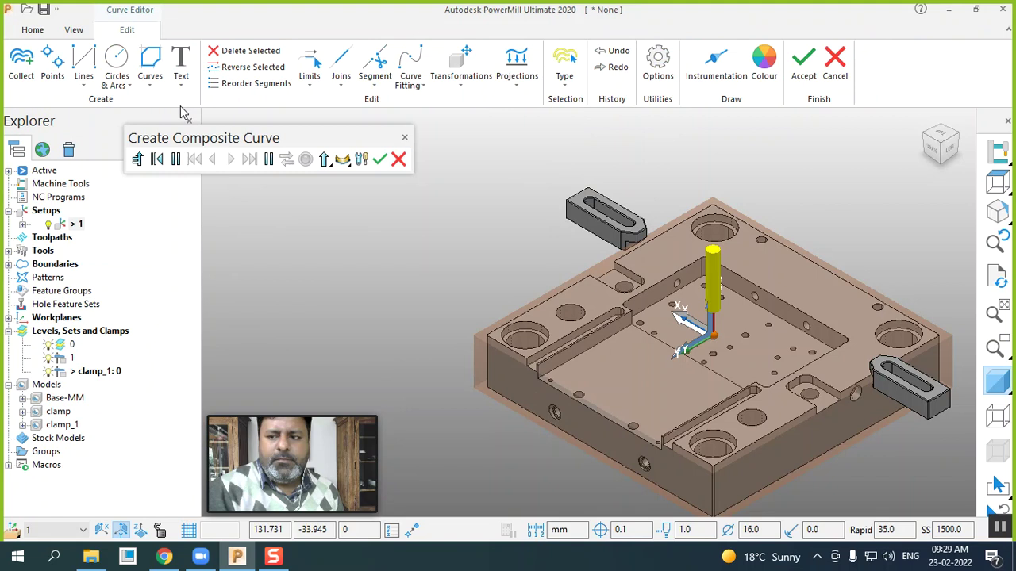
pyautogui.click(84, 70)
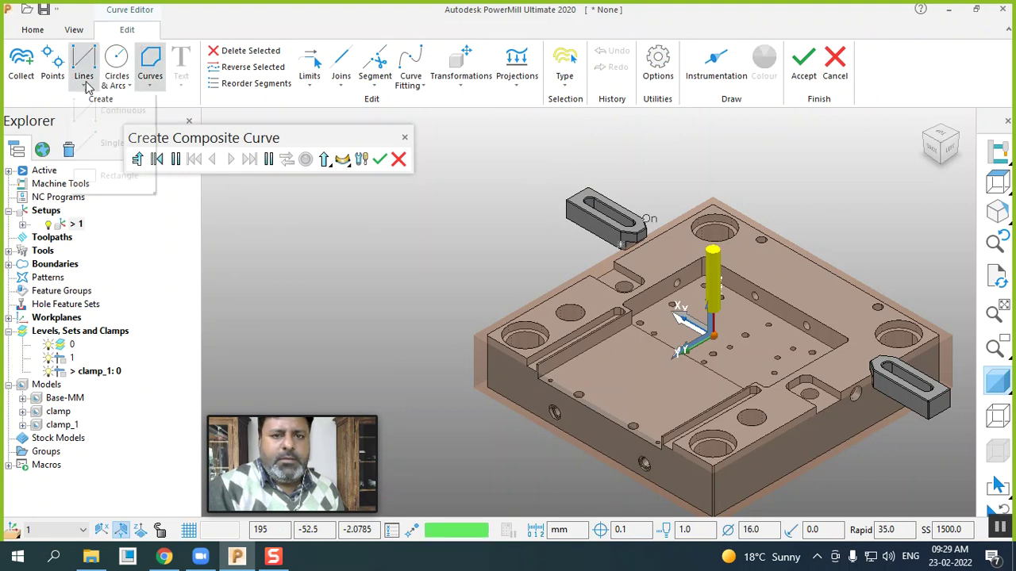
pyautogui.click(399, 160)
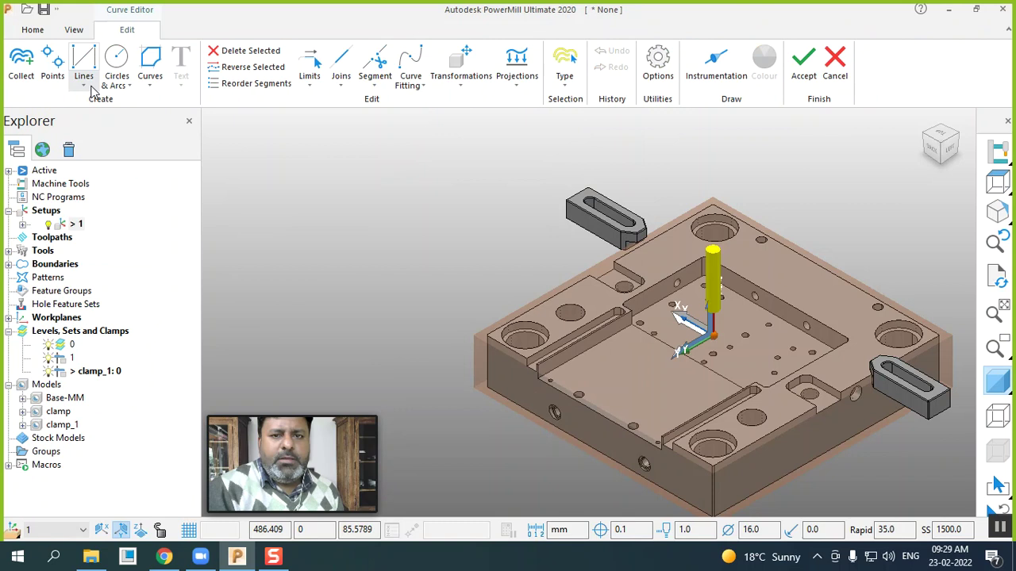
# - Draw a rectangle in the XY plane over the rear half of the plate and accept it as the boundary
pyautogui.click(86, 83)
pyautogui.click(103, 174)
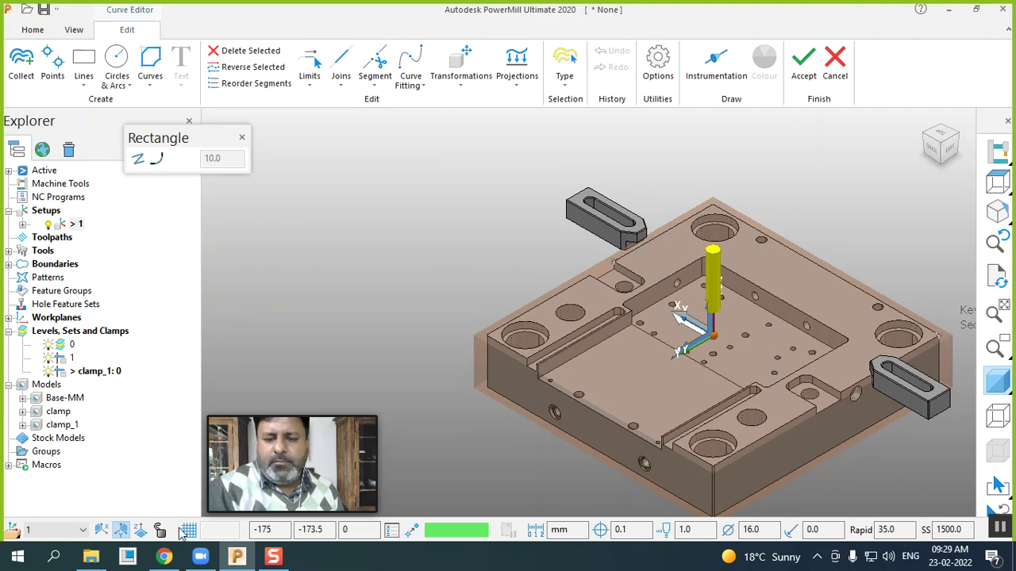
pyautogui.click(141, 531)
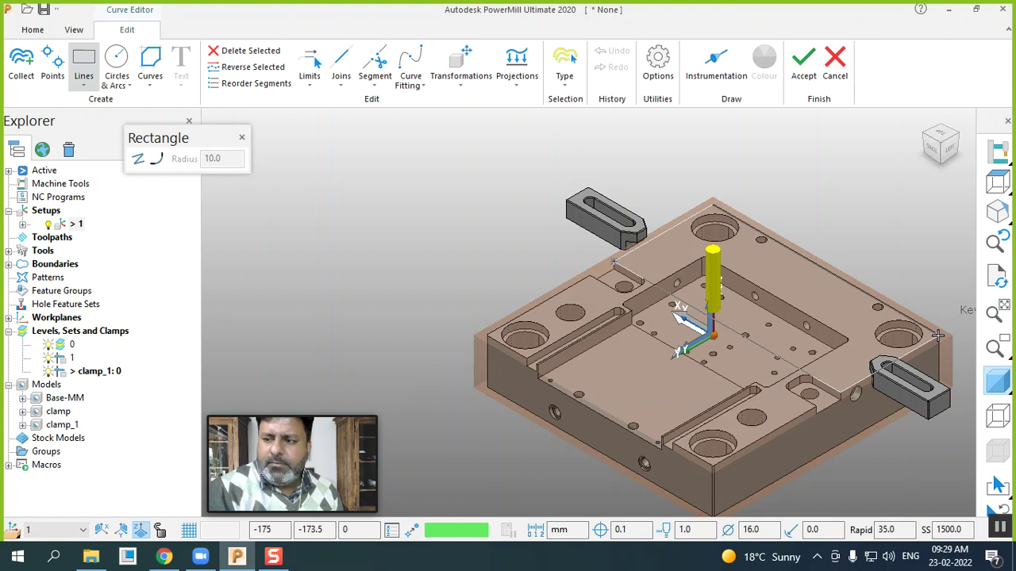
pyautogui.click(938, 336)
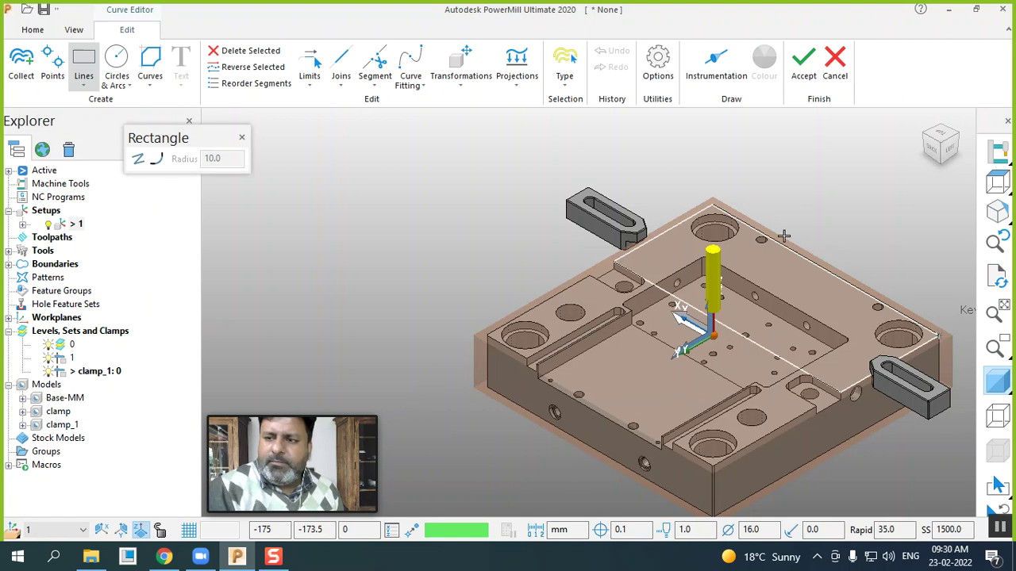
pyautogui.click(800, 70)
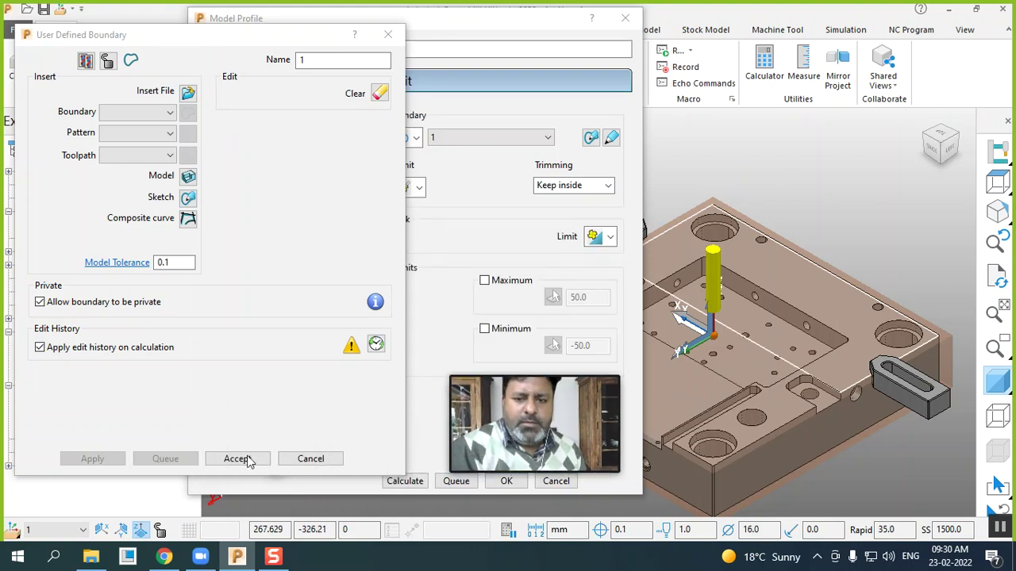
pyautogui.click(240, 459)
pyautogui.moveTo(542, 385); pyautogui.dragTo(155, 407)
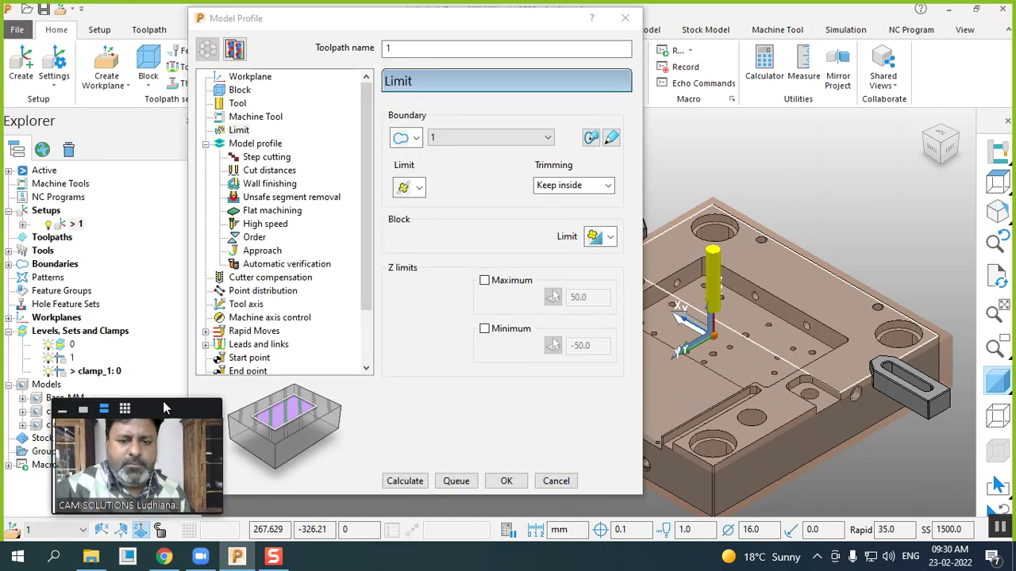
# - Calculate the Model Profile toolpath, reopen it for editing, set its thickness to 0 and recalculate
pyautogui.click(407, 482)
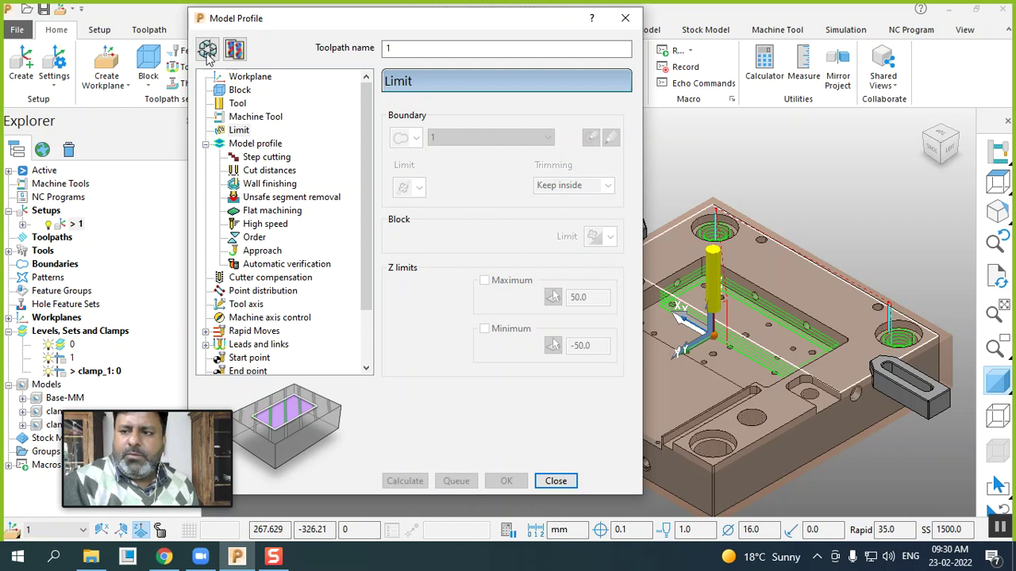
pyautogui.click(207, 51)
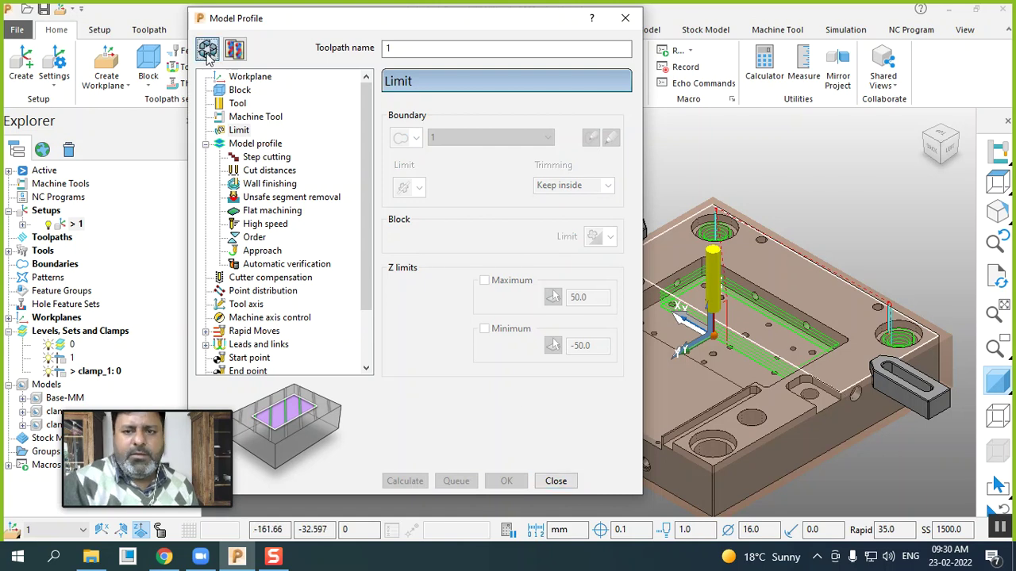
pyautogui.click(261, 143)
pyautogui.doubleClick(444, 305)
pyautogui.write('0')
pyautogui.click(404, 480)
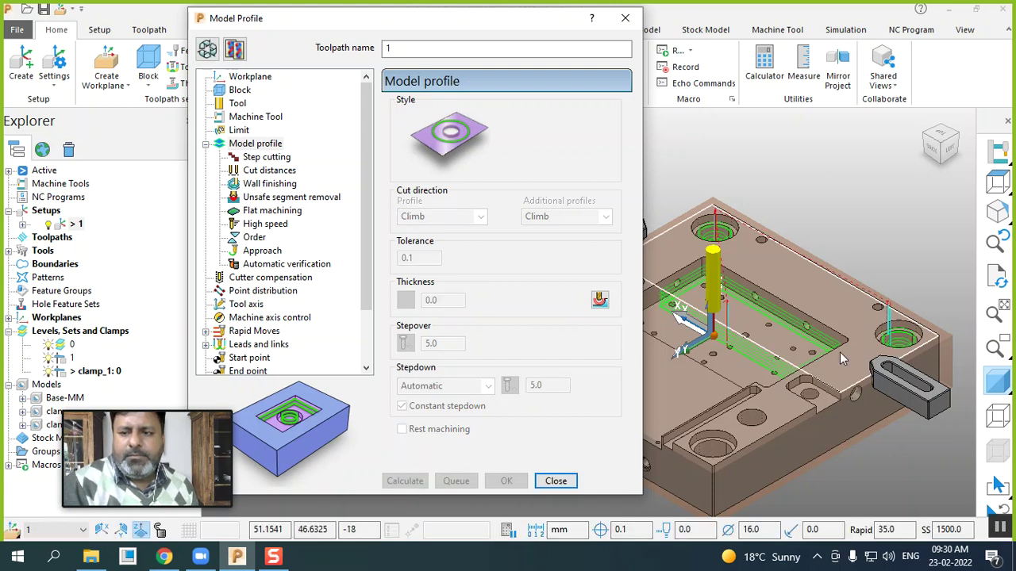
# - Remove the boundary from the toolpath's limits, recalculate the toolpath over the whole plate and close its settings
pyautogui.click(207, 48)
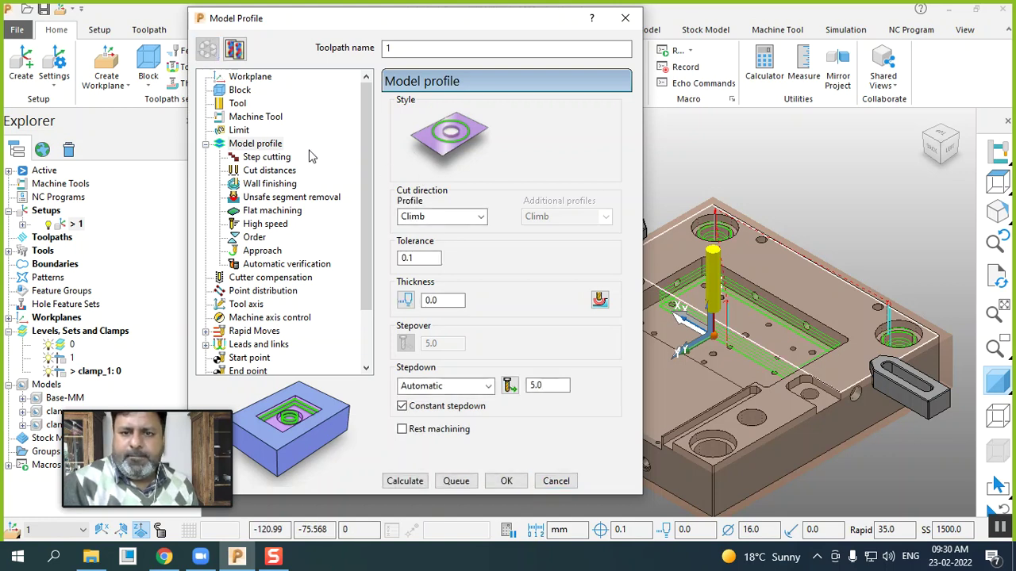
pyautogui.click(239, 131)
pyautogui.click(469, 138)
pyautogui.click(465, 154)
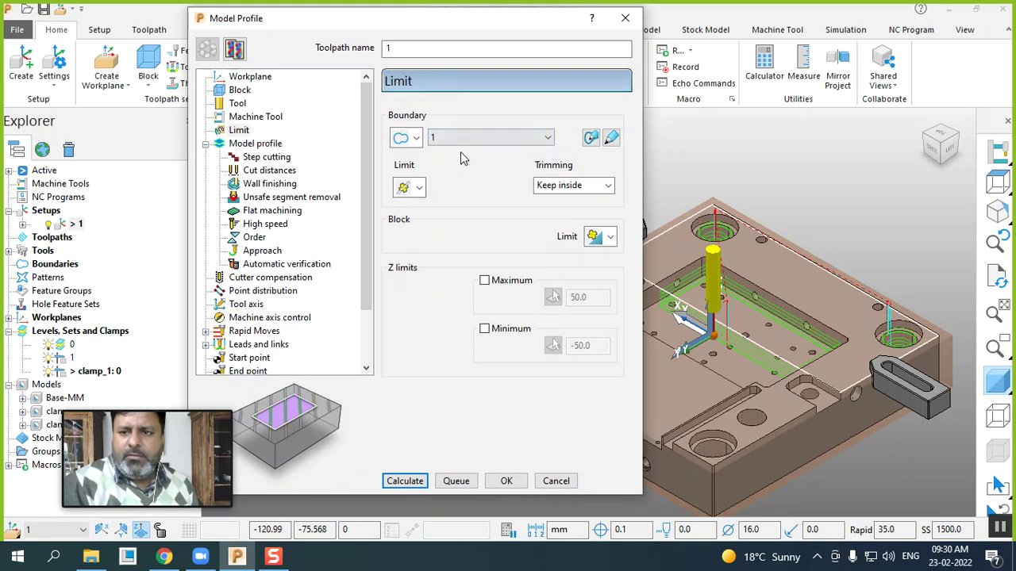
pyautogui.click(405, 481)
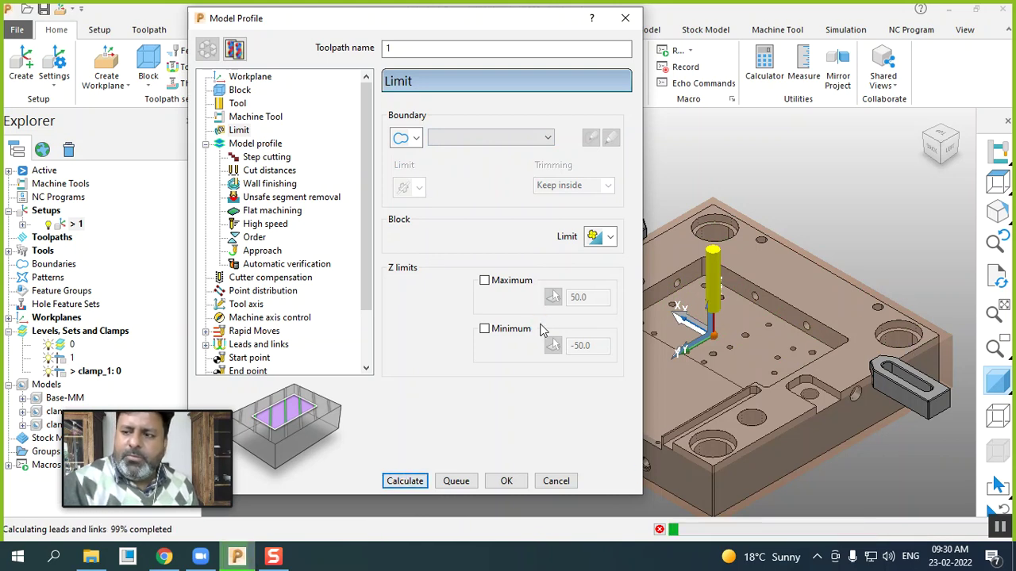
pyautogui.click(555, 481)
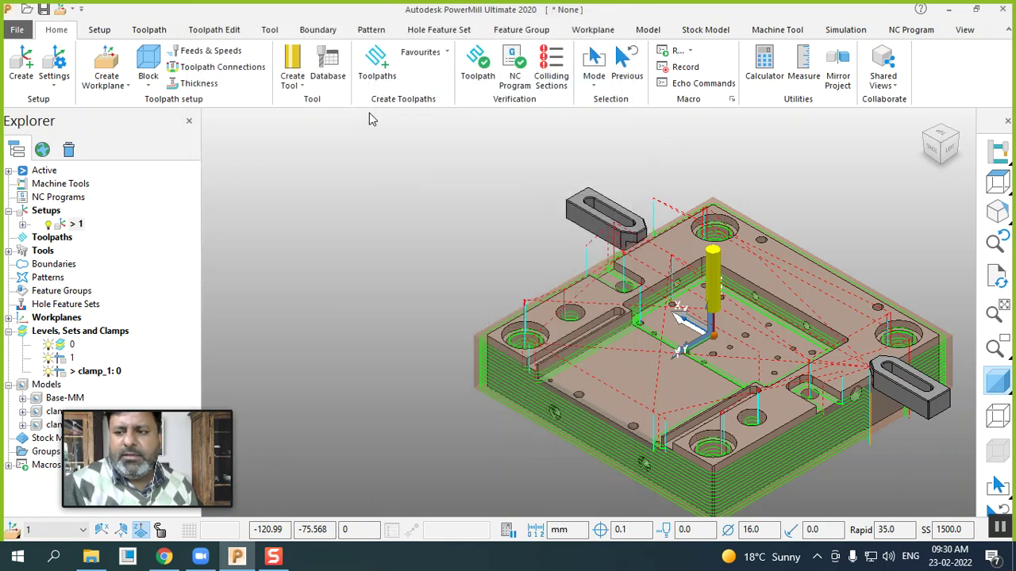
# - Examine the calculated toolpath around both clamps from different sides, and switch its display off and on under setup 1
pyautogui.scroll(-2, 748, 323)
pyautogui.scroll(1, 864, 389)
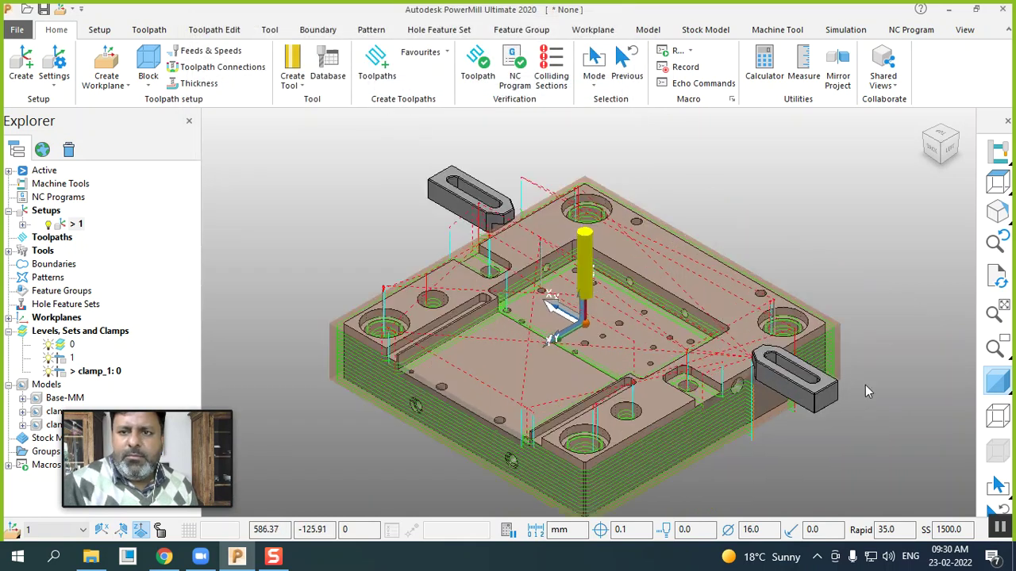
pyautogui.scroll(1, 865, 385)
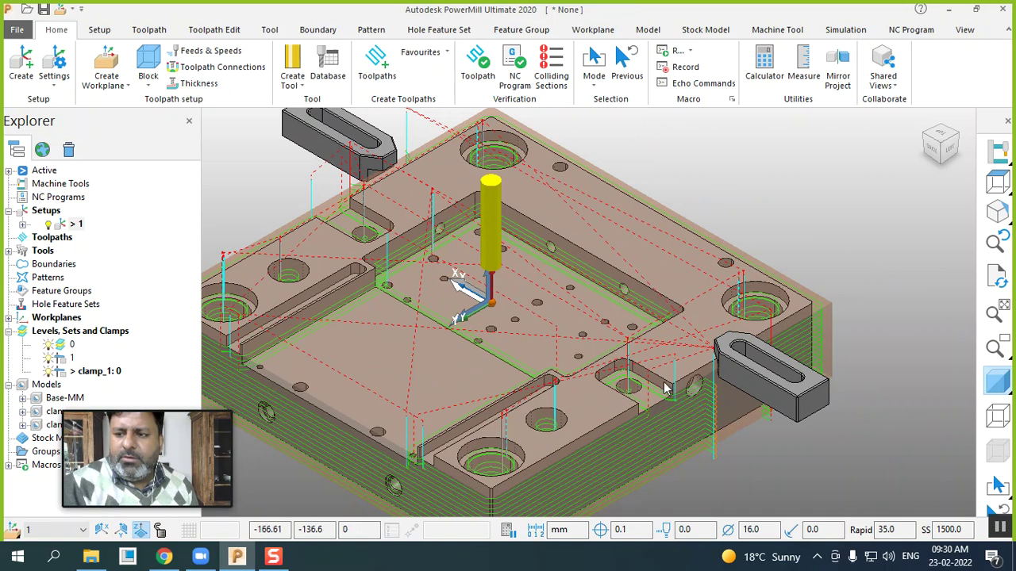
pyautogui.click(23, 225)
pyautogui.click(64, 238)
pyautogui.click(63, 238)
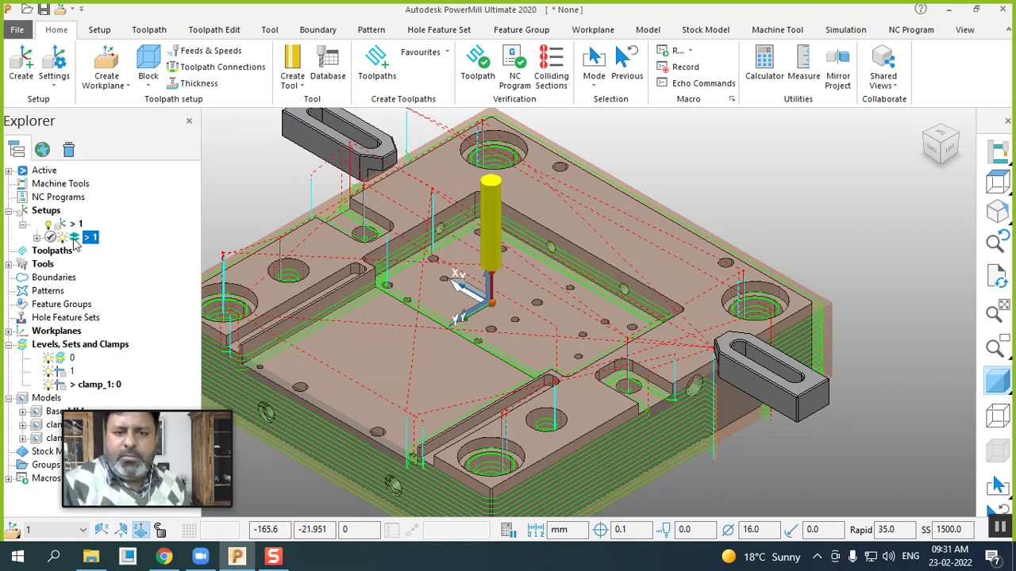
pyautogui.moveTo(77, 245)
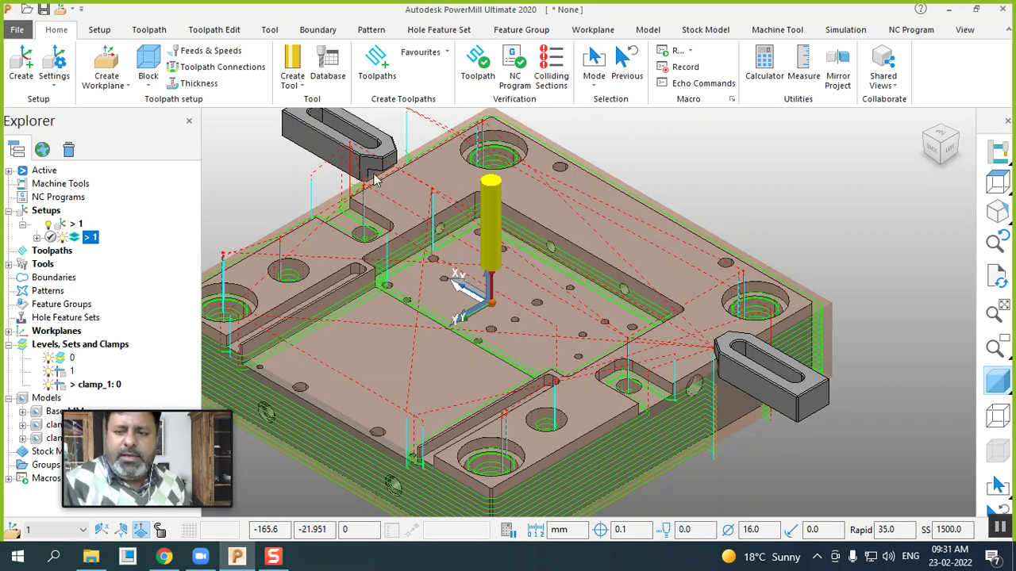
pyautogui.click(960, 141)
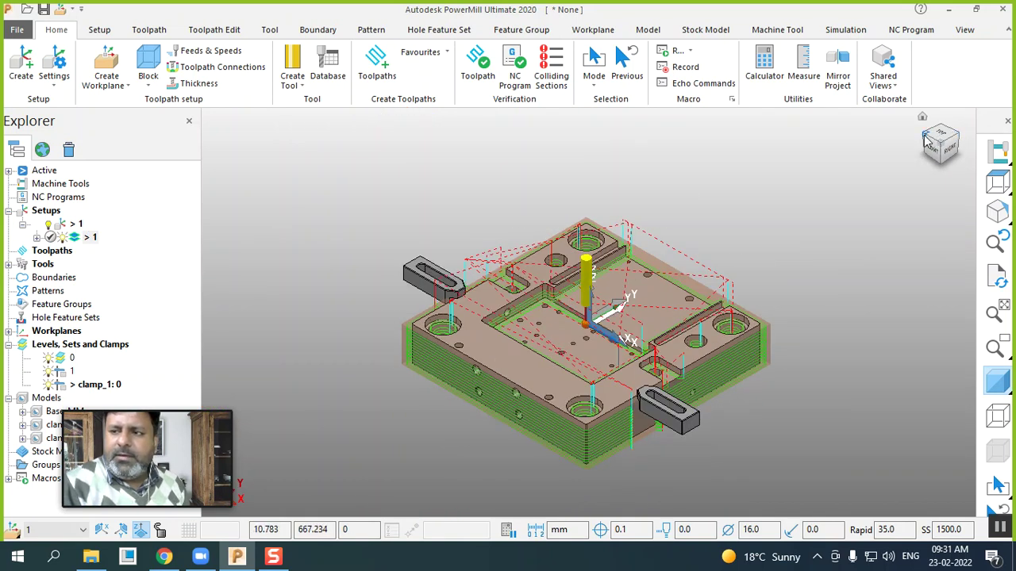
pyautogui.click(927, 140)
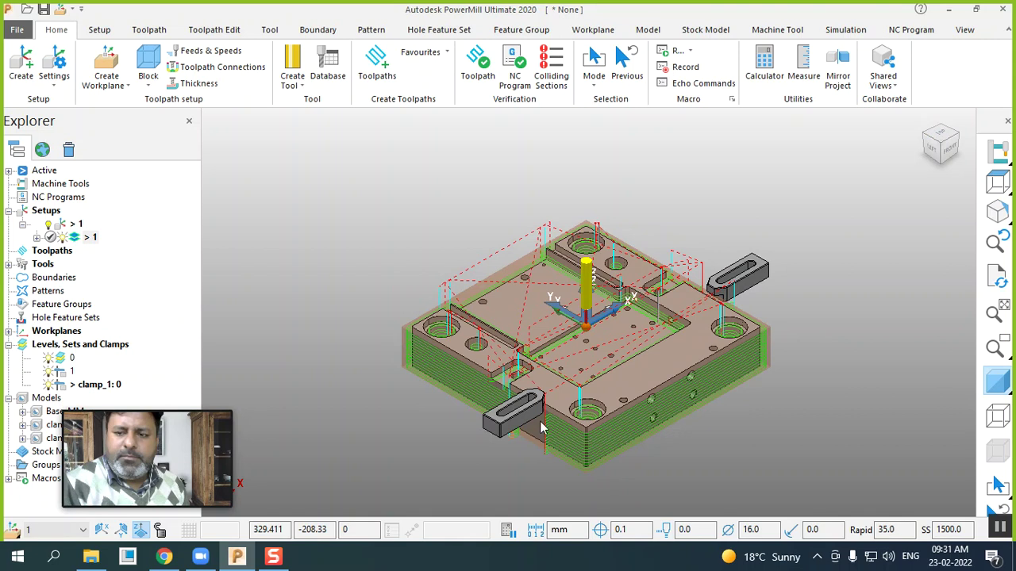
pyautogui.scroll(2, 540, 429)
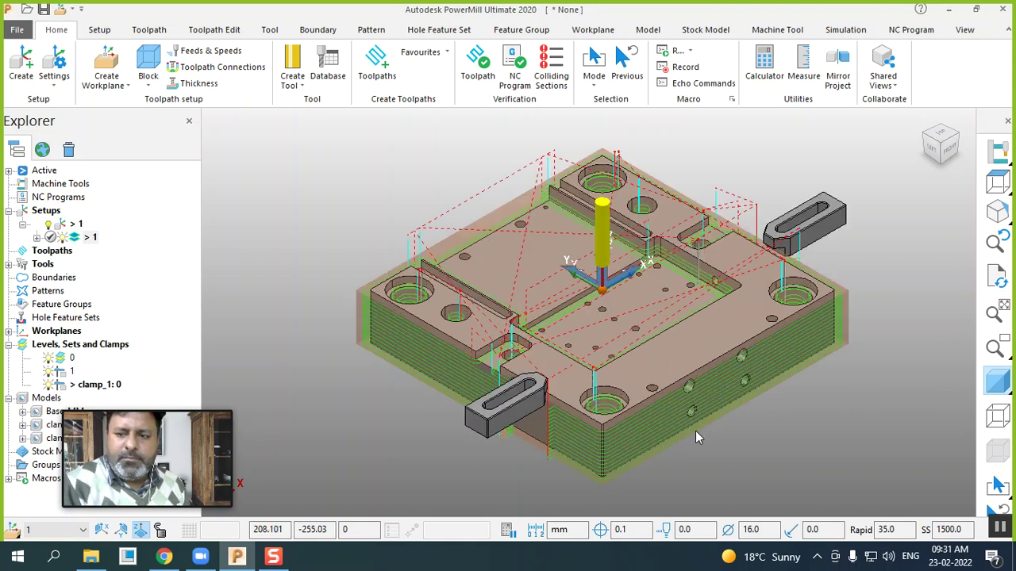
pyautogui.moveTo(187, 427); pyautogui.dragTo(328, 411)
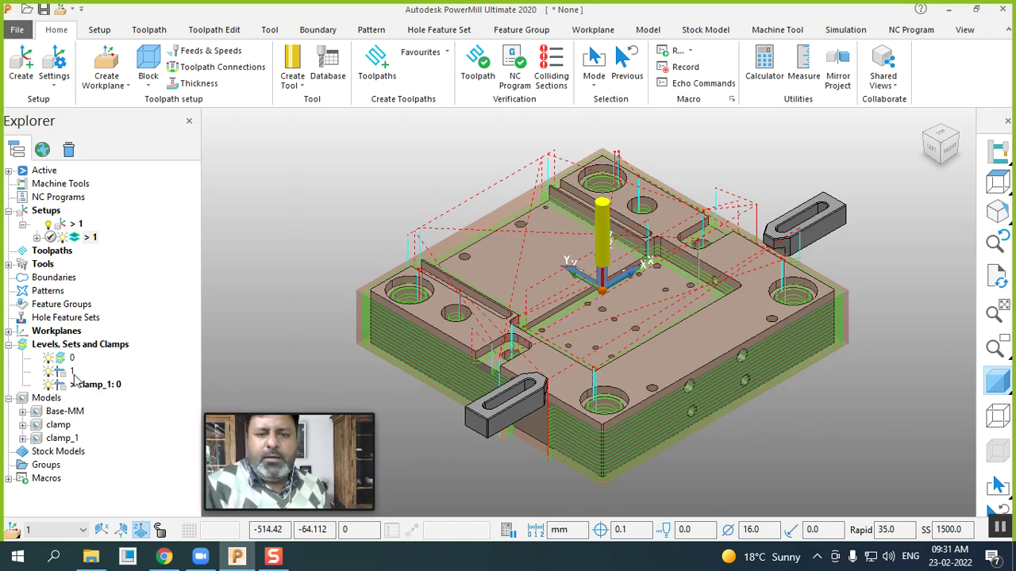
# - Review the commands for levels, sets and clamps, and check the clamps used by setup 1 in its settings
pyautogui.rightClick(72, 344)
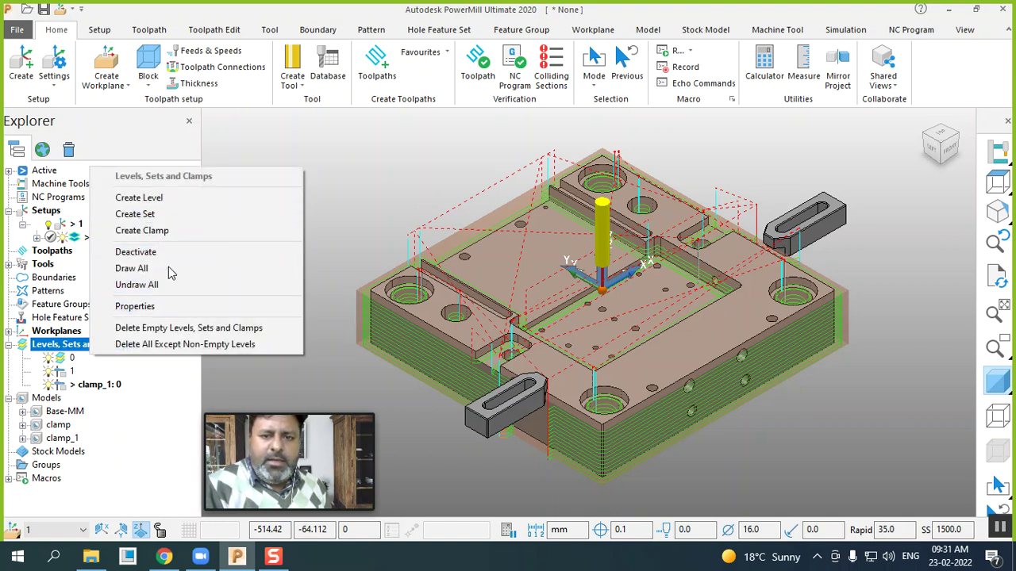
pyautogui.click(330, 380)
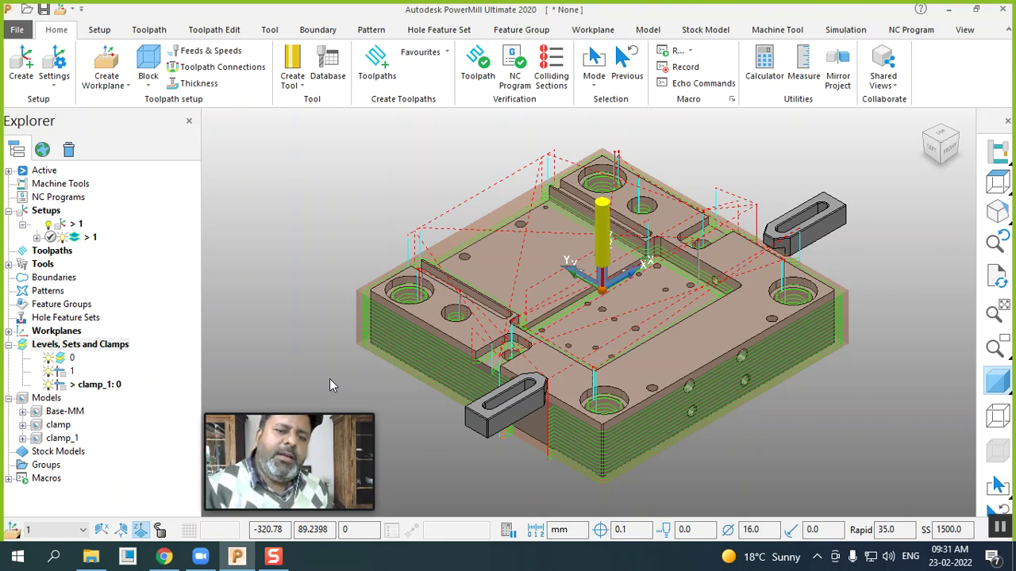
pyautogui.click(60, 429)
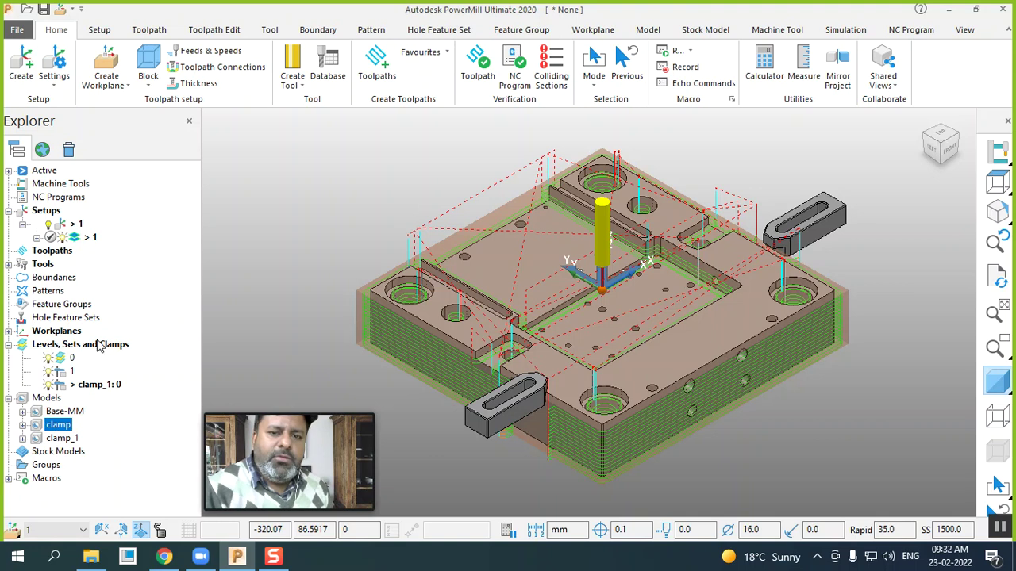
pyautogui.rightClick(77, 225)
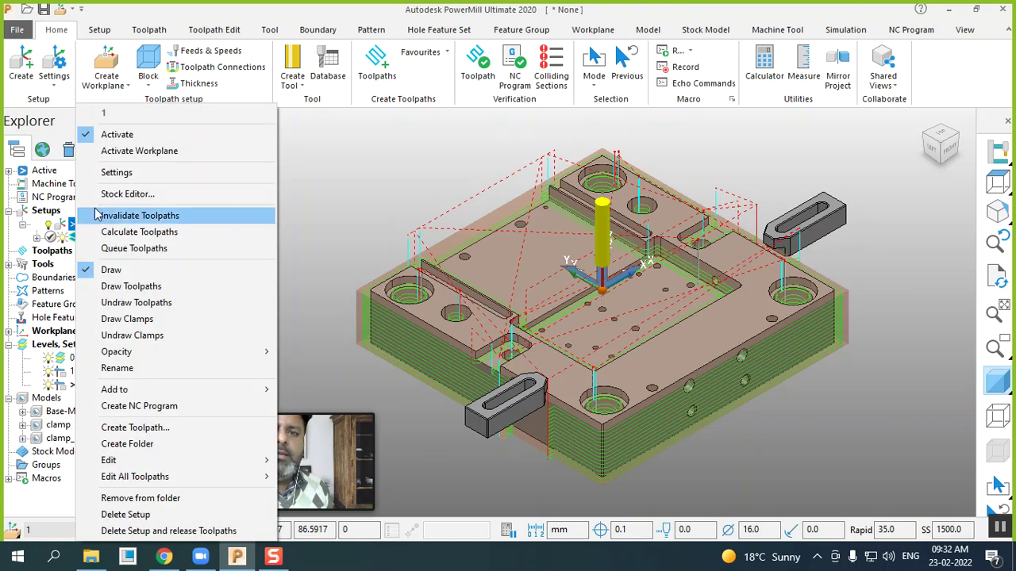
pyautogui.click(111, 172)
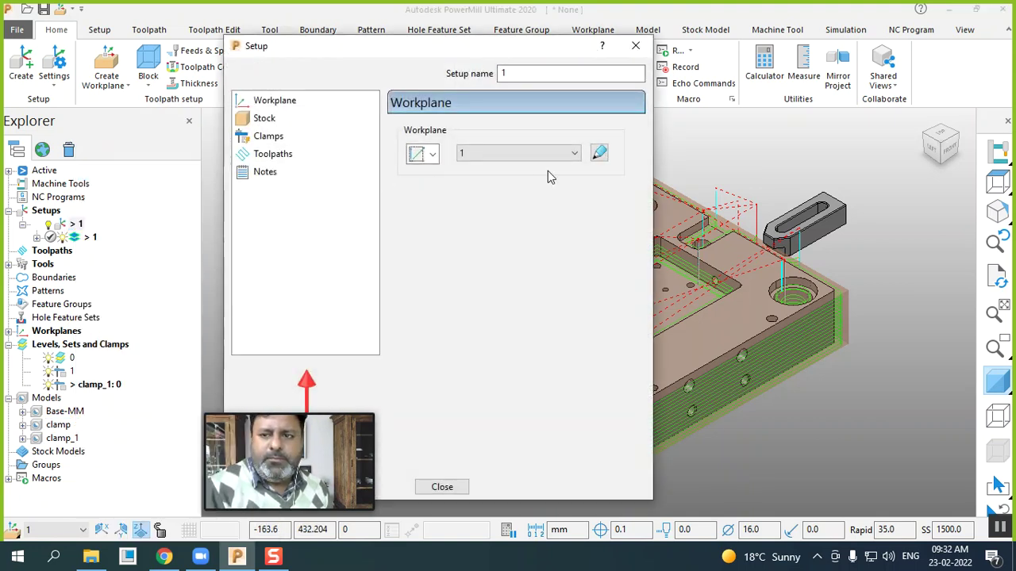
pyautogui.click(274, 135)
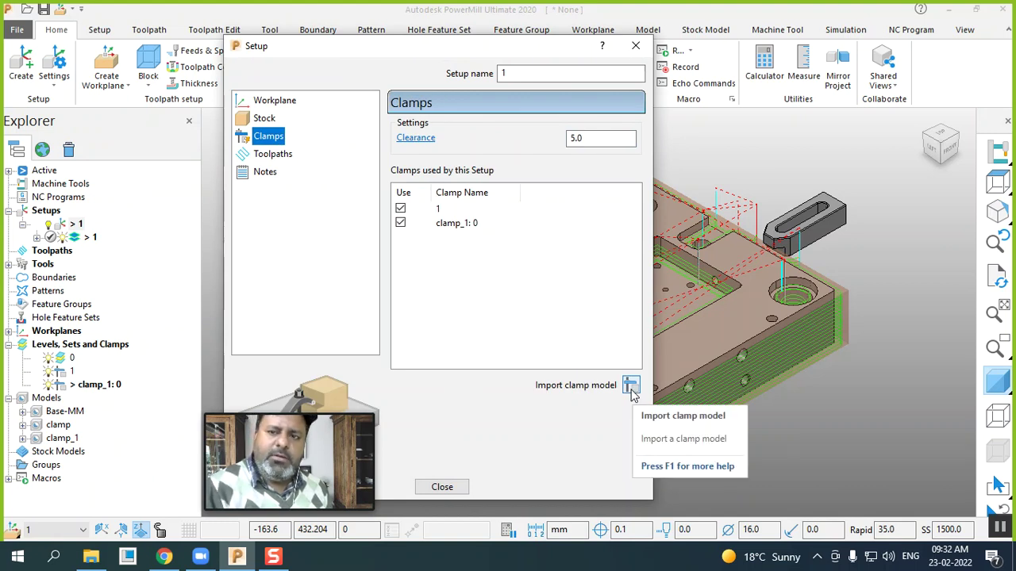
pyautogui.click(444, 486)
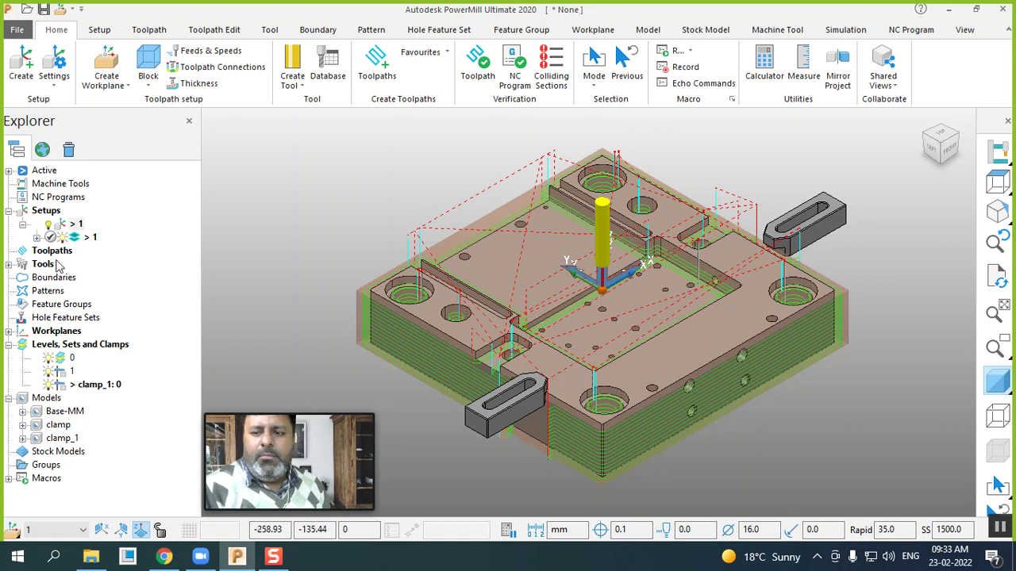
pyautogui.click(83, 385)
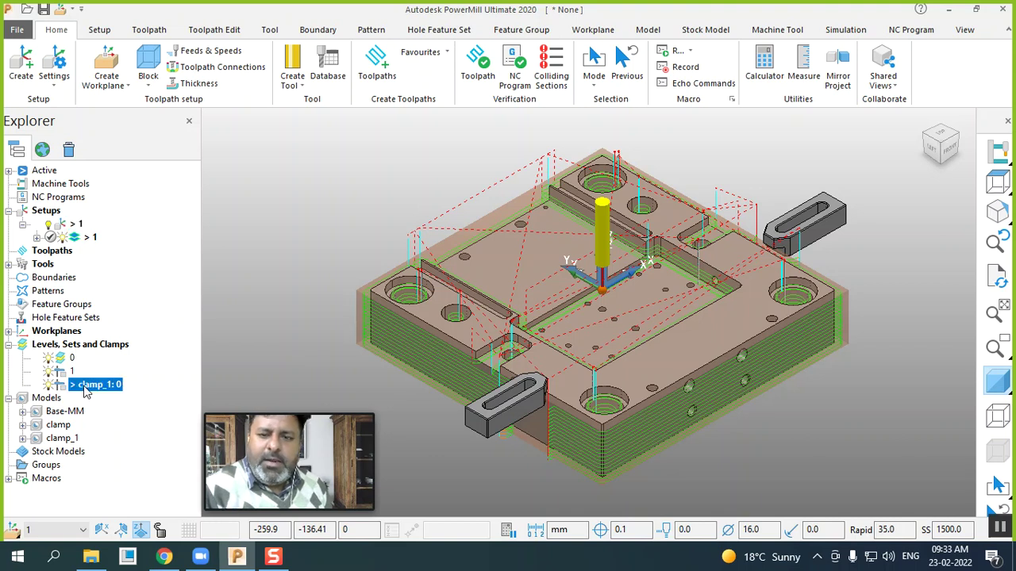